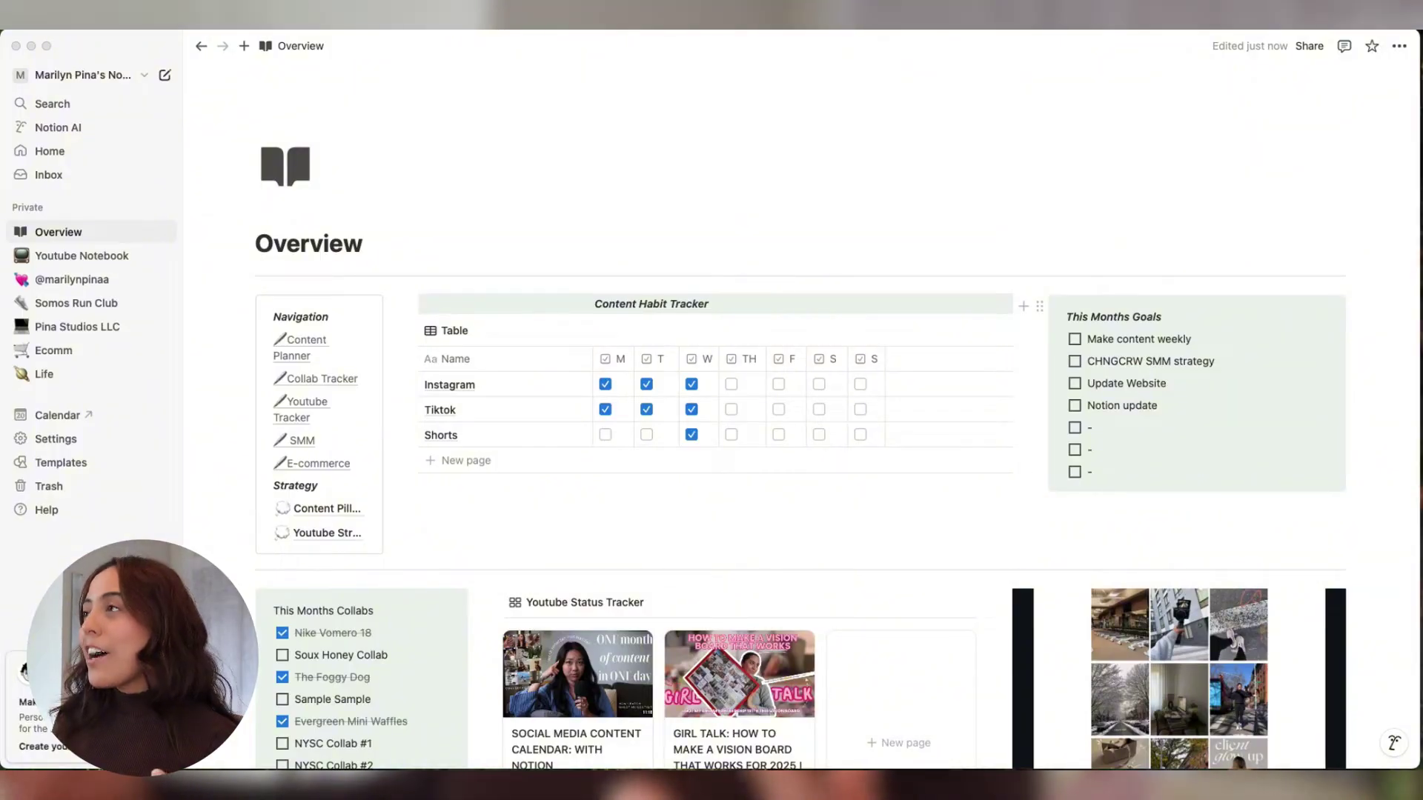
Add a new private page from the sidebar and title it 'Content Planner Content Calendar'.
scroll(582, 597, "down", 6)
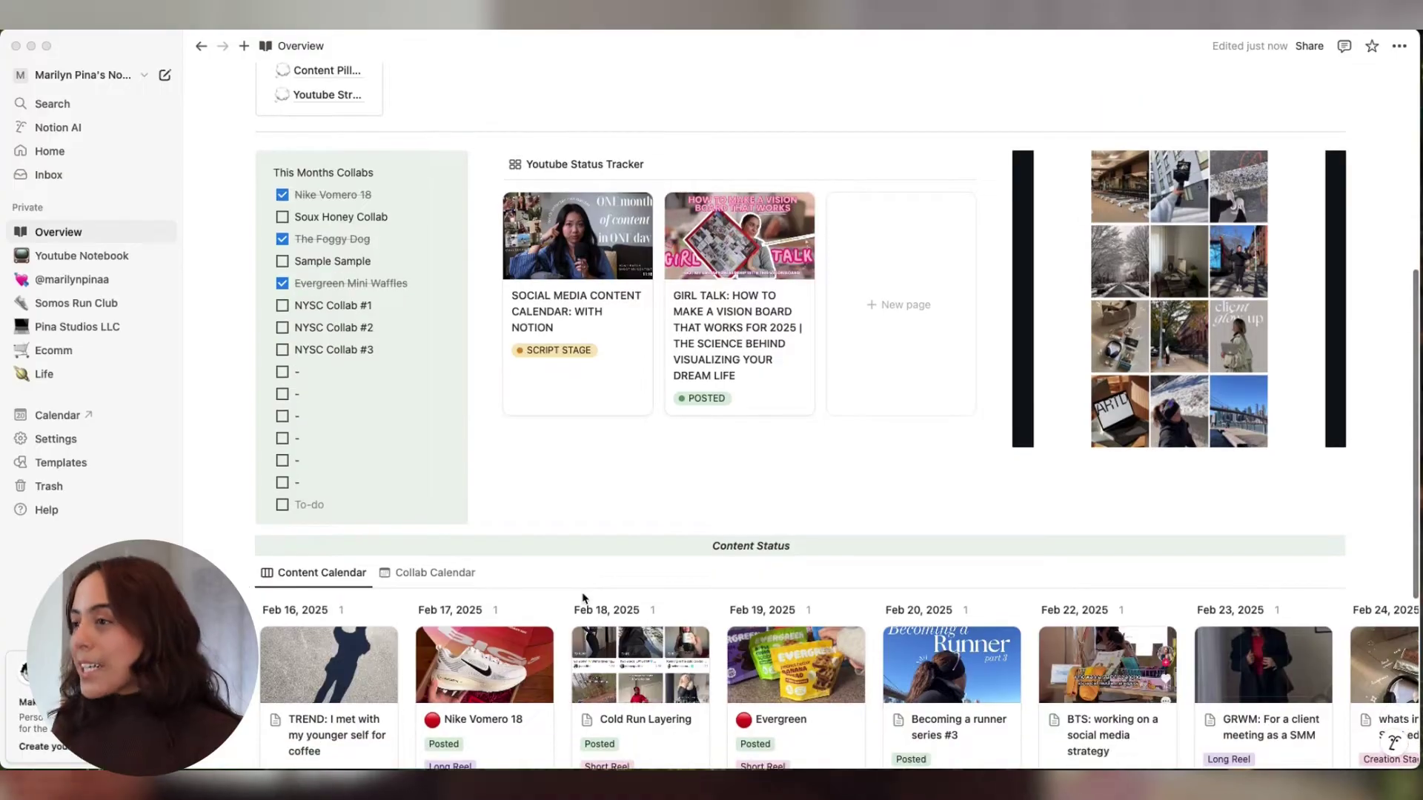
scroll(582, 598, "up", 6)
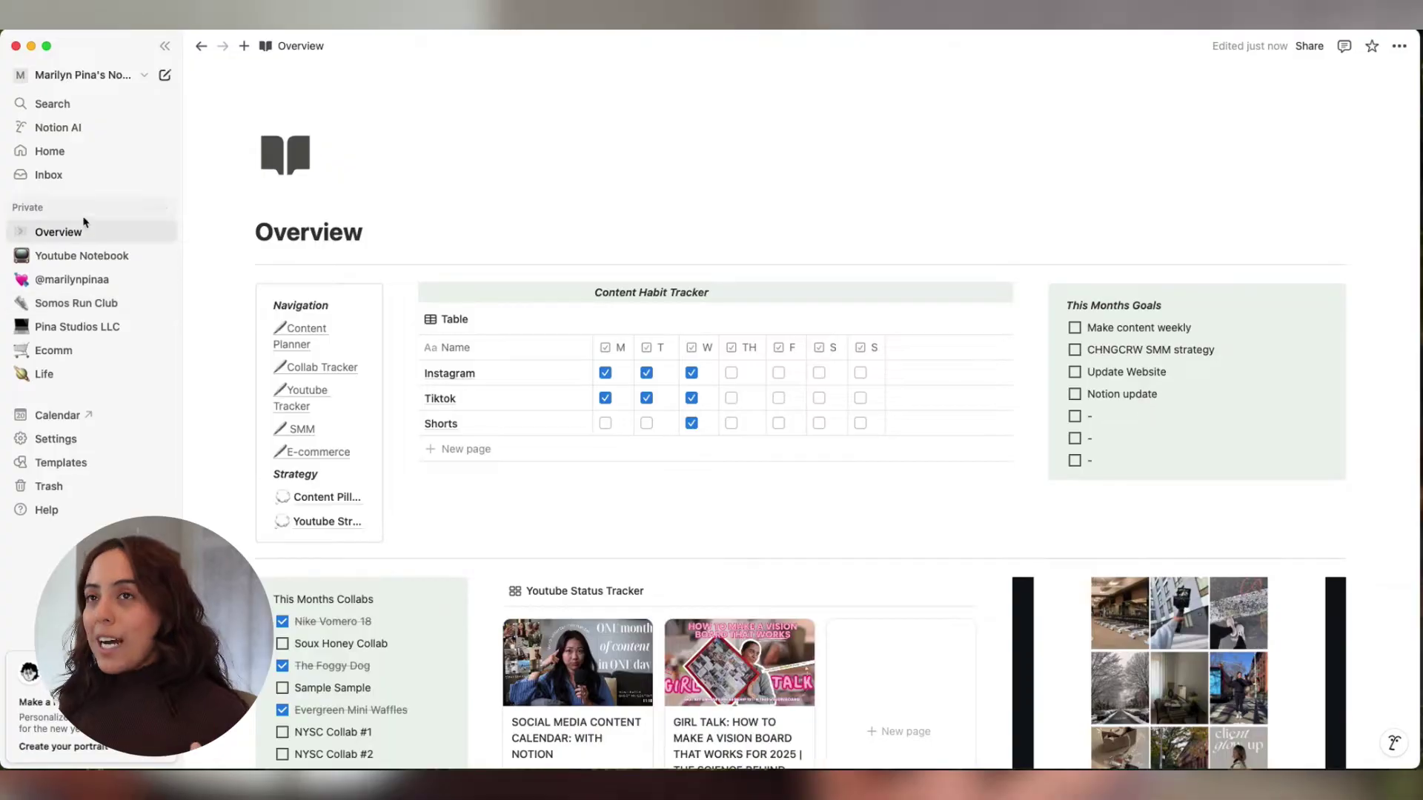
left_click(164, 210)
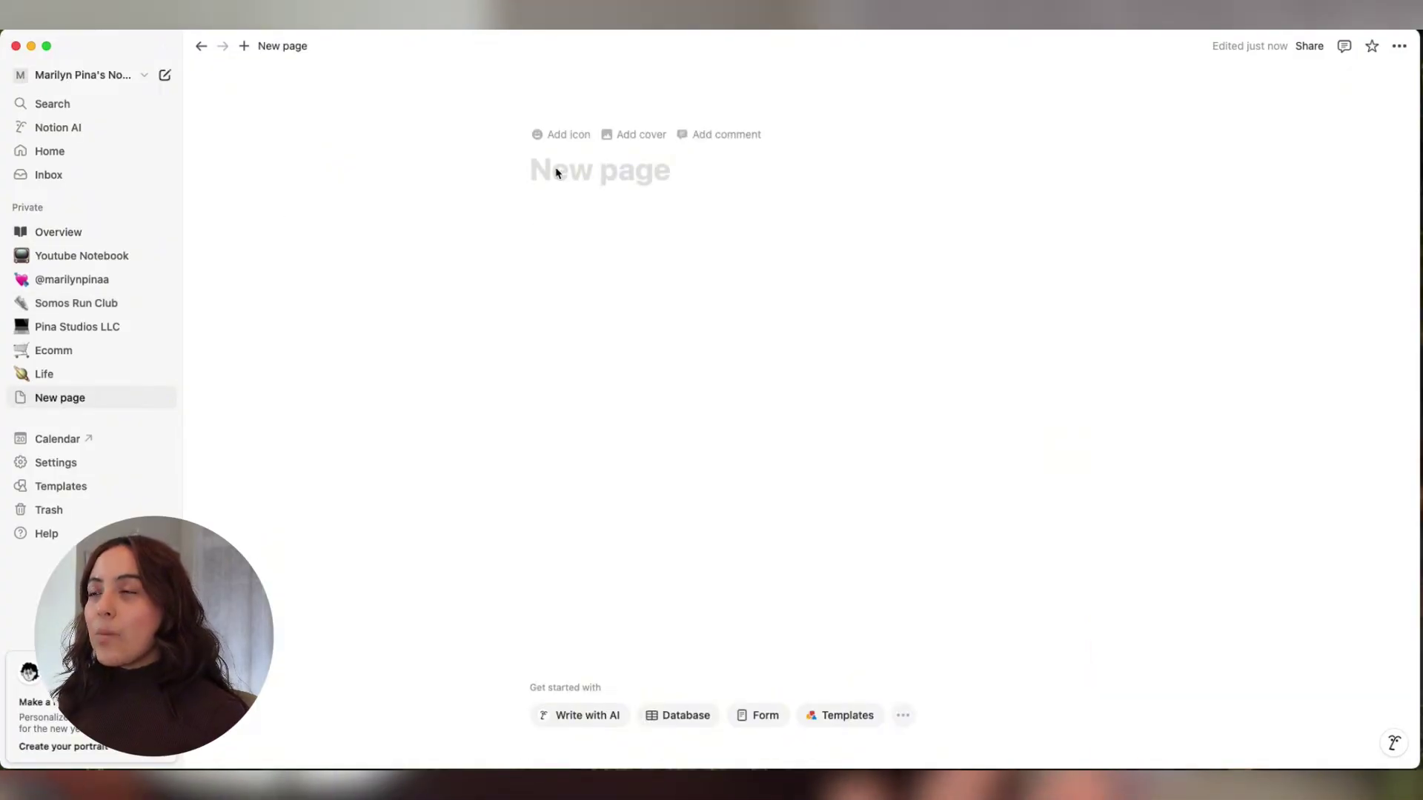
type("Content Planner Content...")
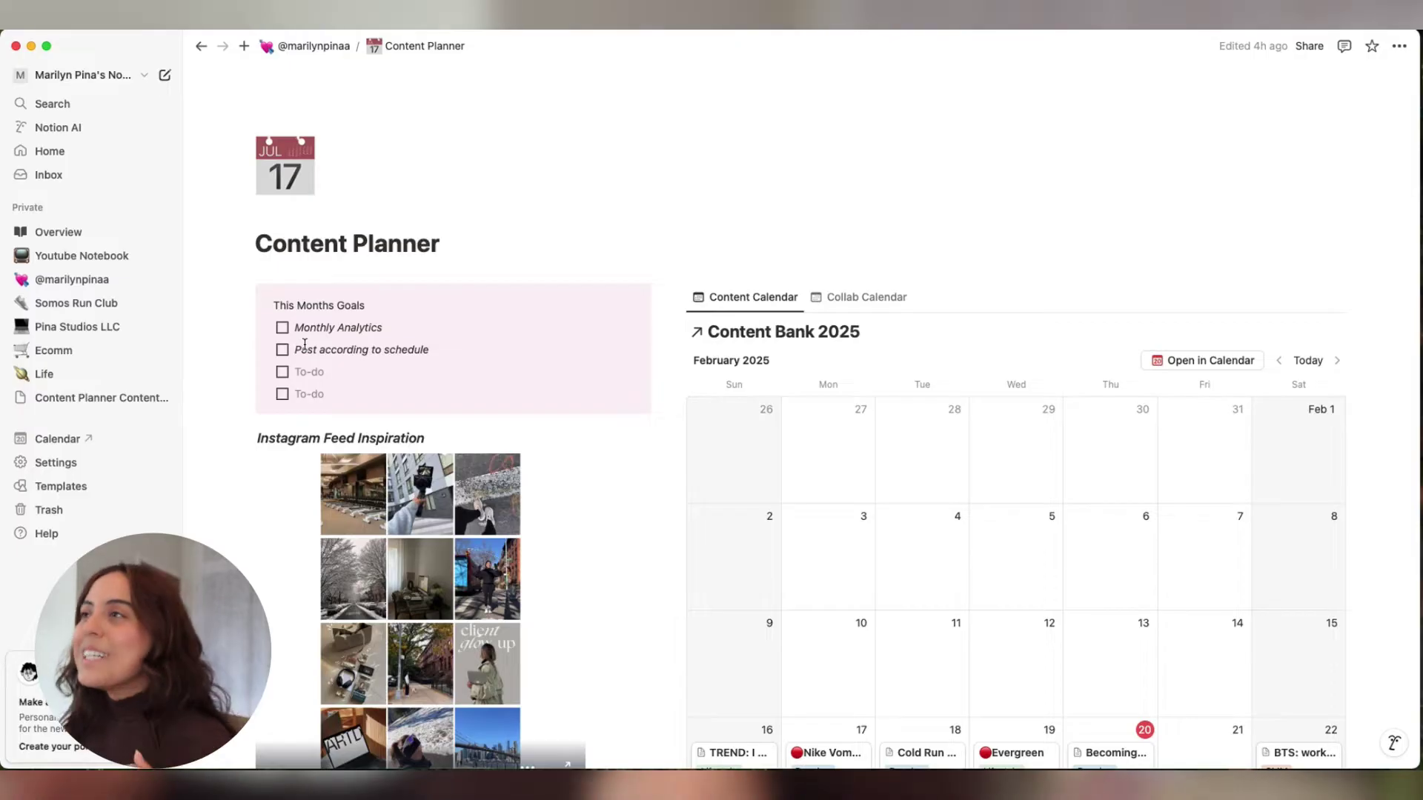
Scroll through the Content Planner calendar down to the Content Bank 2025 table.
scroll(552, 533, "down", 4)
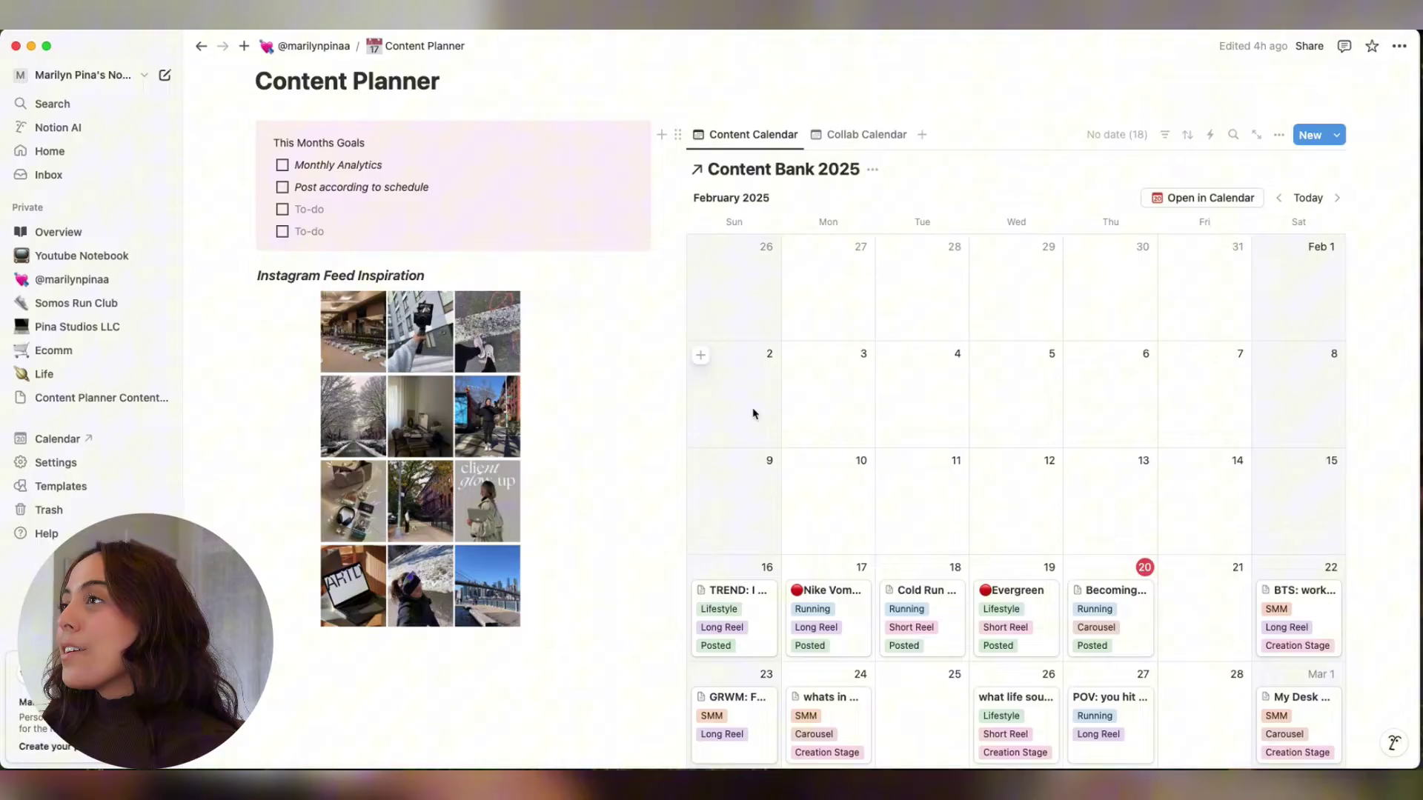
scroll(753, 411, "down", 2)
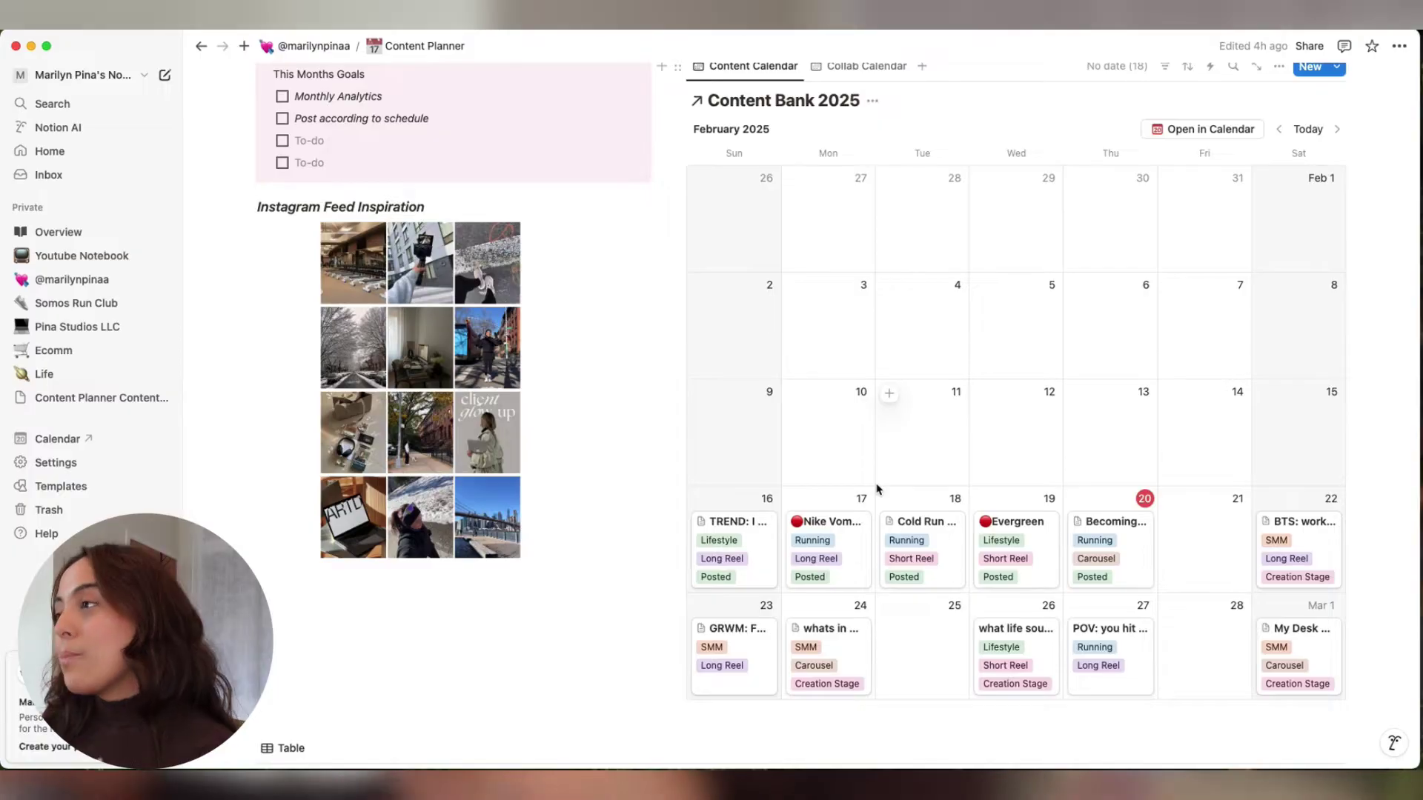
scroll(858, 542, "down", 1)
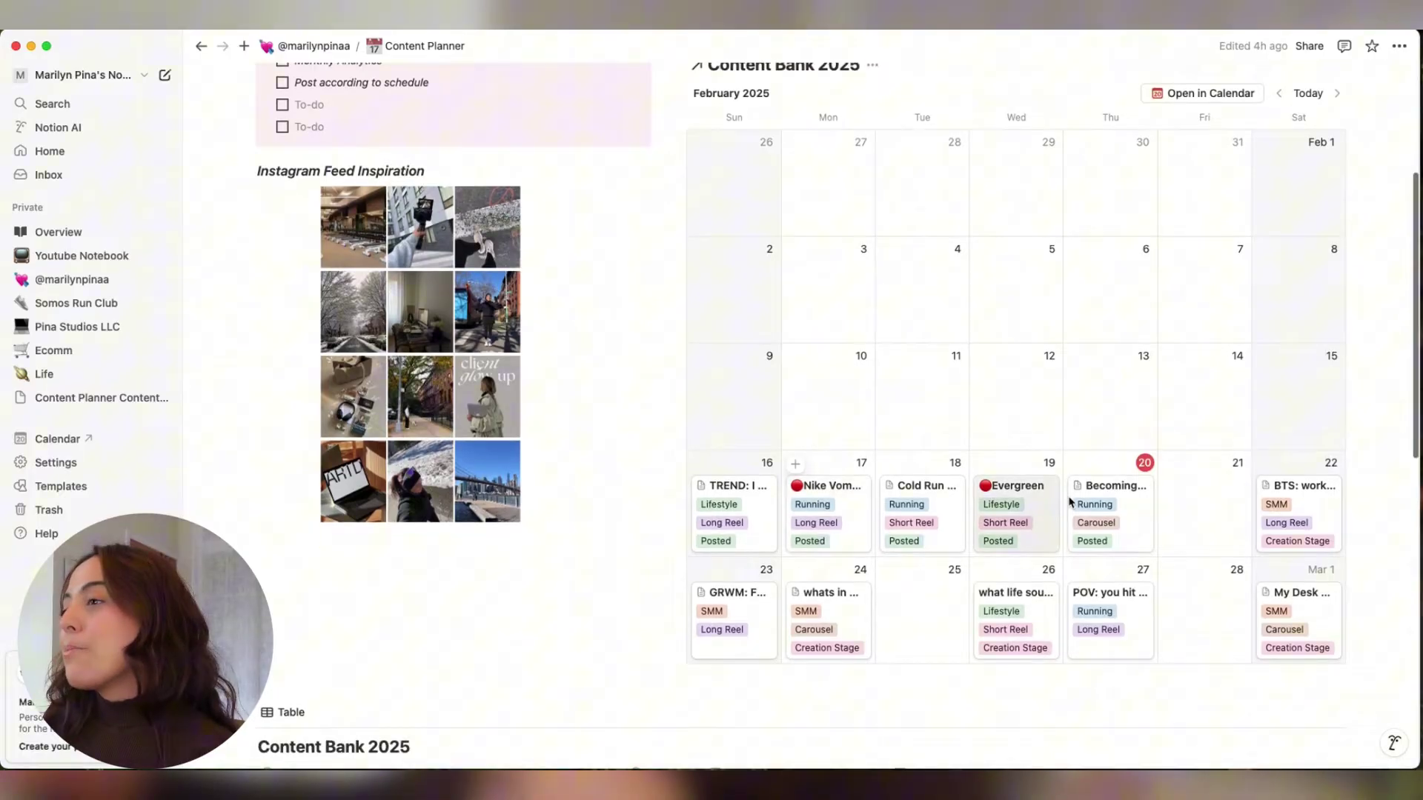
scroll(1069, 504, "up", 2)
scroll(728, 690, "down", 1)
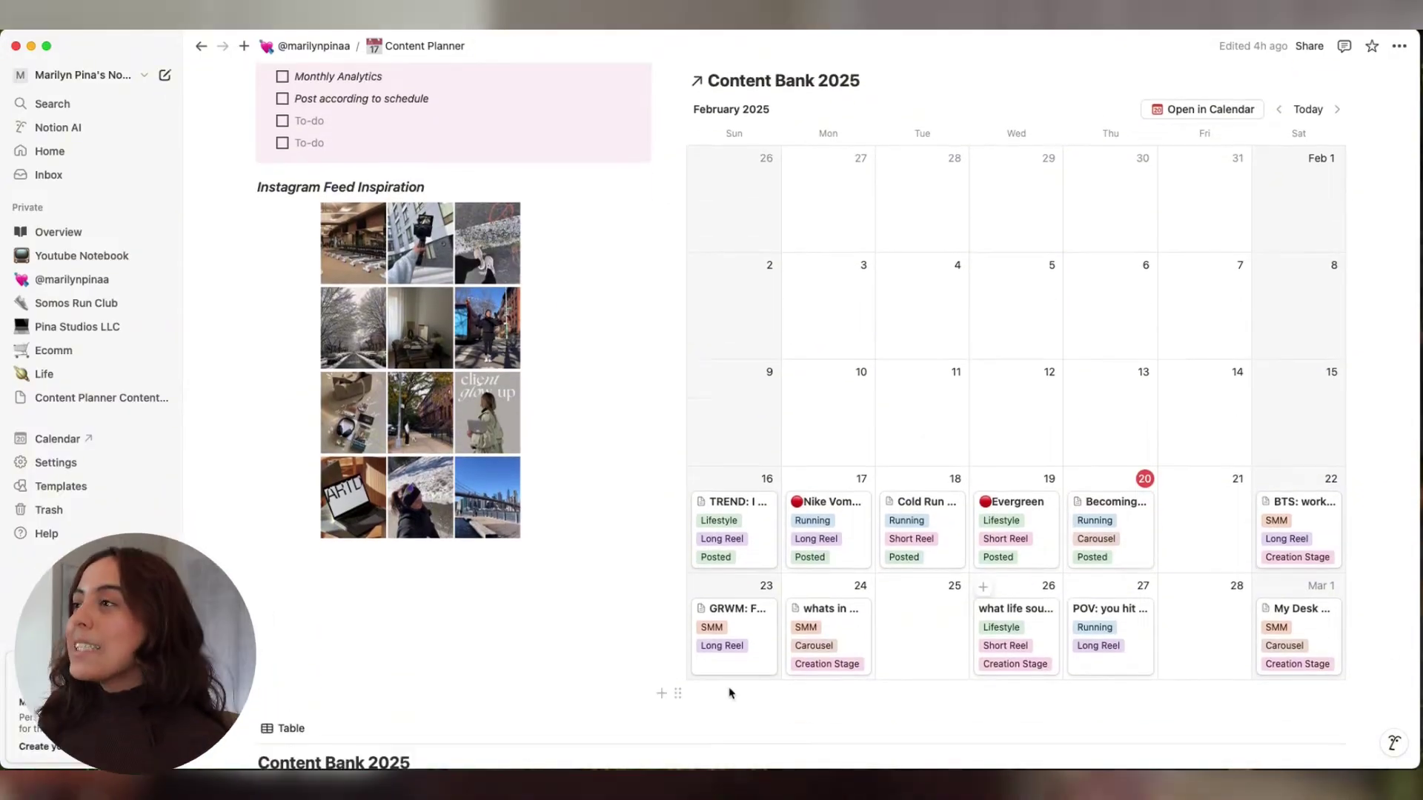
scroll(730, 693, "down", 7)
scroll(730, 693, "down", 7)
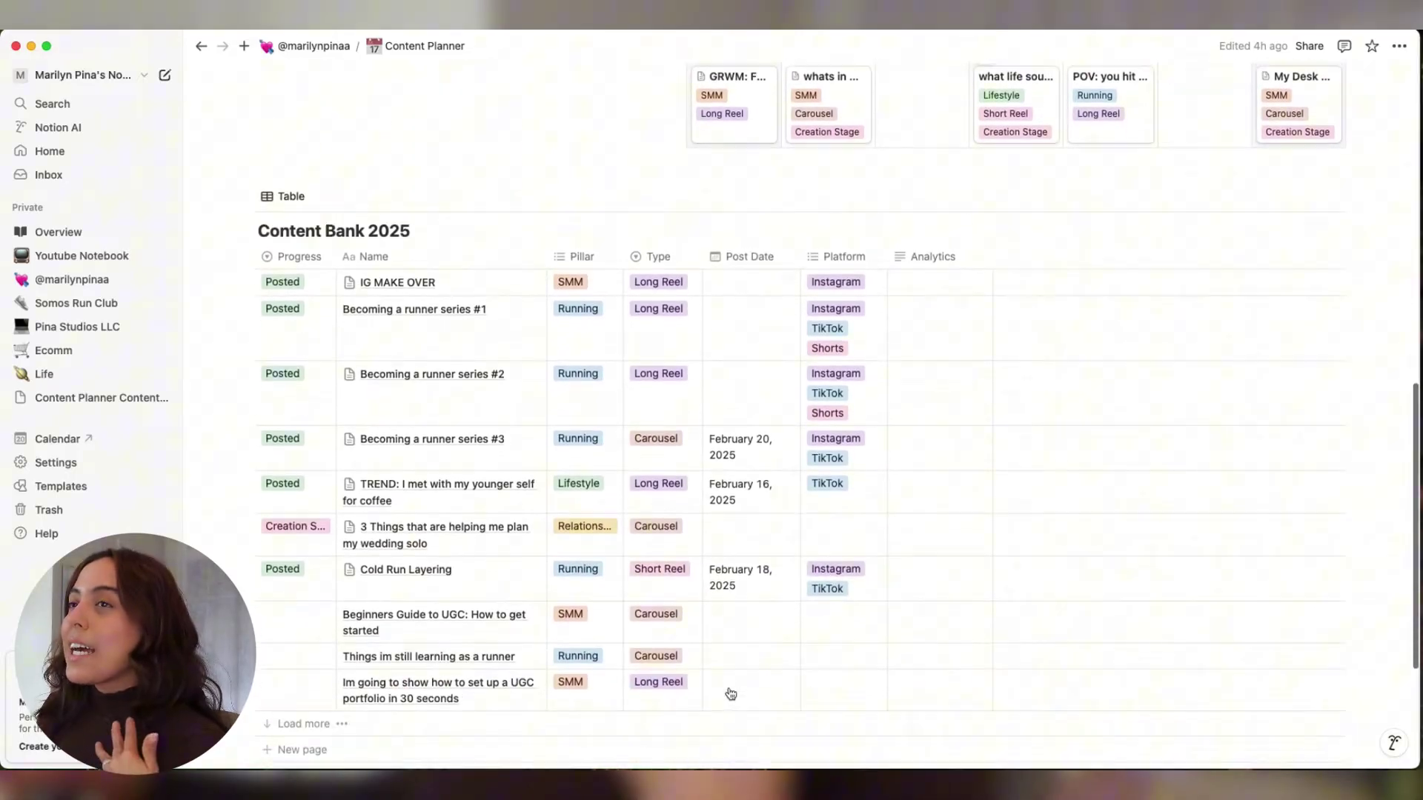
scroll(731, 693, "down", 1)
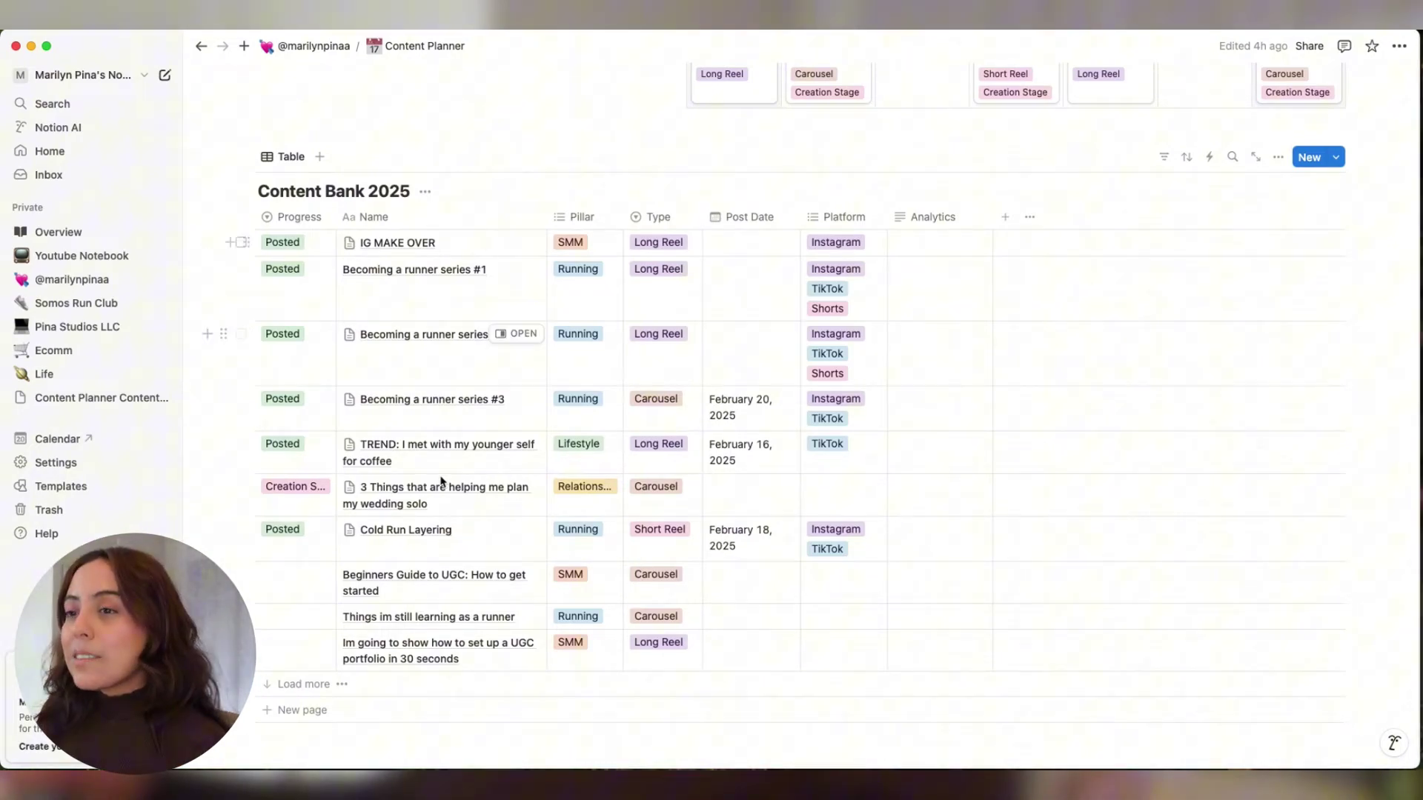
Load the remaining Content Bank 2025 rows and look through them.
left_click(300, 685)
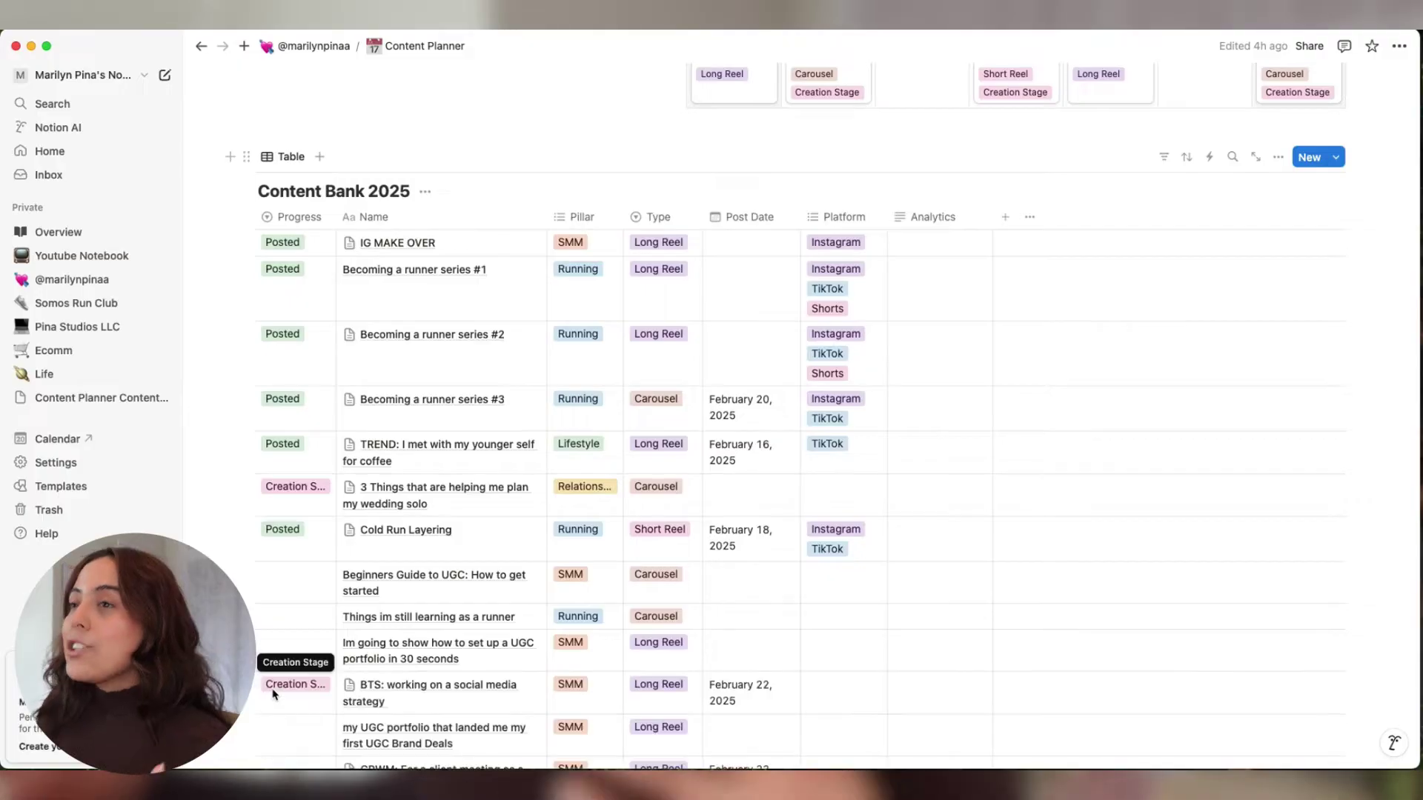
scroll(423, 644, "down", 2)
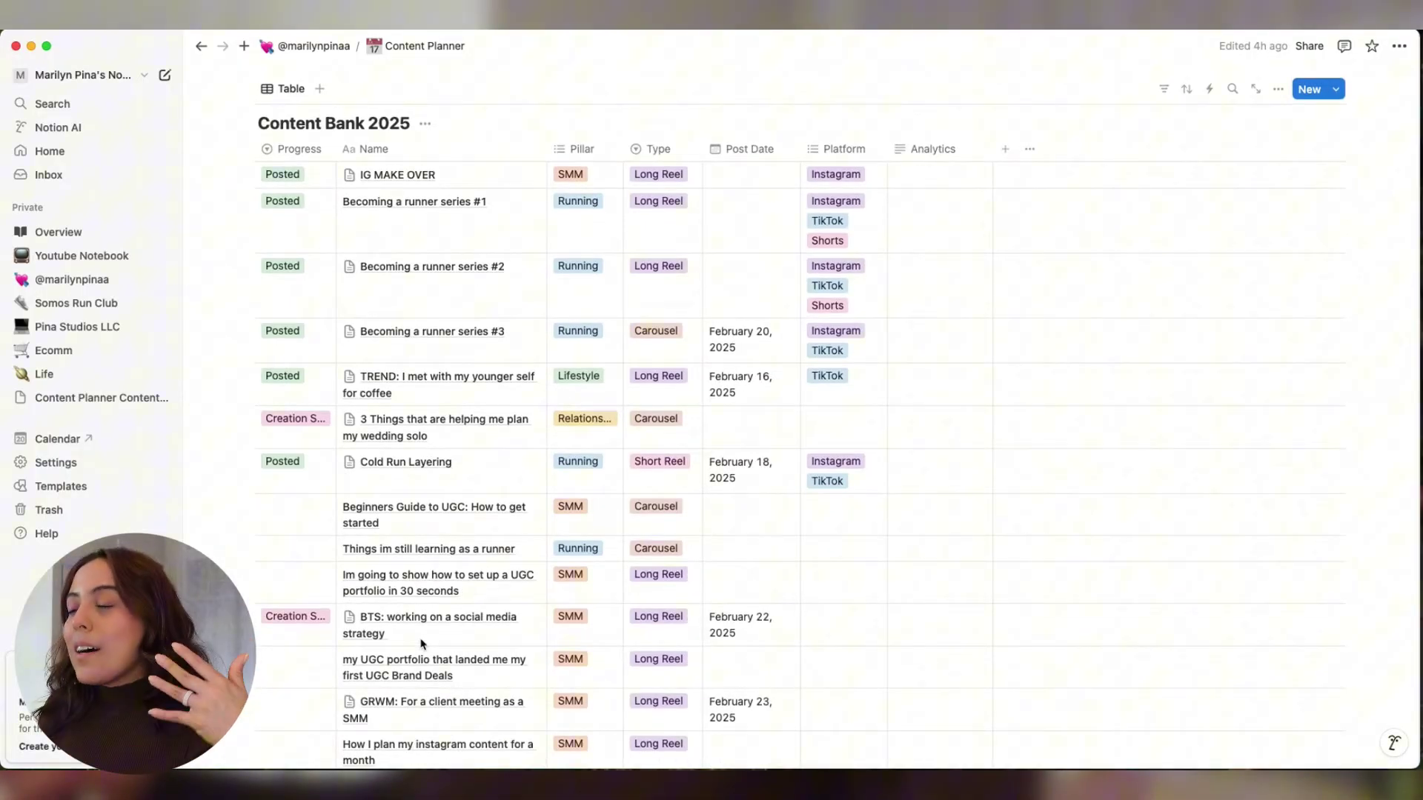
scroll(422, 644, "down", 15)
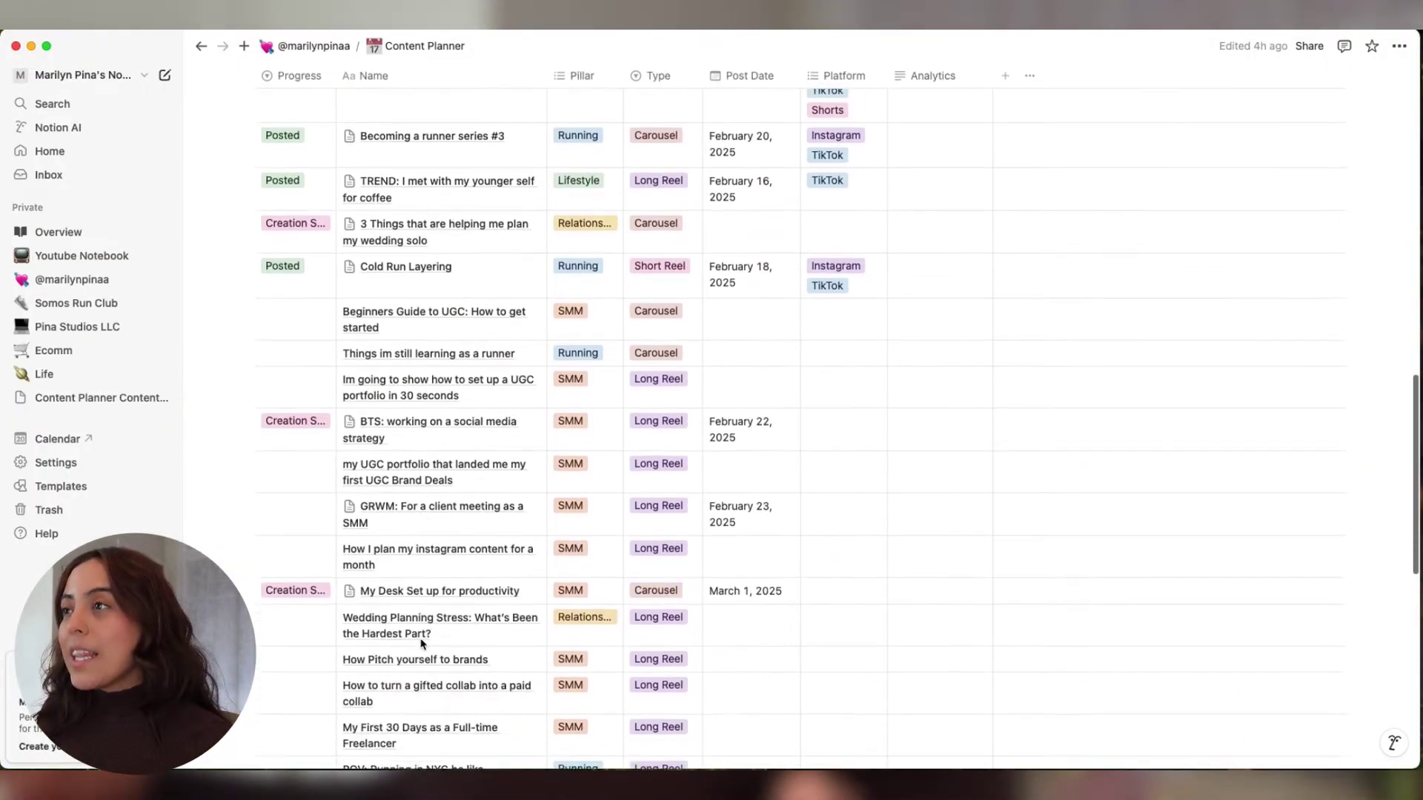
scroll(423, 644, "up", 15)
scroll(423, 644, "up", 9)
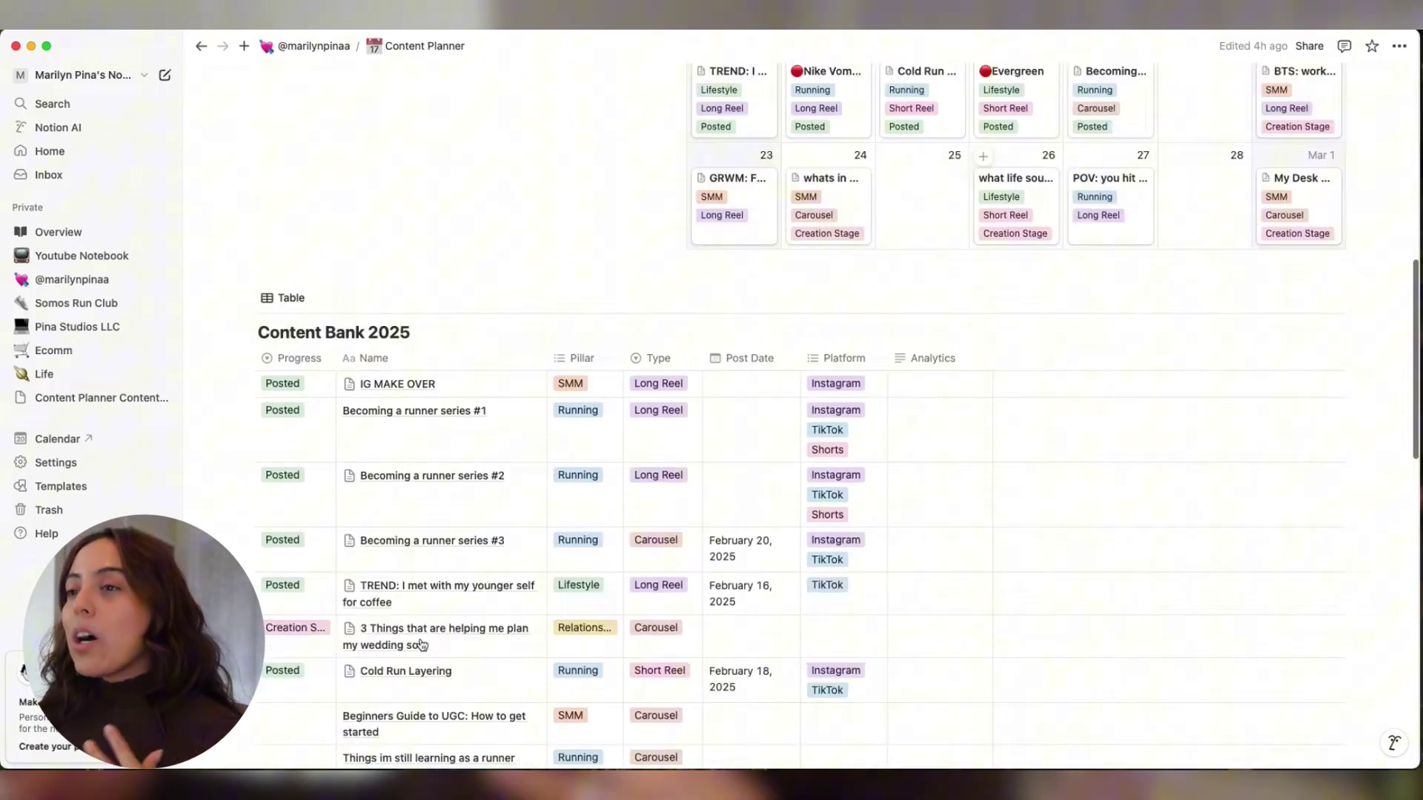
scroll(422, 644, "up", 1)
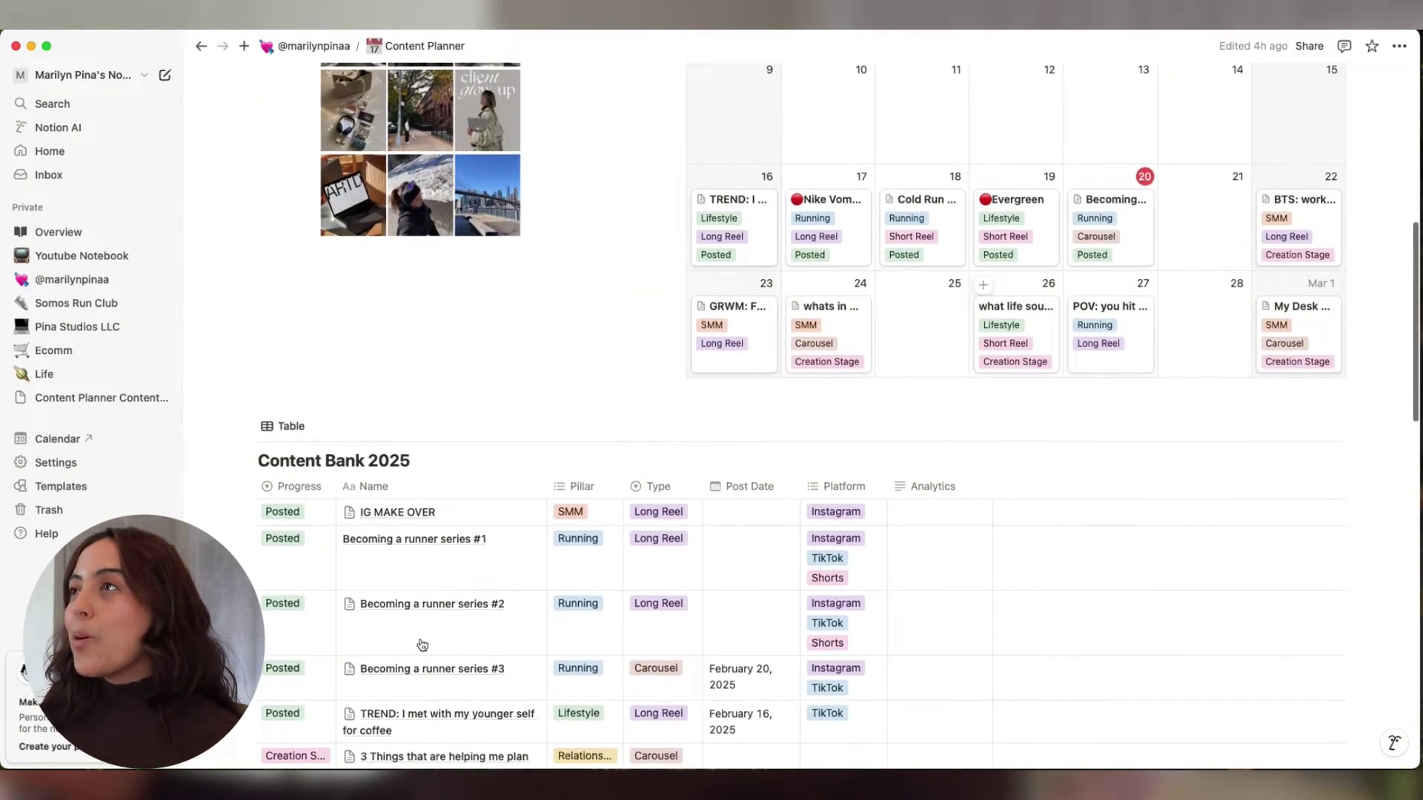
scroll(423, 644, "down", 10)
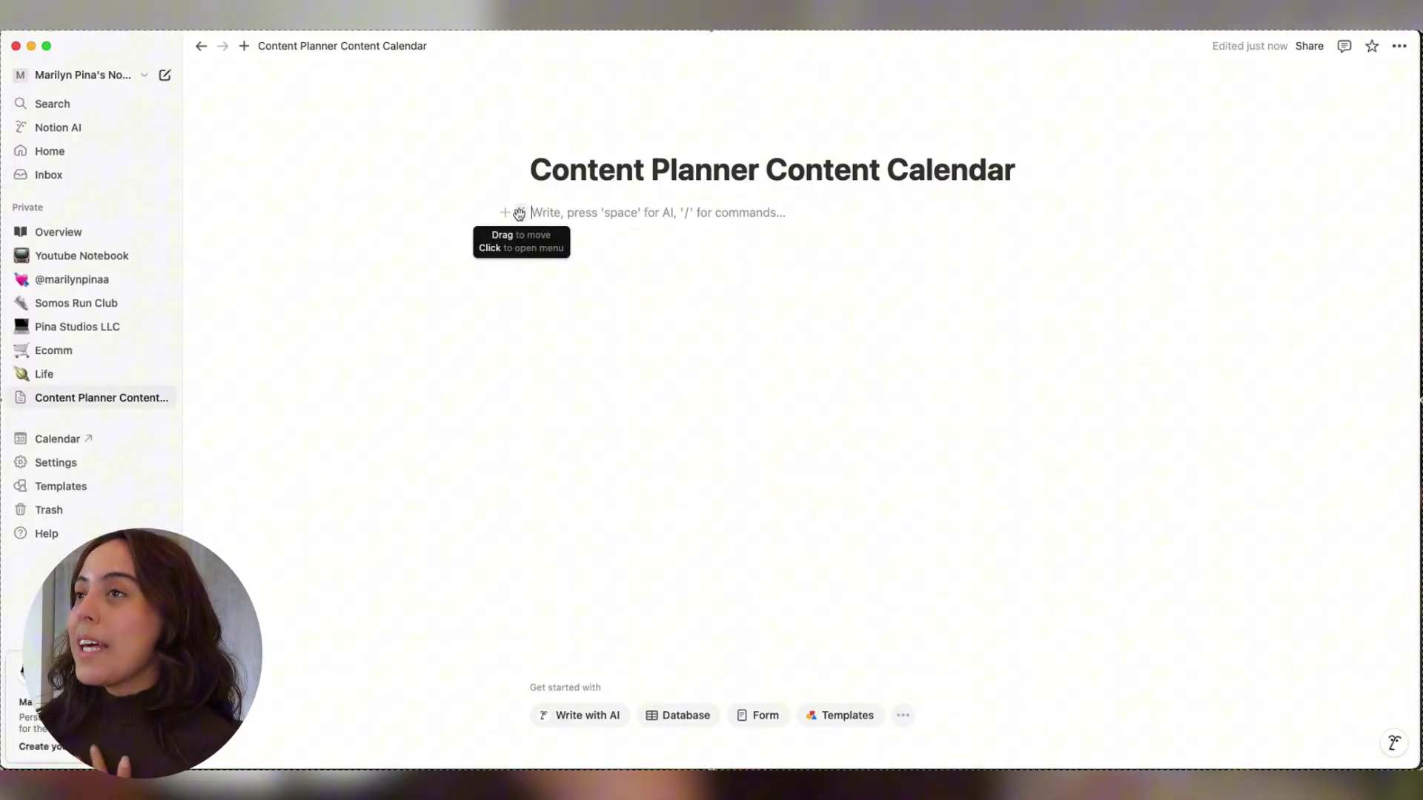
Insert an empty table database block on the Content Planner Content Calendar page.
left_click(504, 213)
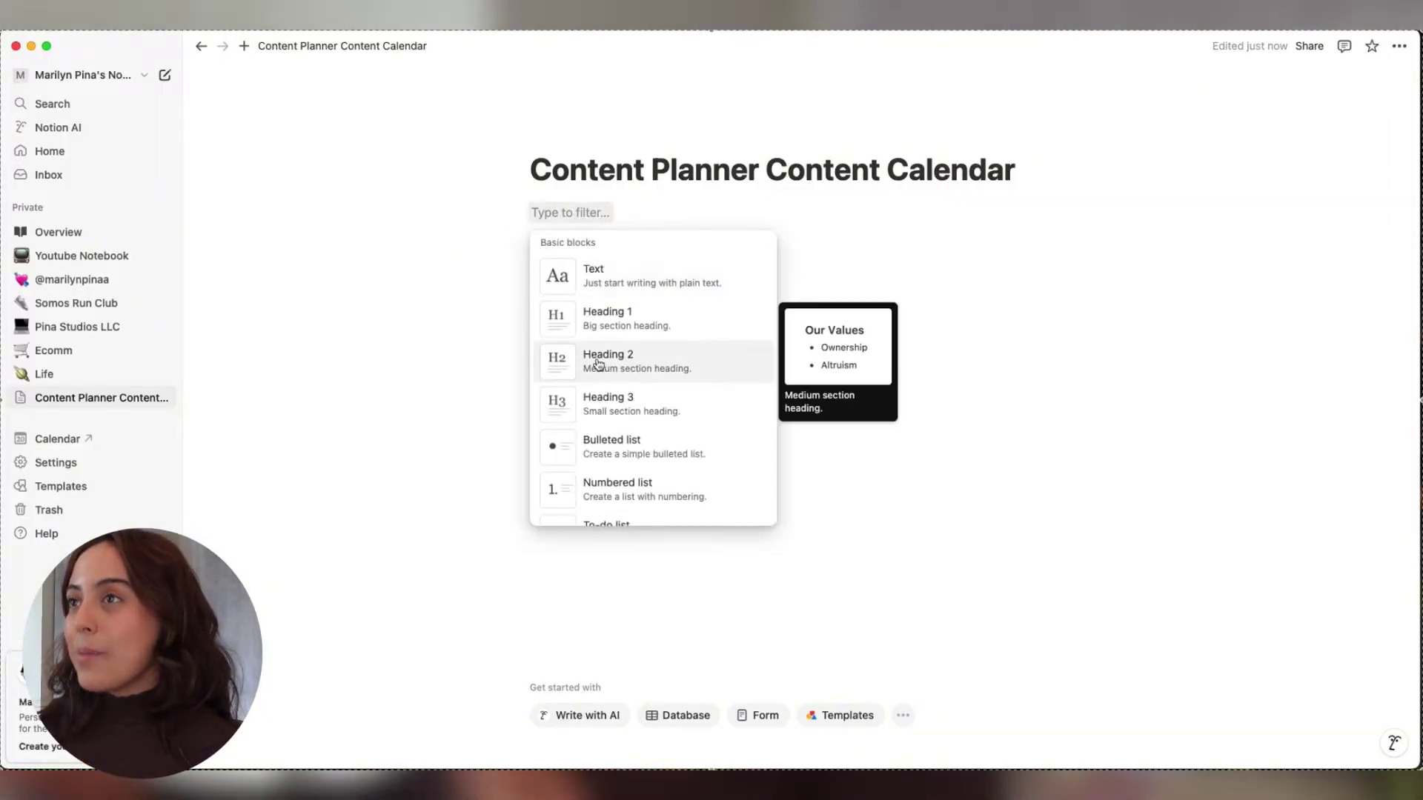
scroll(601, 360, "down", 10)
scroll(599, 363, "down", 15)
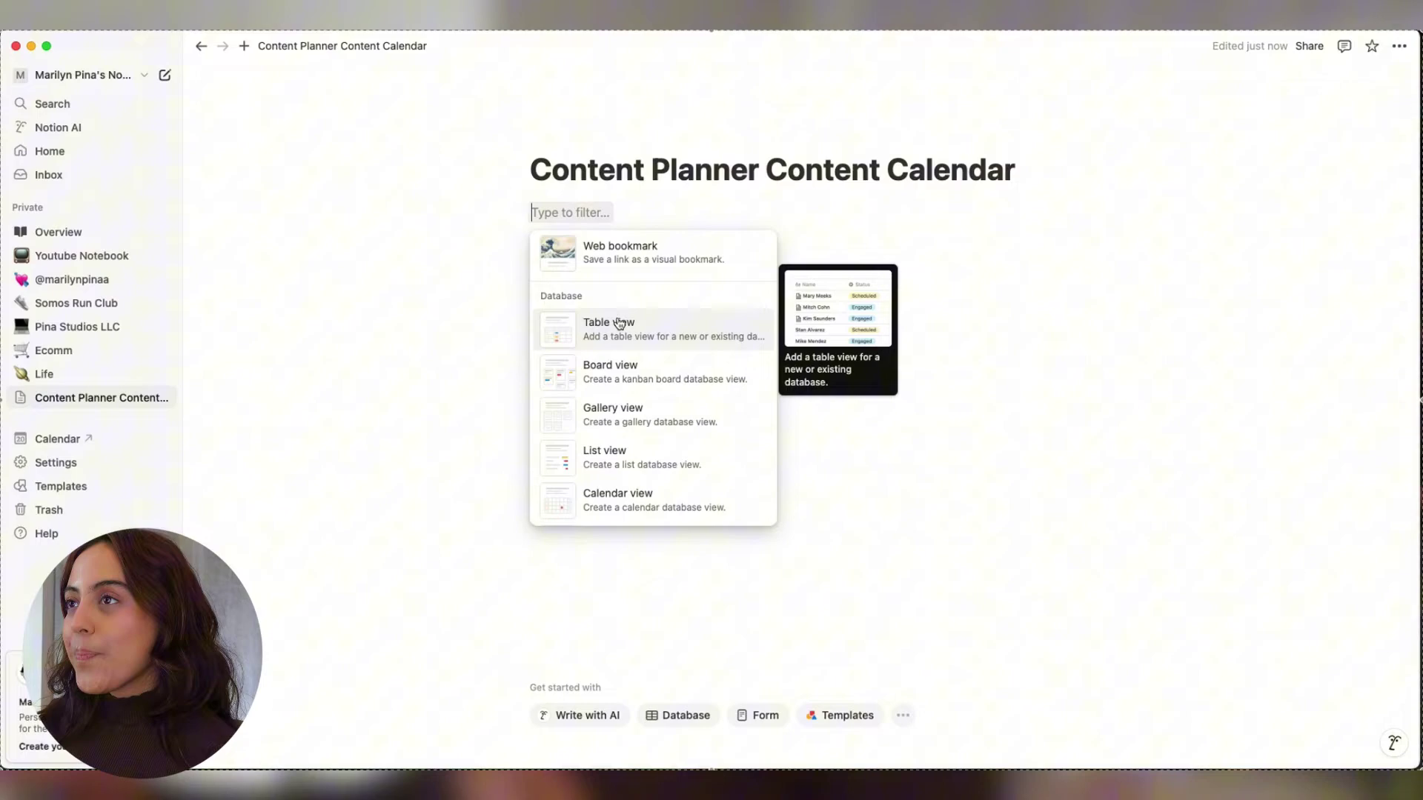
left_click(619, 323)
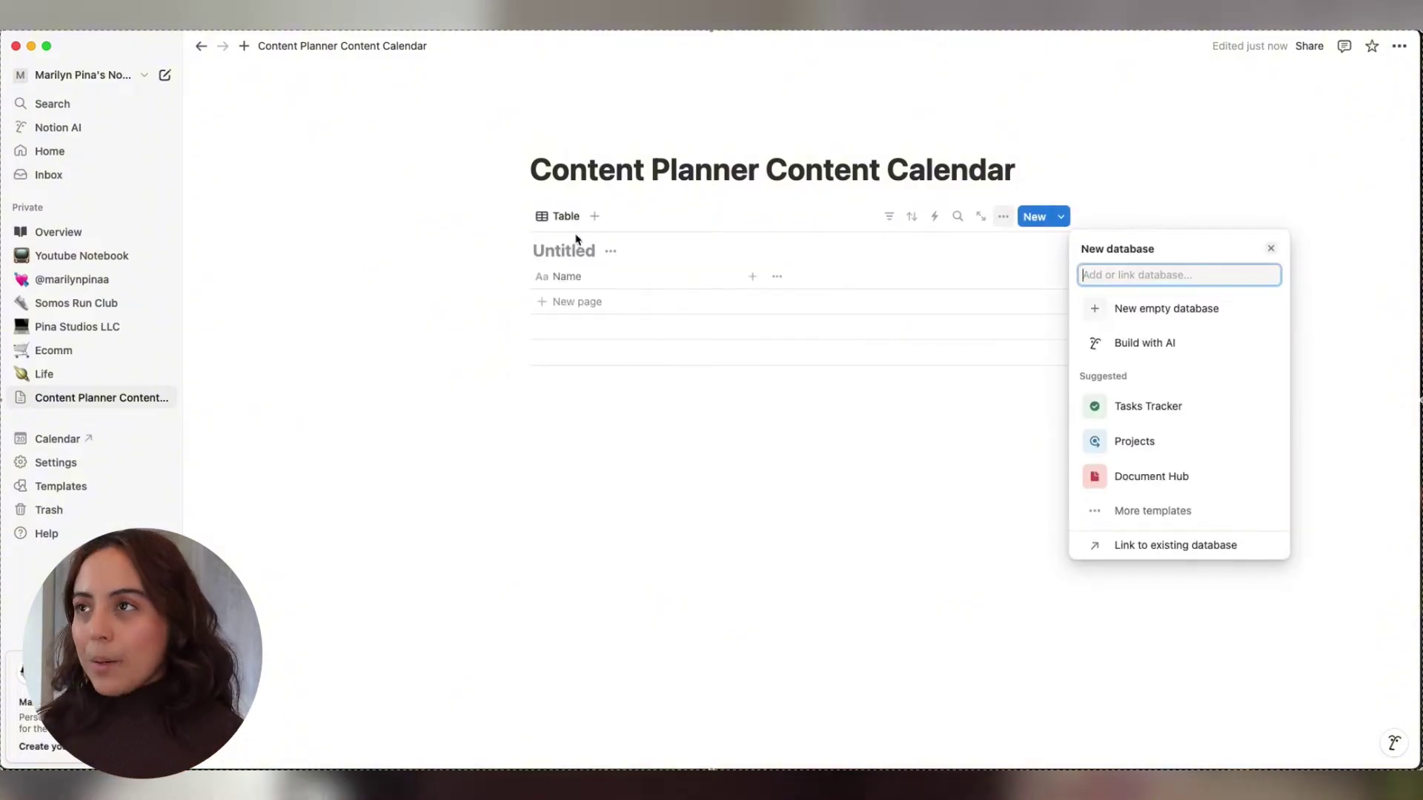
Add a select column named 'Type of Content' to the table.
left_click(588, 287)
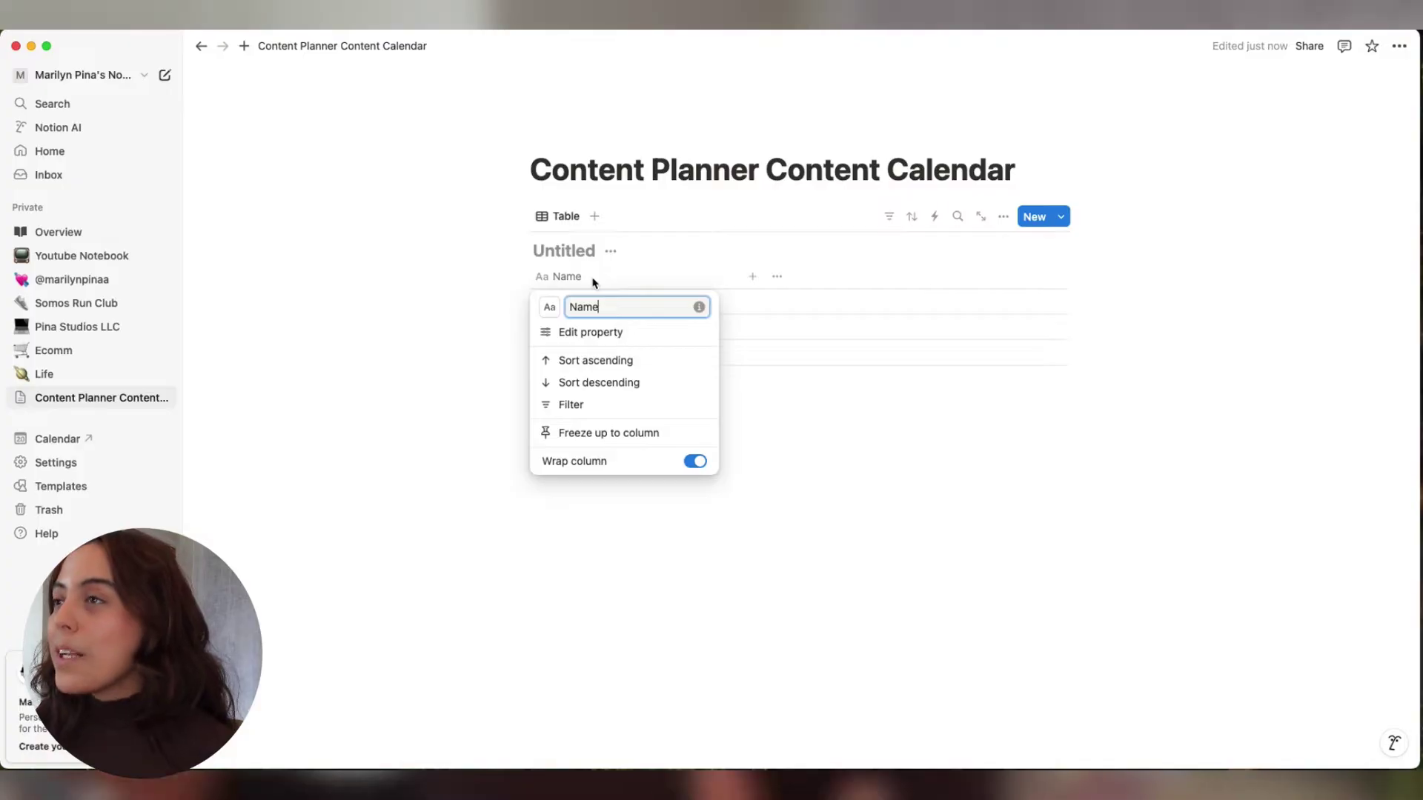
left_click(864, 422)
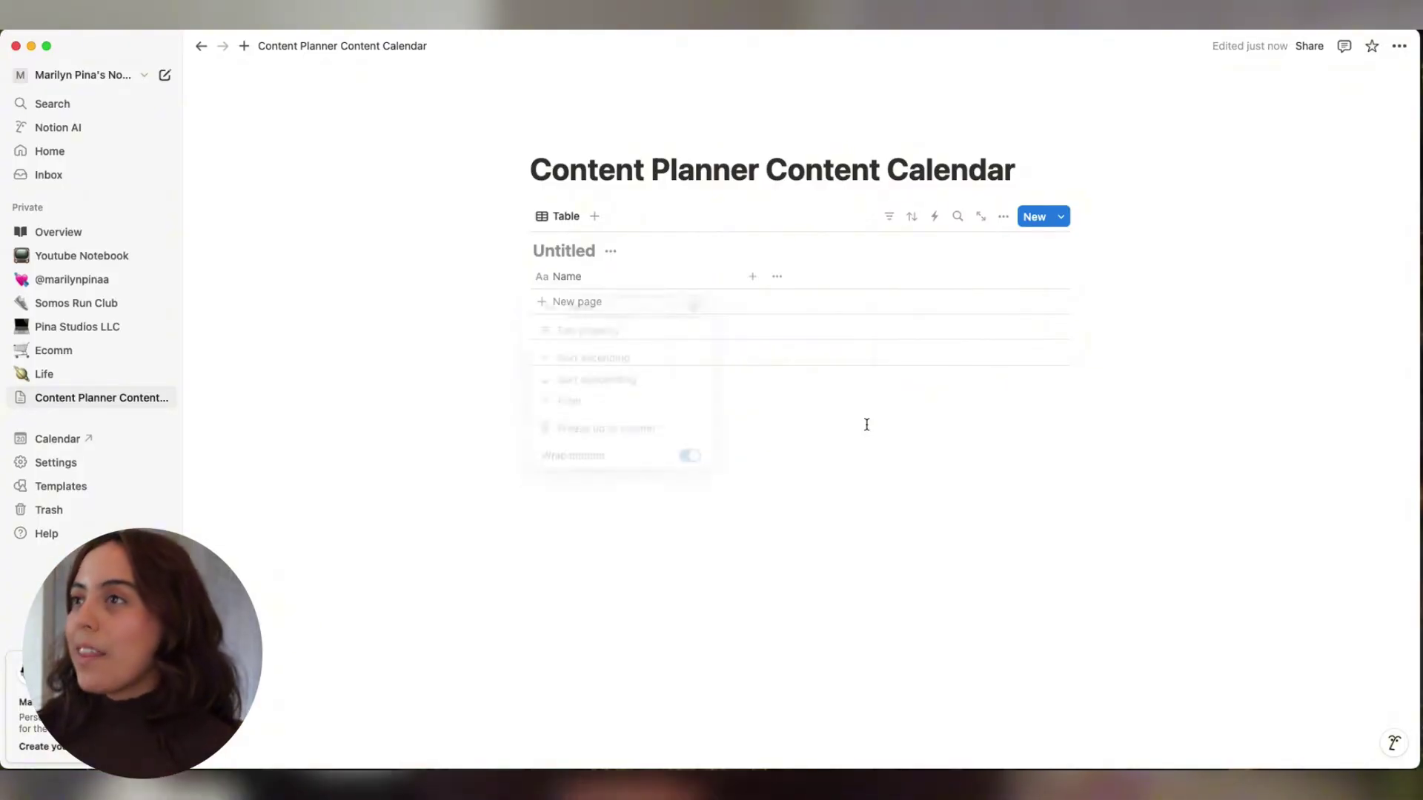
left_click(752, 279)
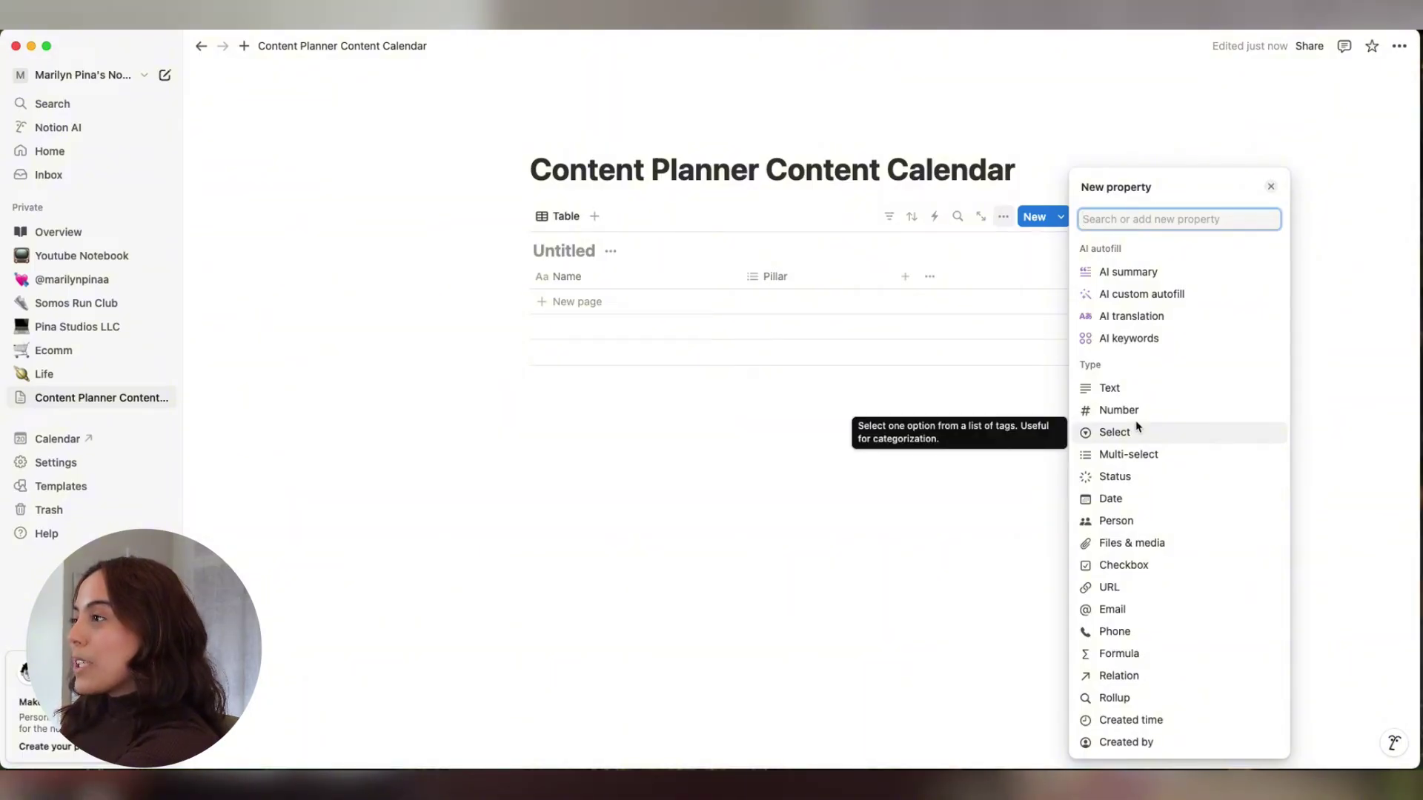
left_click(1114, 433)
type("Type of Content")
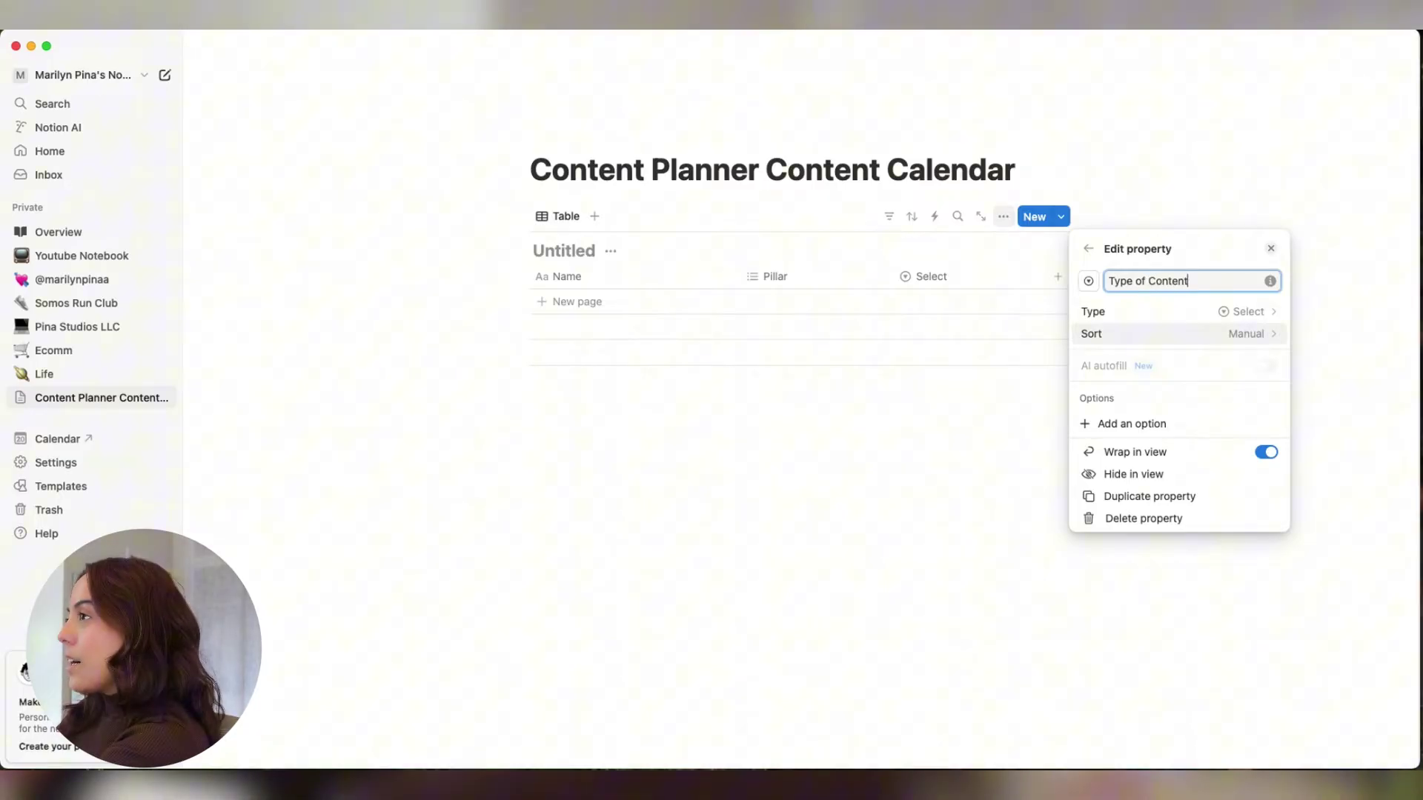
left_click(1000, 444)
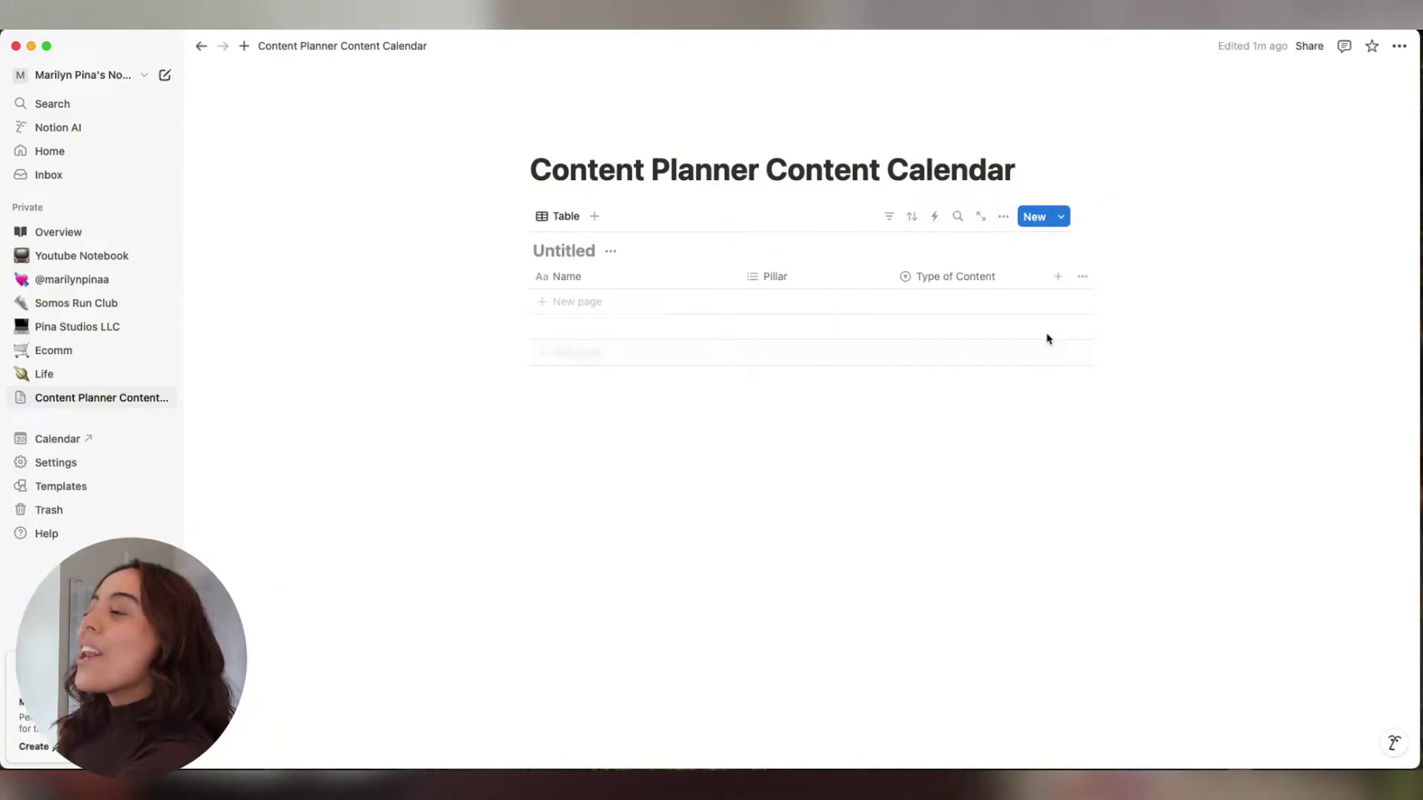
Add a date column and name it 'Post Date'.
left_click(1057, 279)
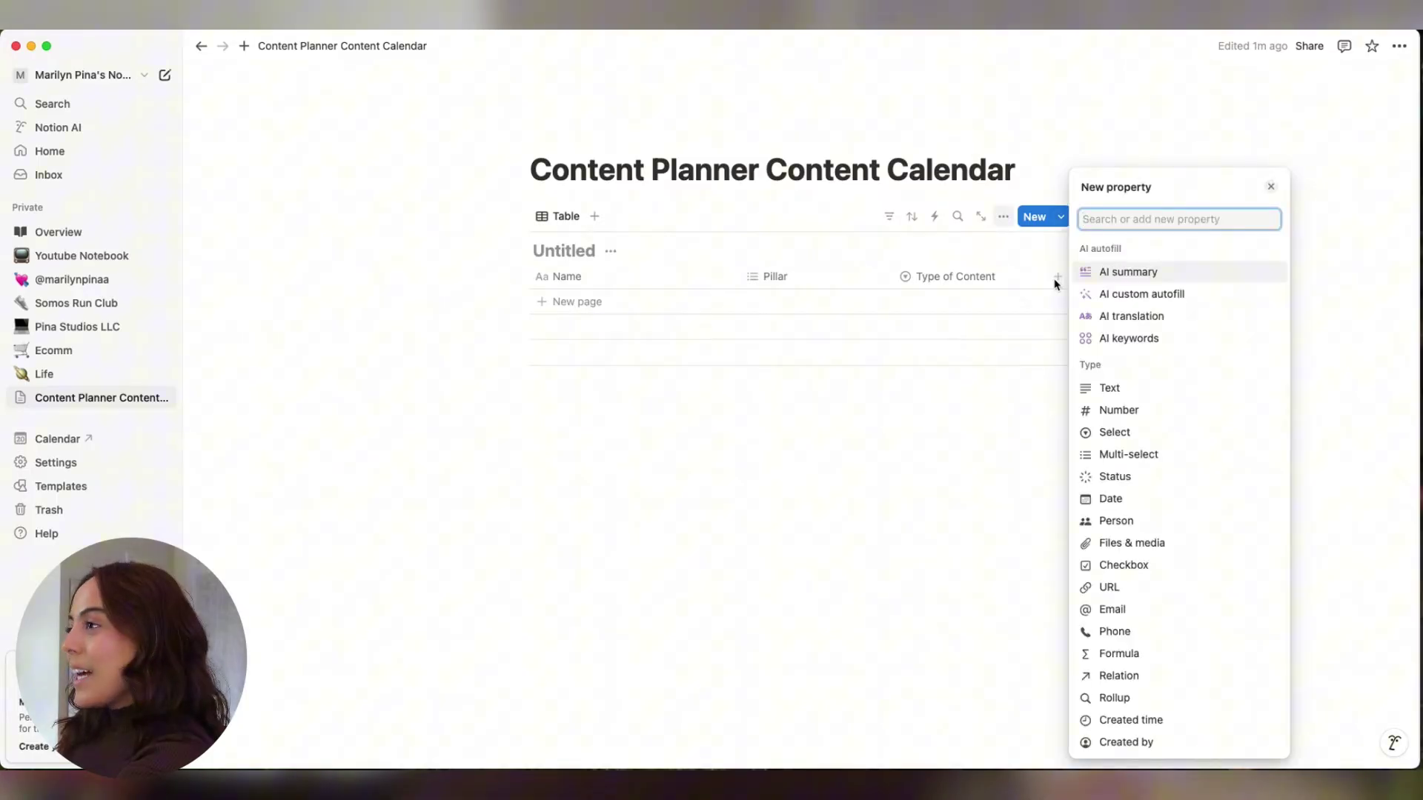
left_click(1133, 511)
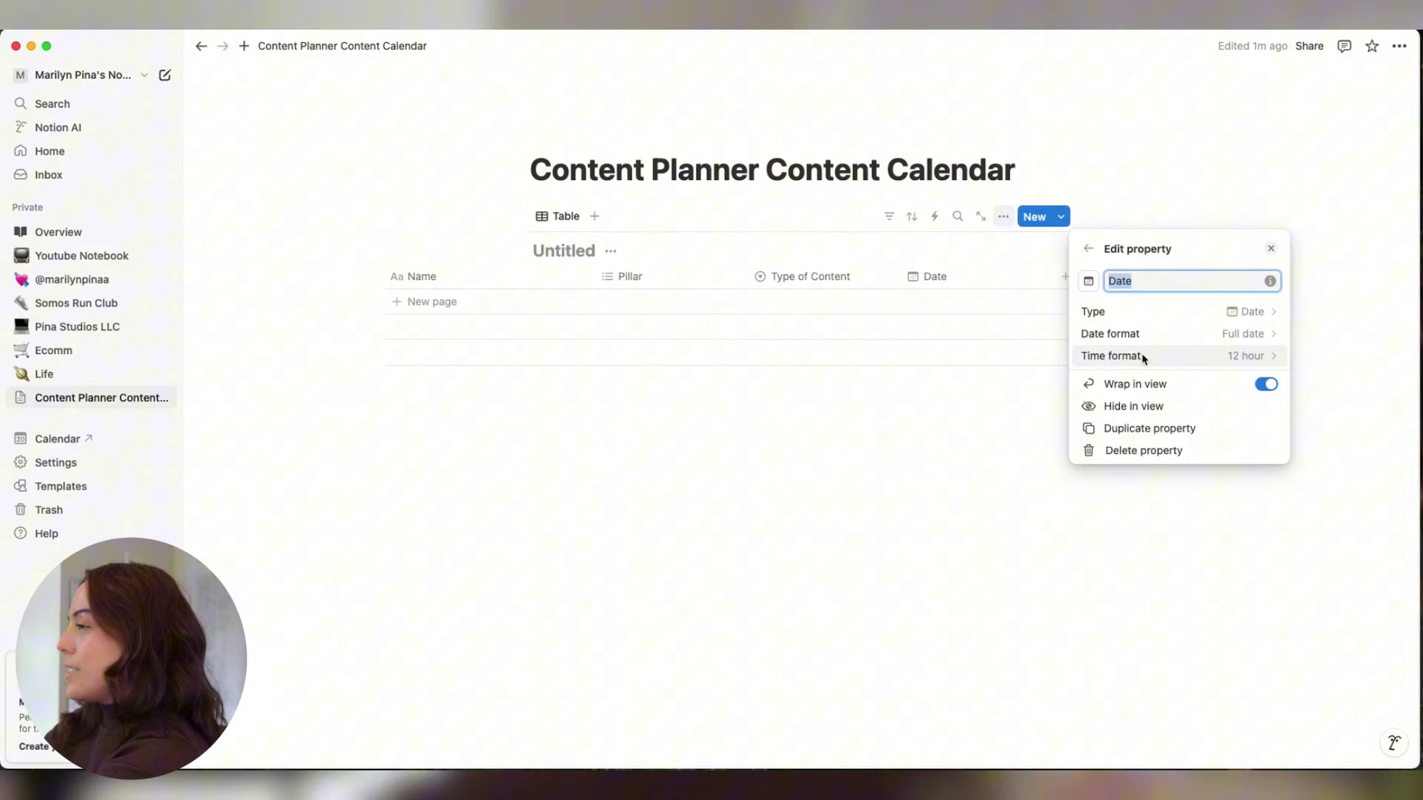
type("D")
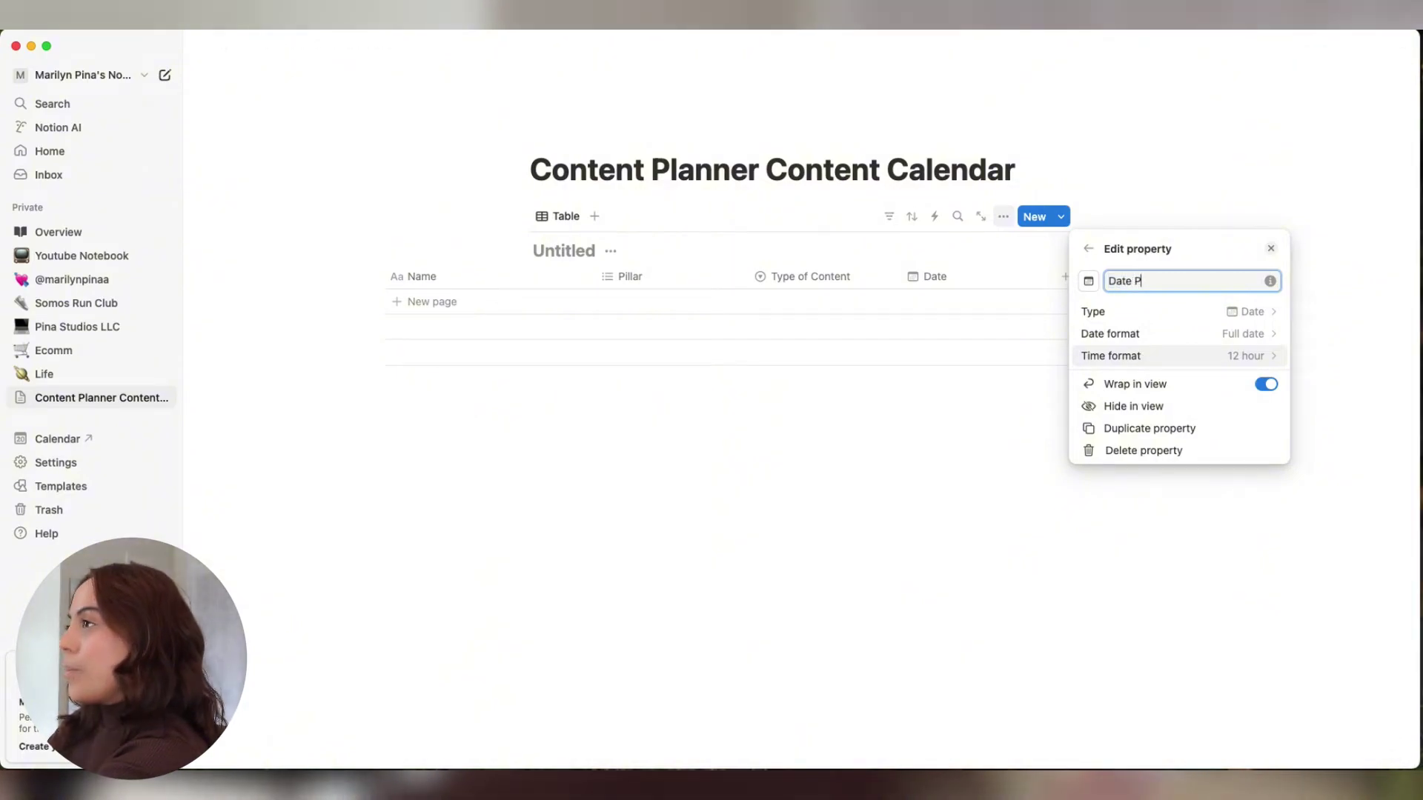
key("BackSpace")
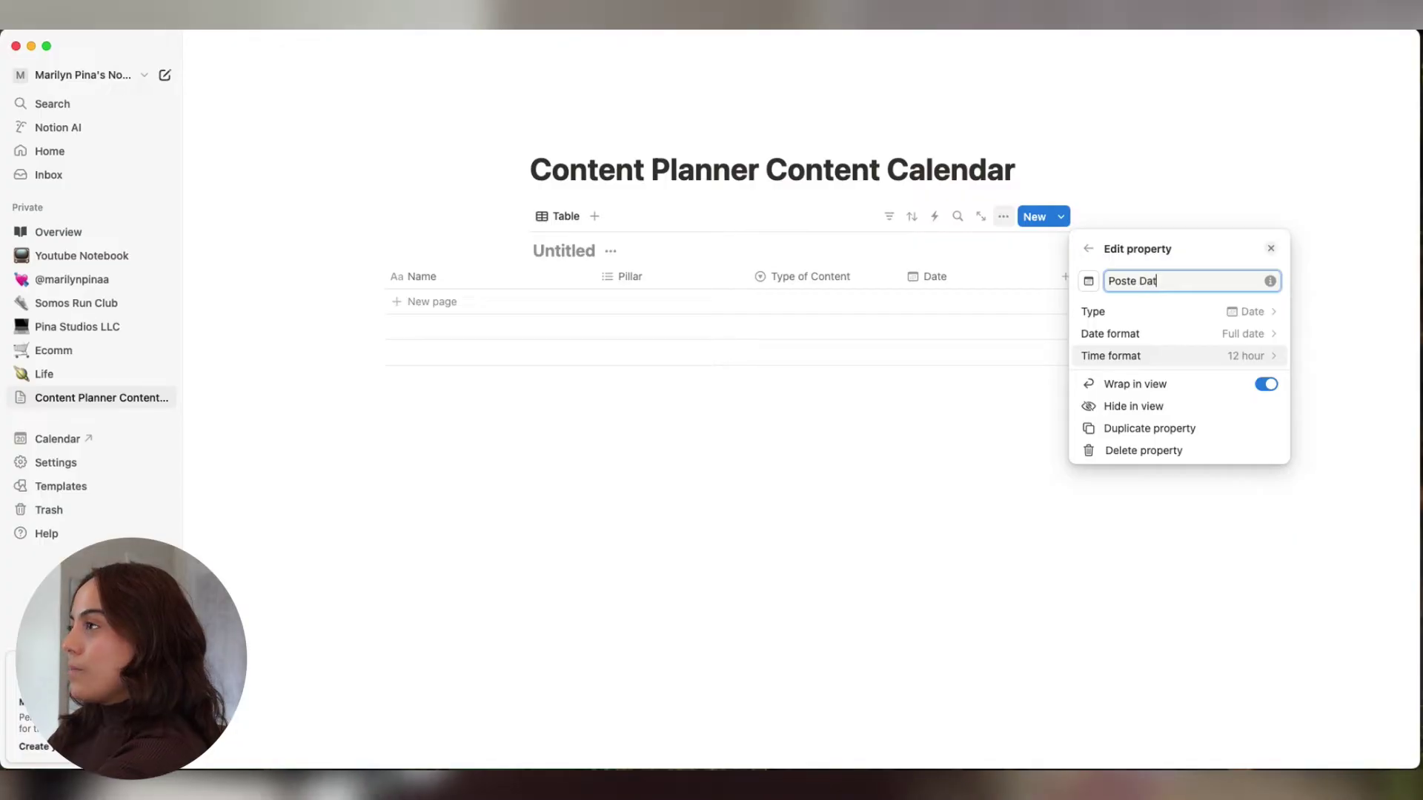
key("BackSpace")
key("BackSpace")
key("BackSpace")
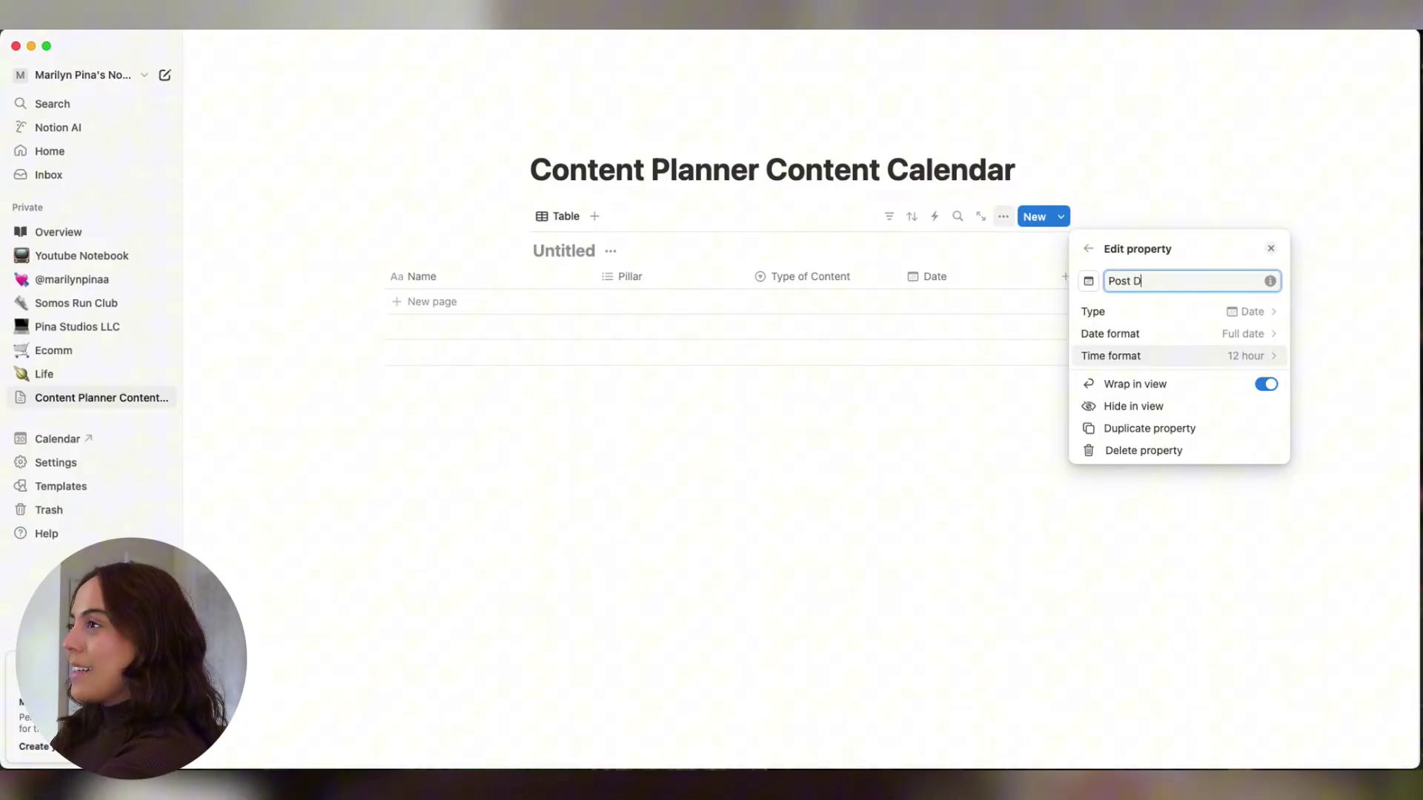
type("ate")
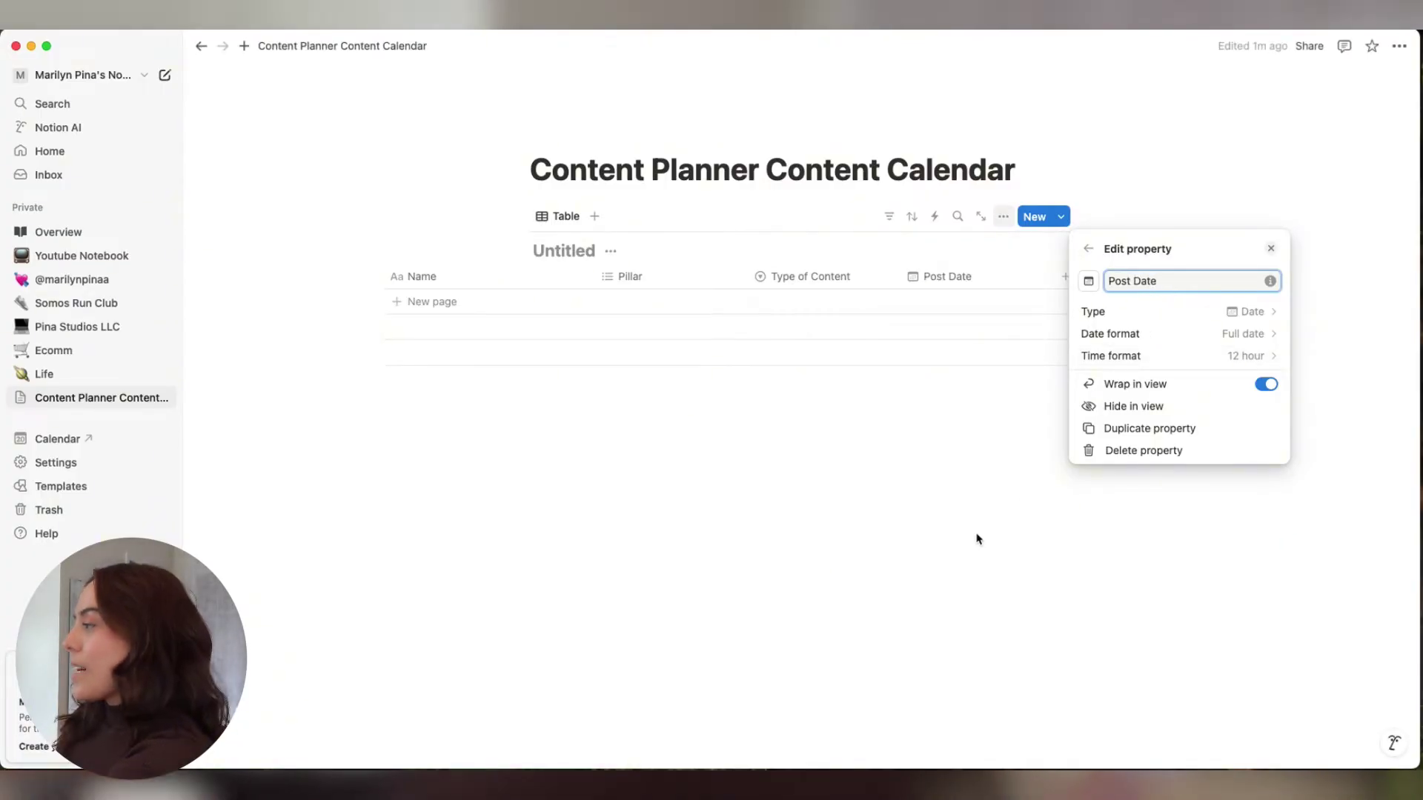
left_click(976, 535)
left_click(1064, 277)
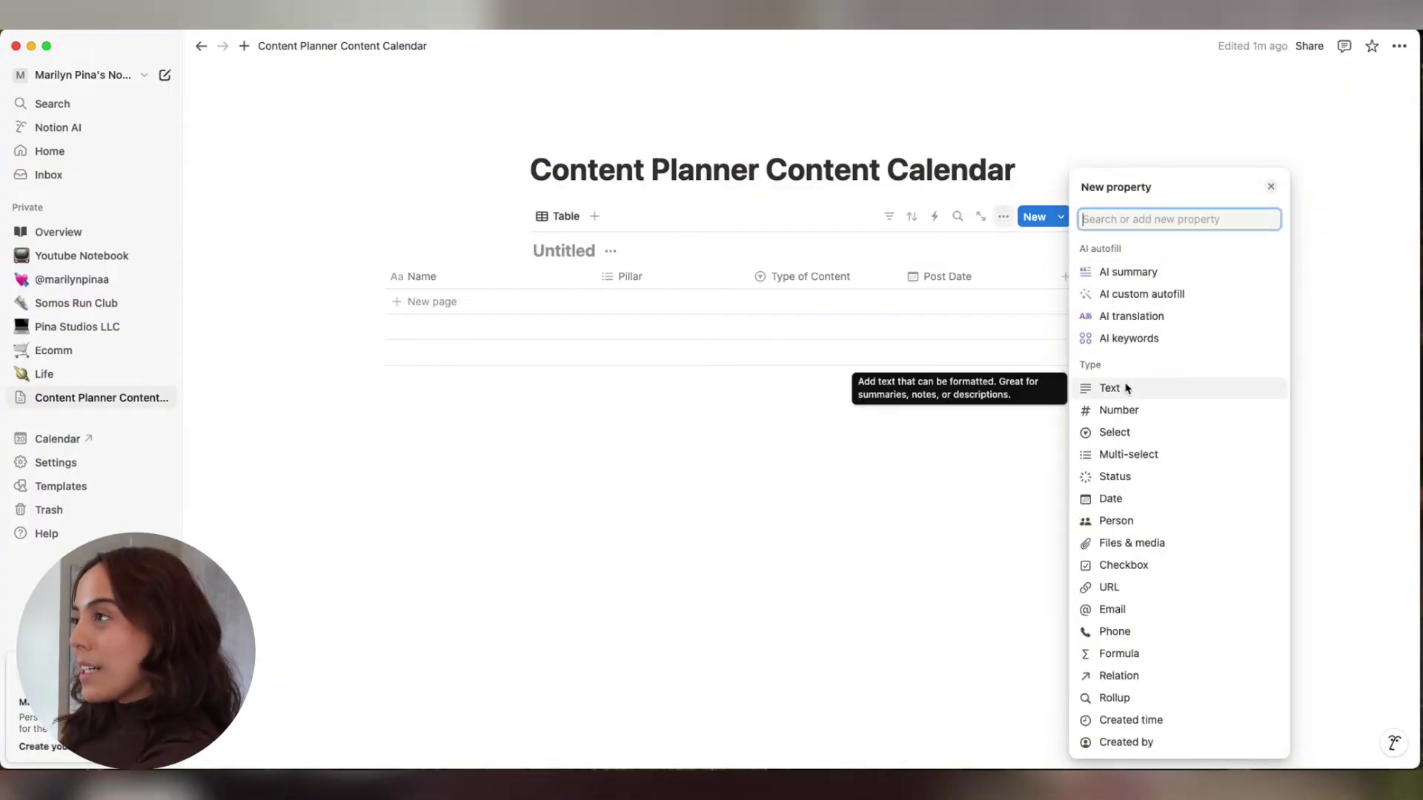
Add a multi-select column named 'Platform'.
left_click(1157, 454)
type("Platform")
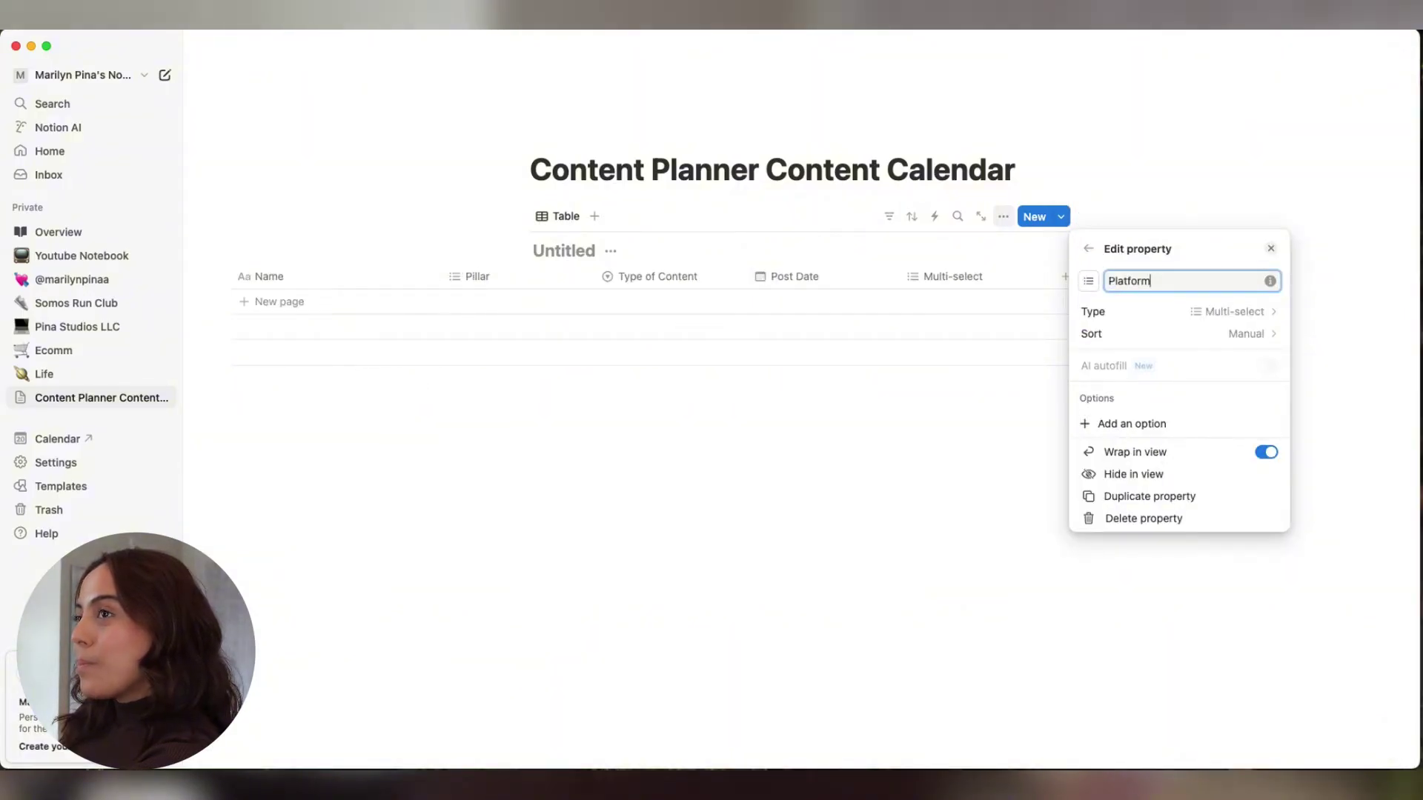
left_click(983, 532)
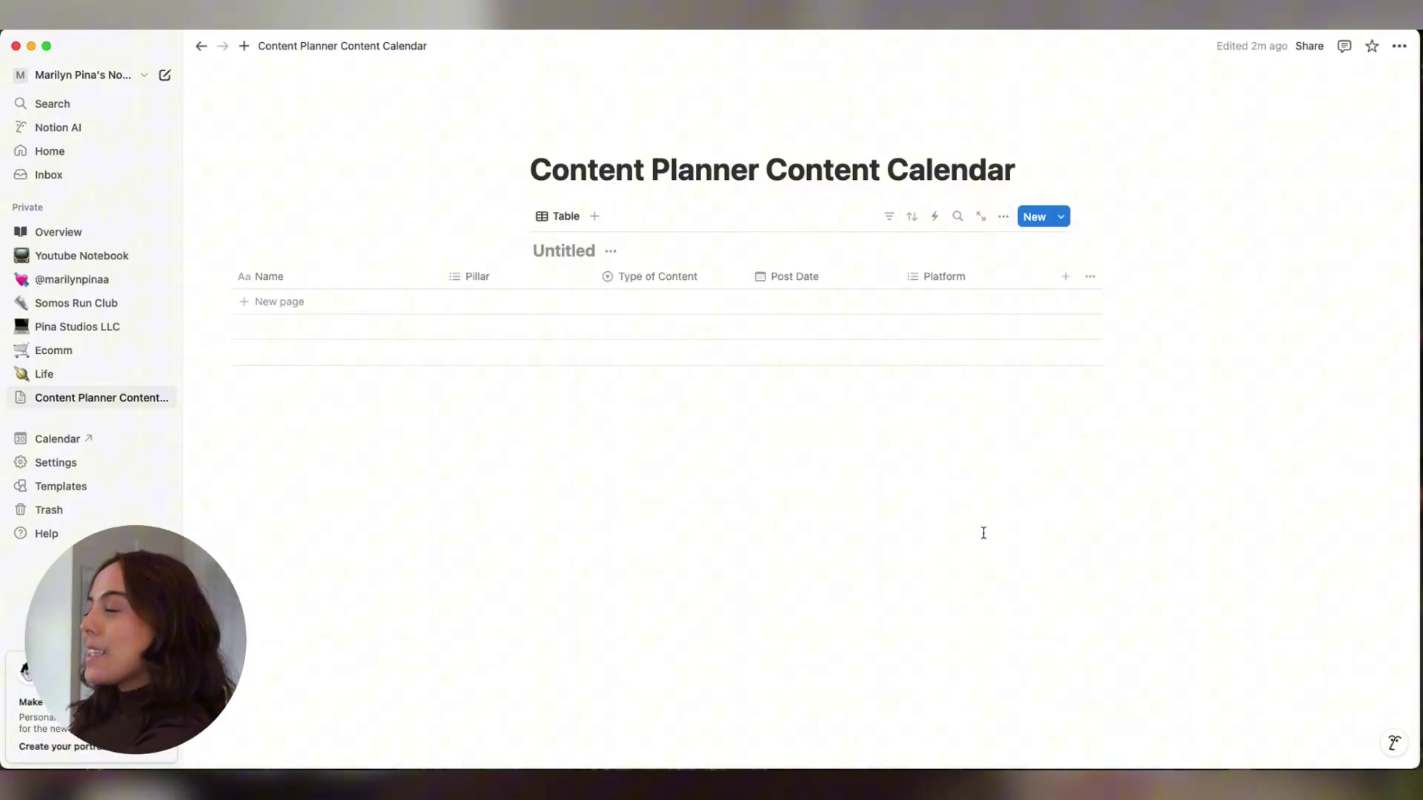
Add an 'Analytics' text column and a 'Status' select column.
left_click(1065, 277)
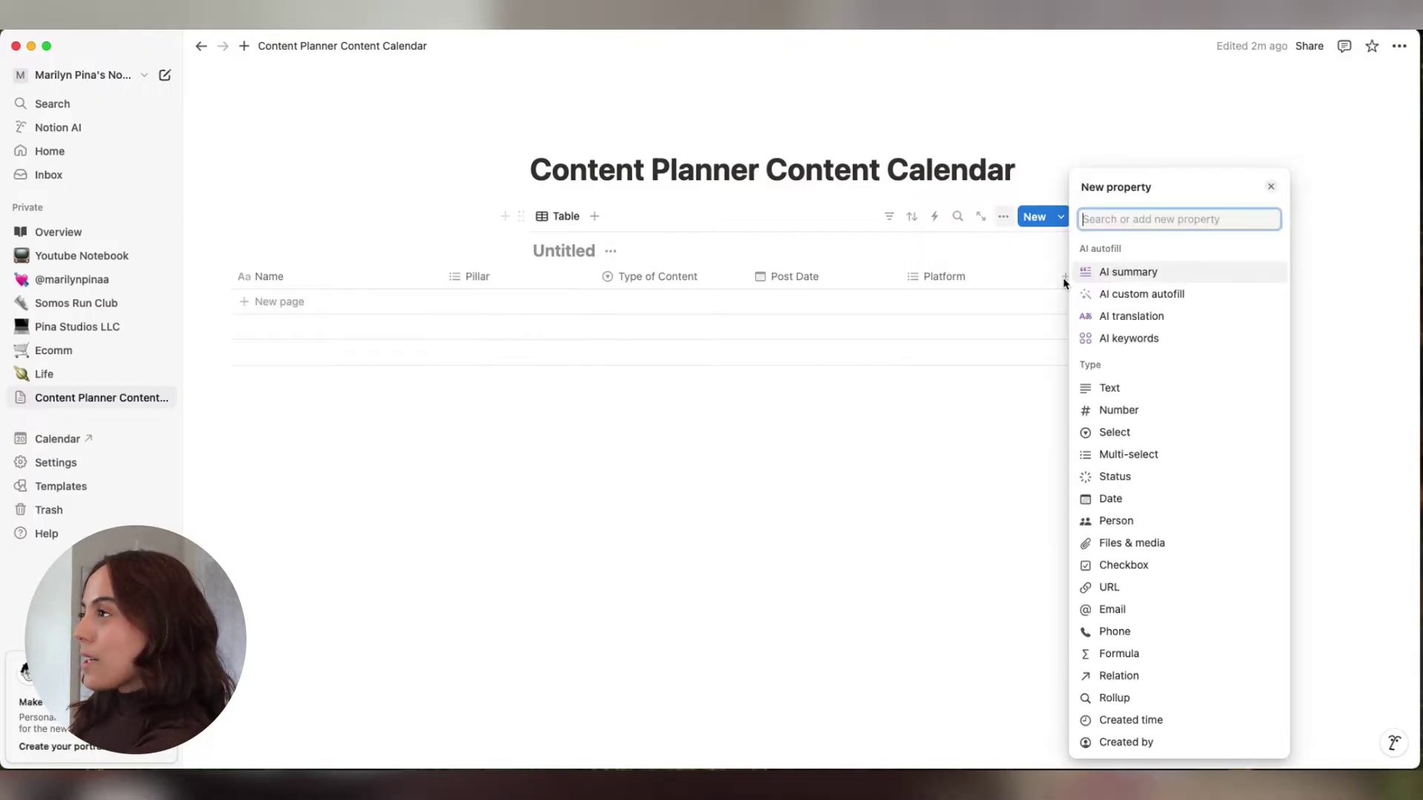
left_click(1170, 385)
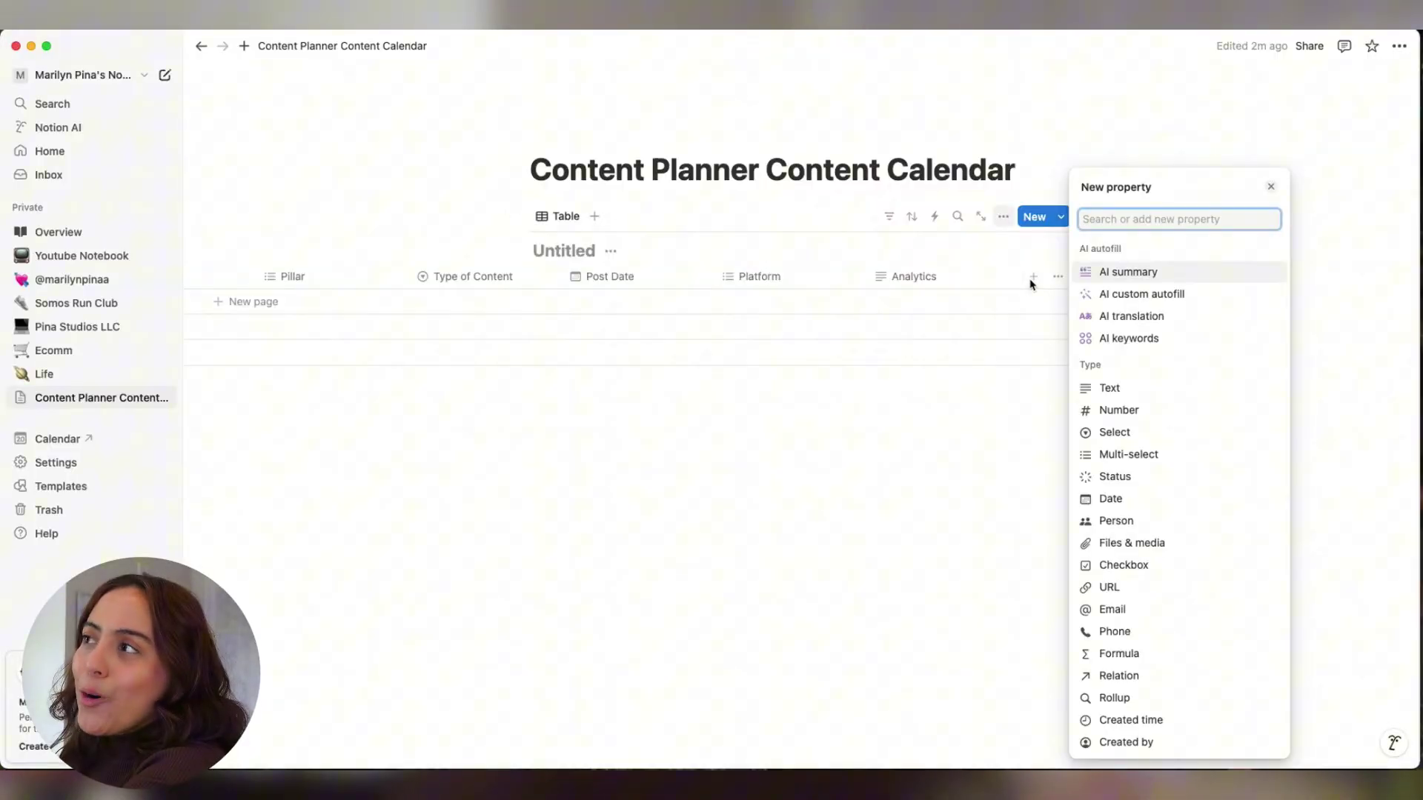
left_click(1141, 437)
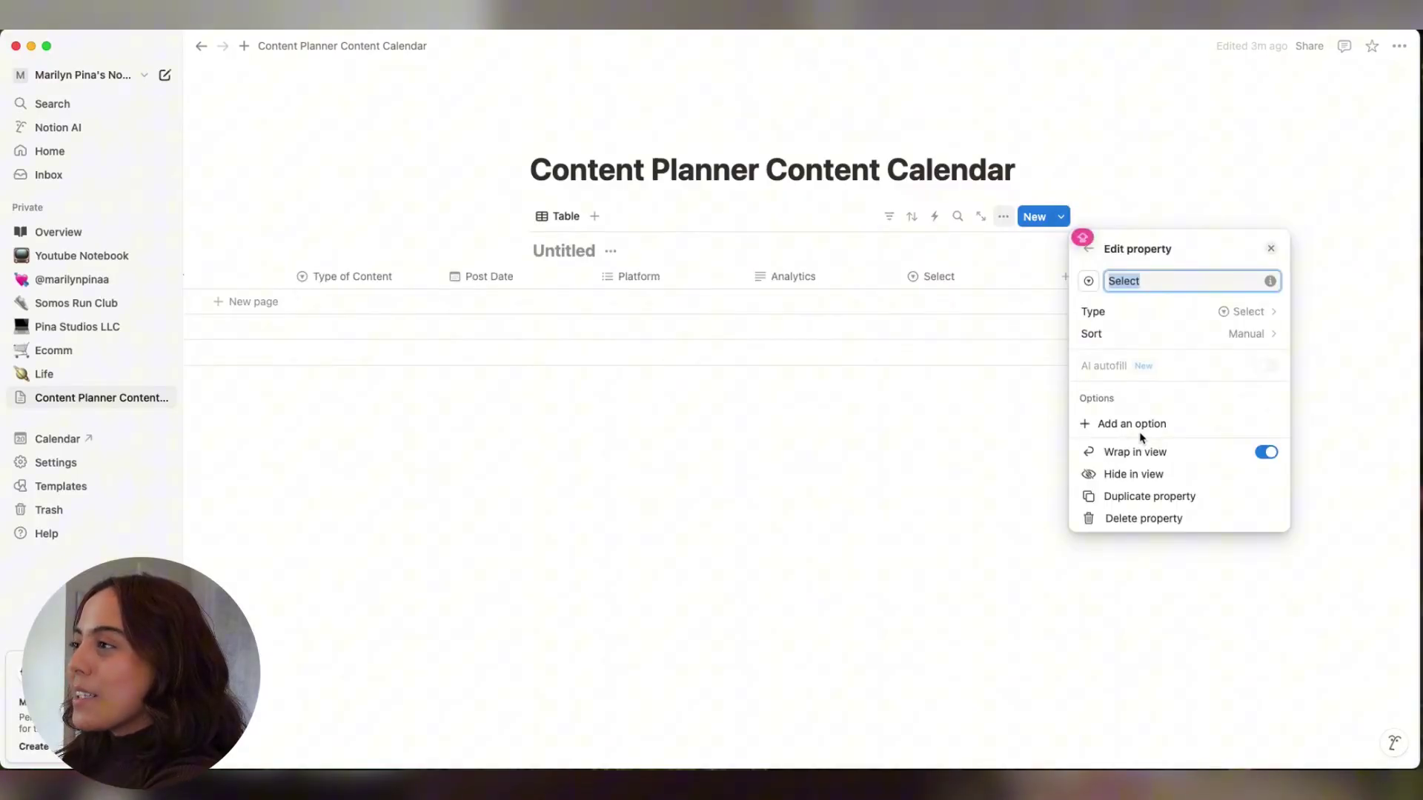
type("Status")
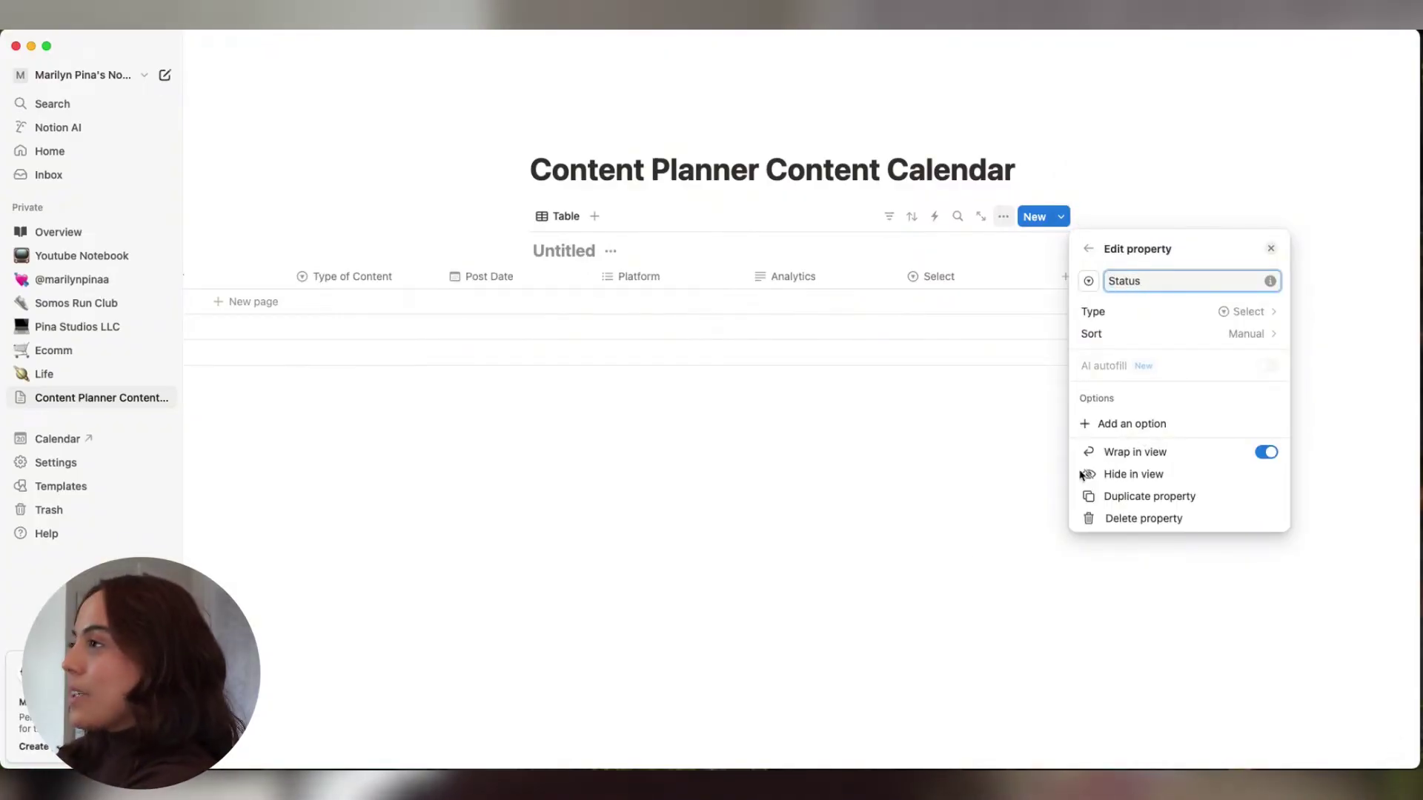
left_click(949, 563)
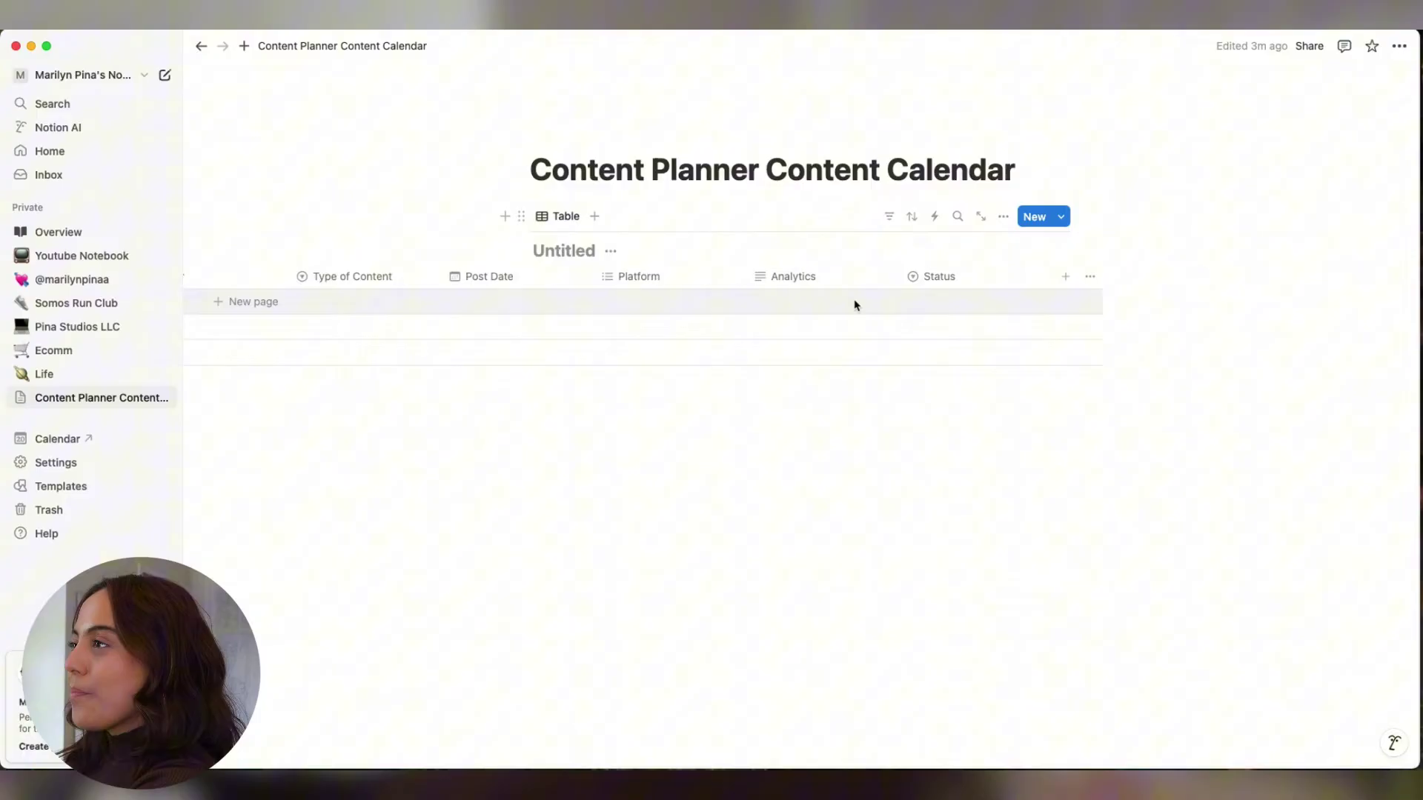
Move Status to the front, place Type of Content after Pillar, and narrow the columns.
scroll(855, 304, "left", 5)
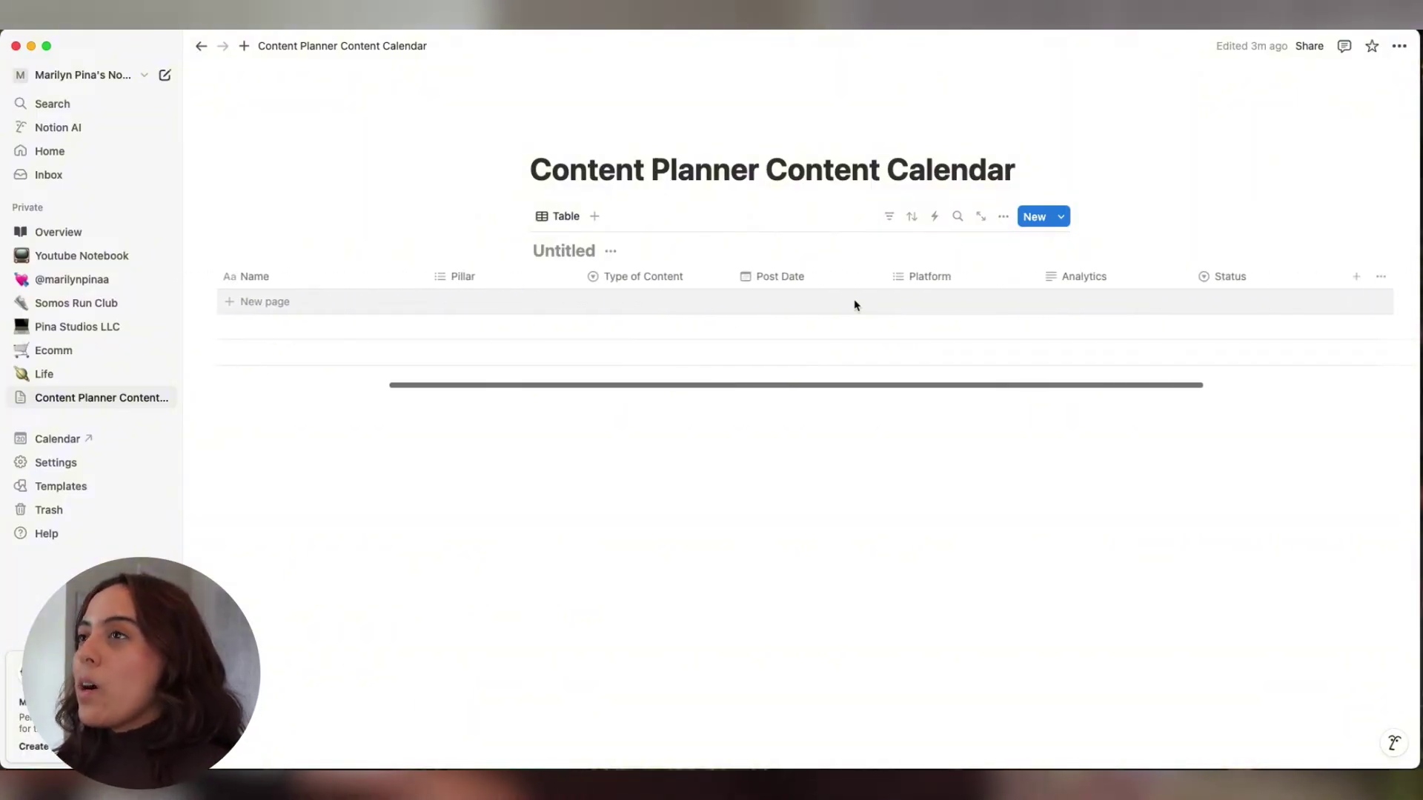
left_click_drag(1260, 276, 548, 330)
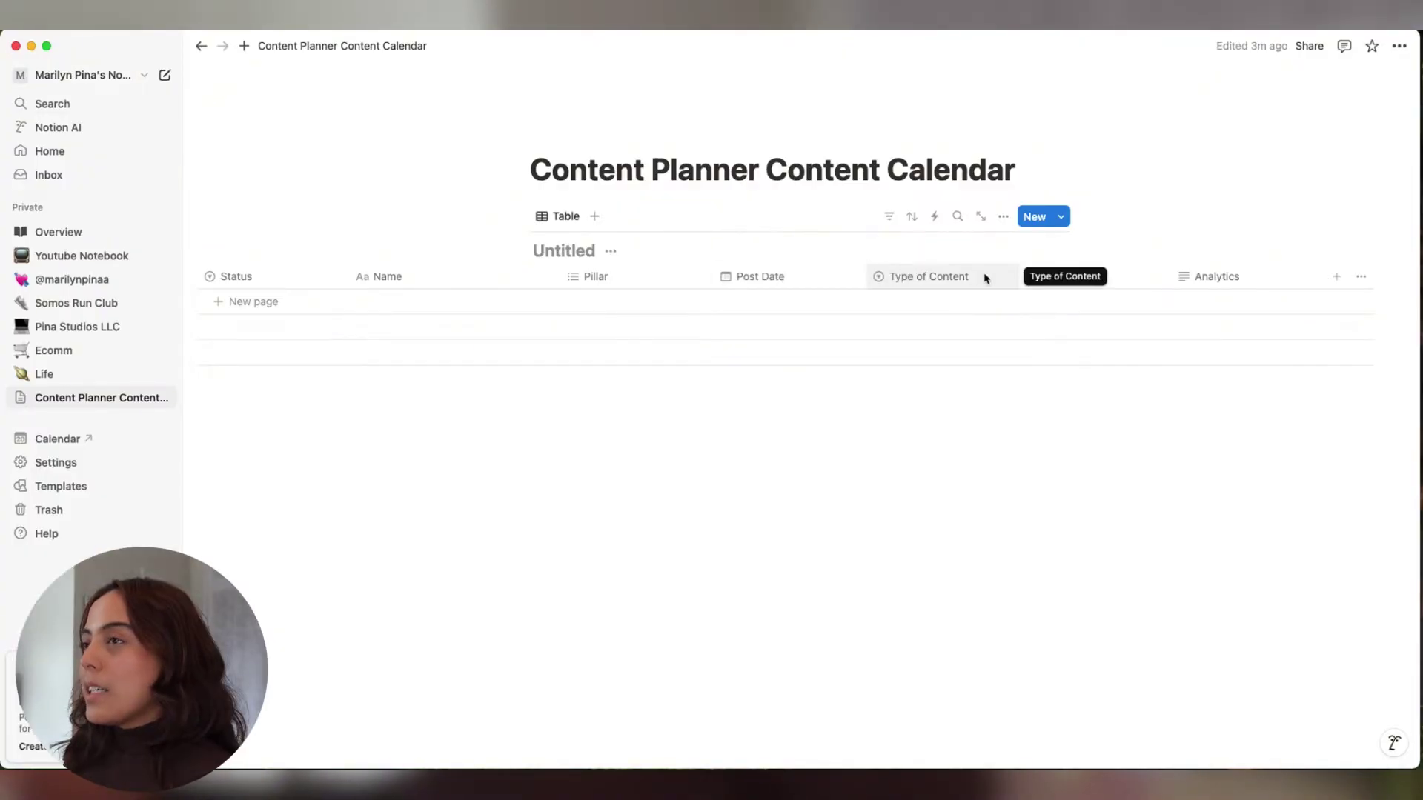
left_click_drag(985, 278, 802, 280)
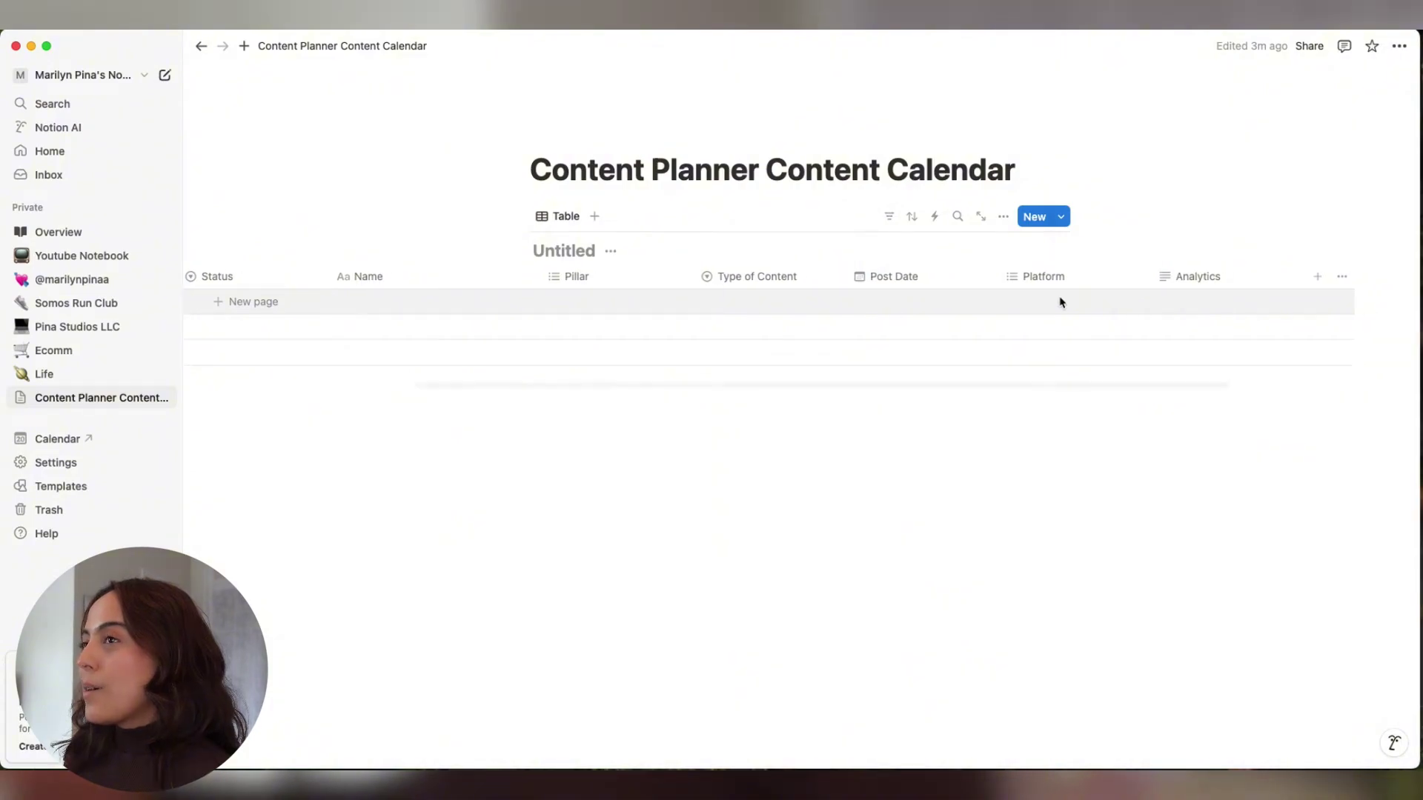
left_click_drag(823, 276, 779, 277)
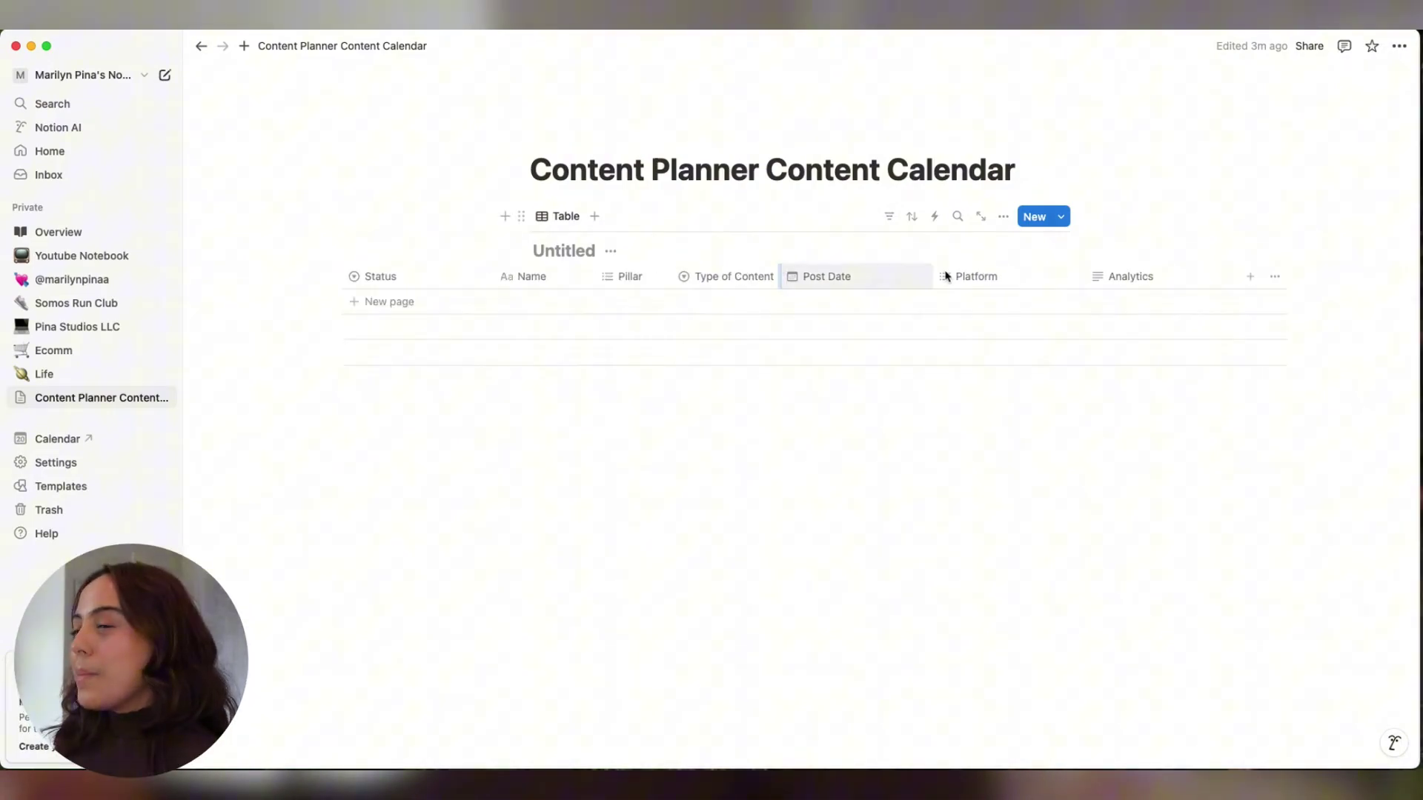
left_click_drag(868, 269, 869, 270)
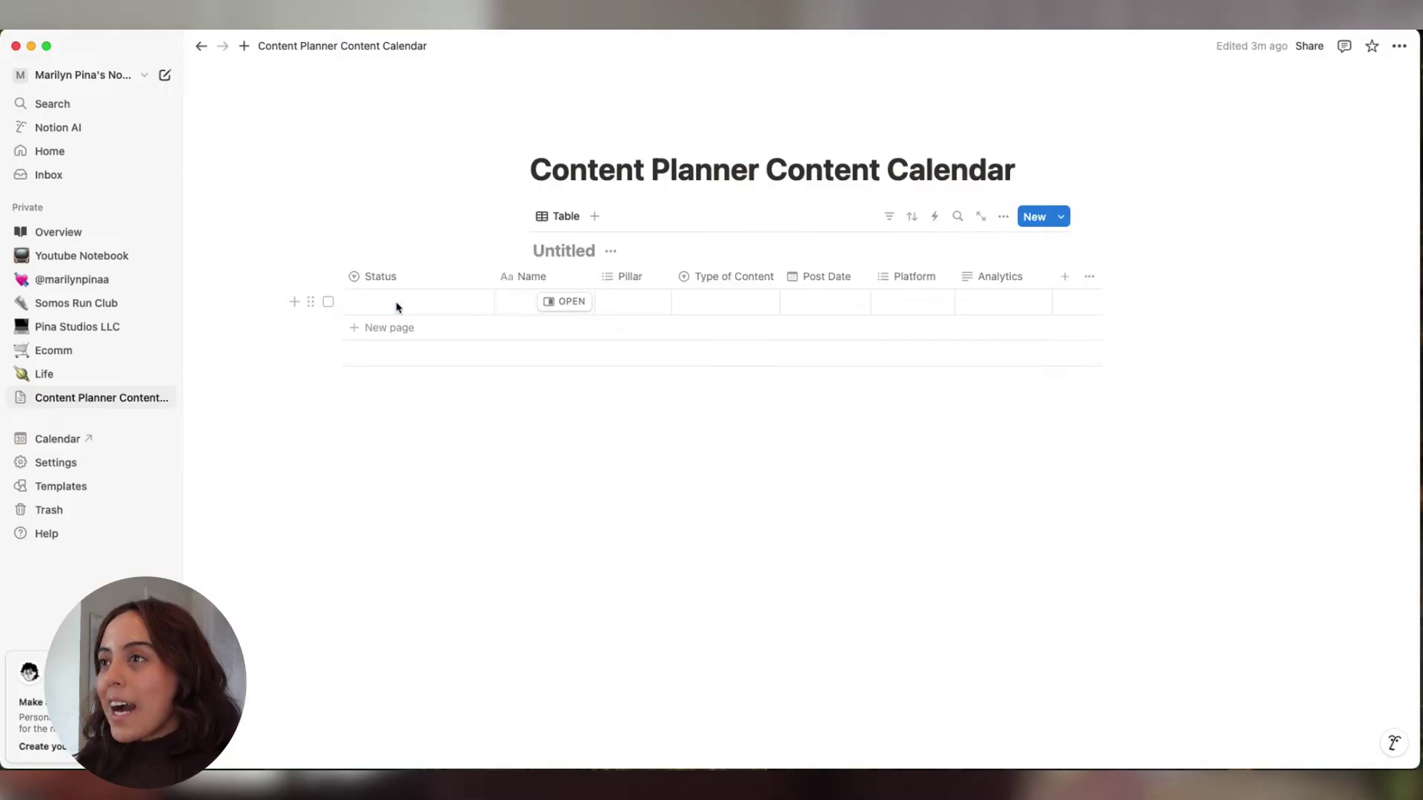
Create Status options Posted, Creation / Idea, Edited and In Drafts from the first row's cell.
left_click(397, 306)
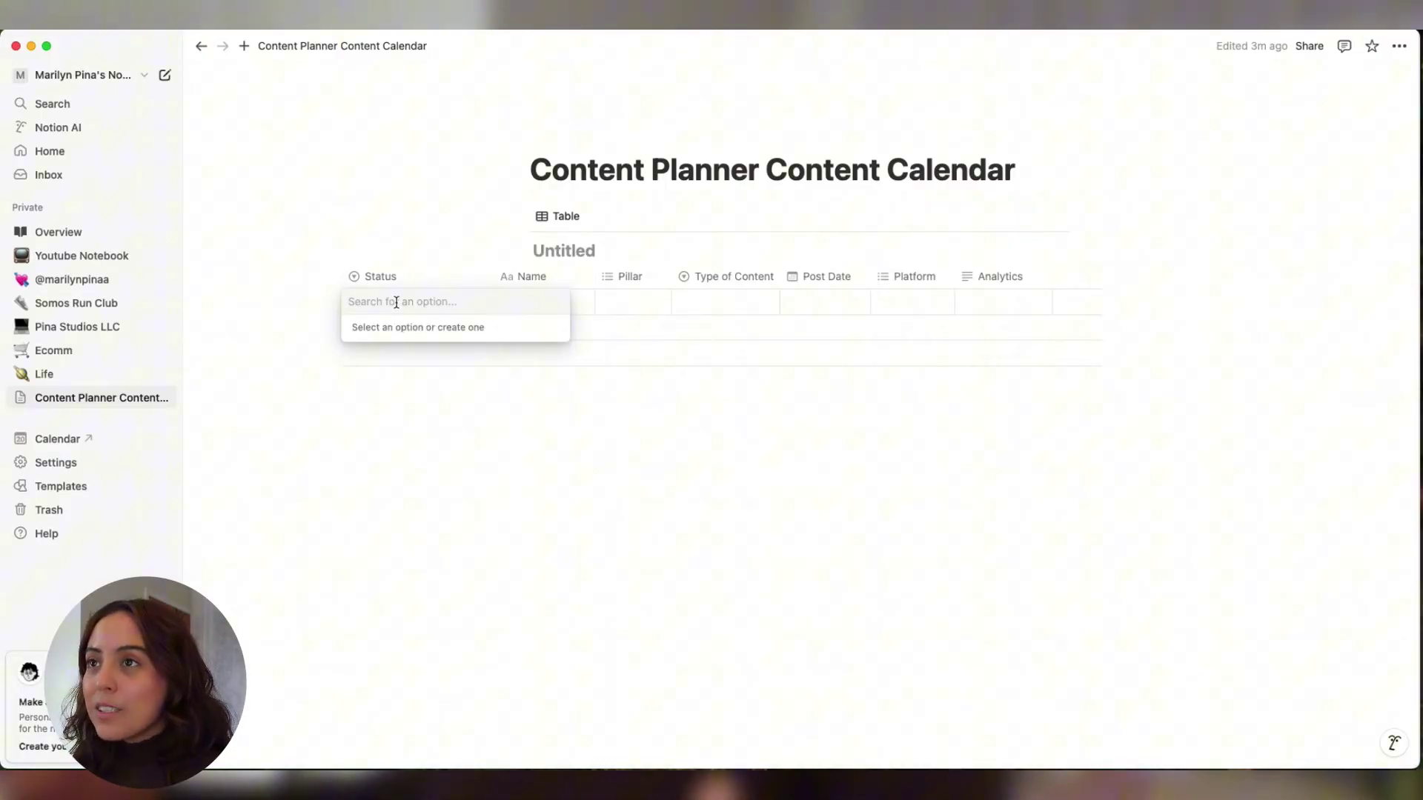
type("Posted")
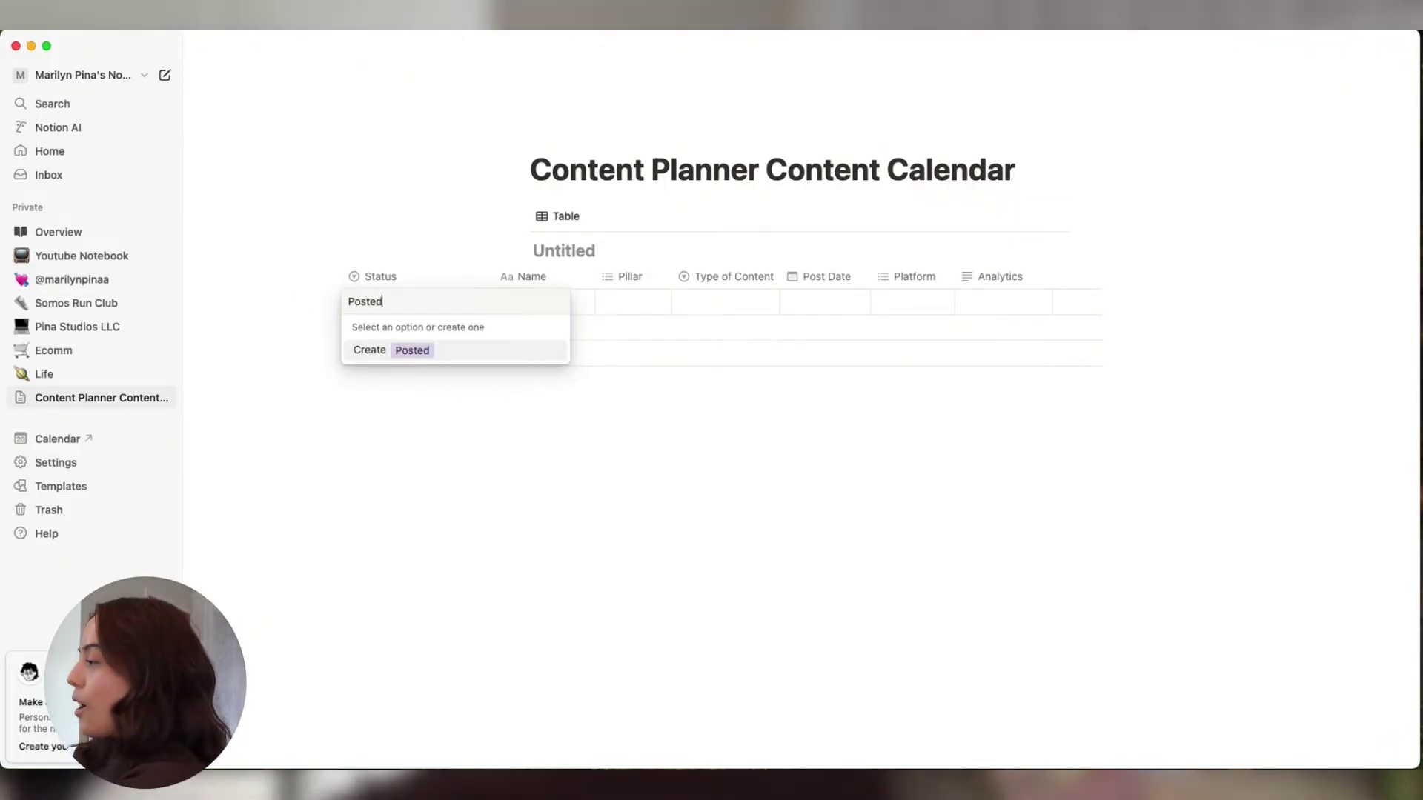
key("Return")
left_click(406, 303)
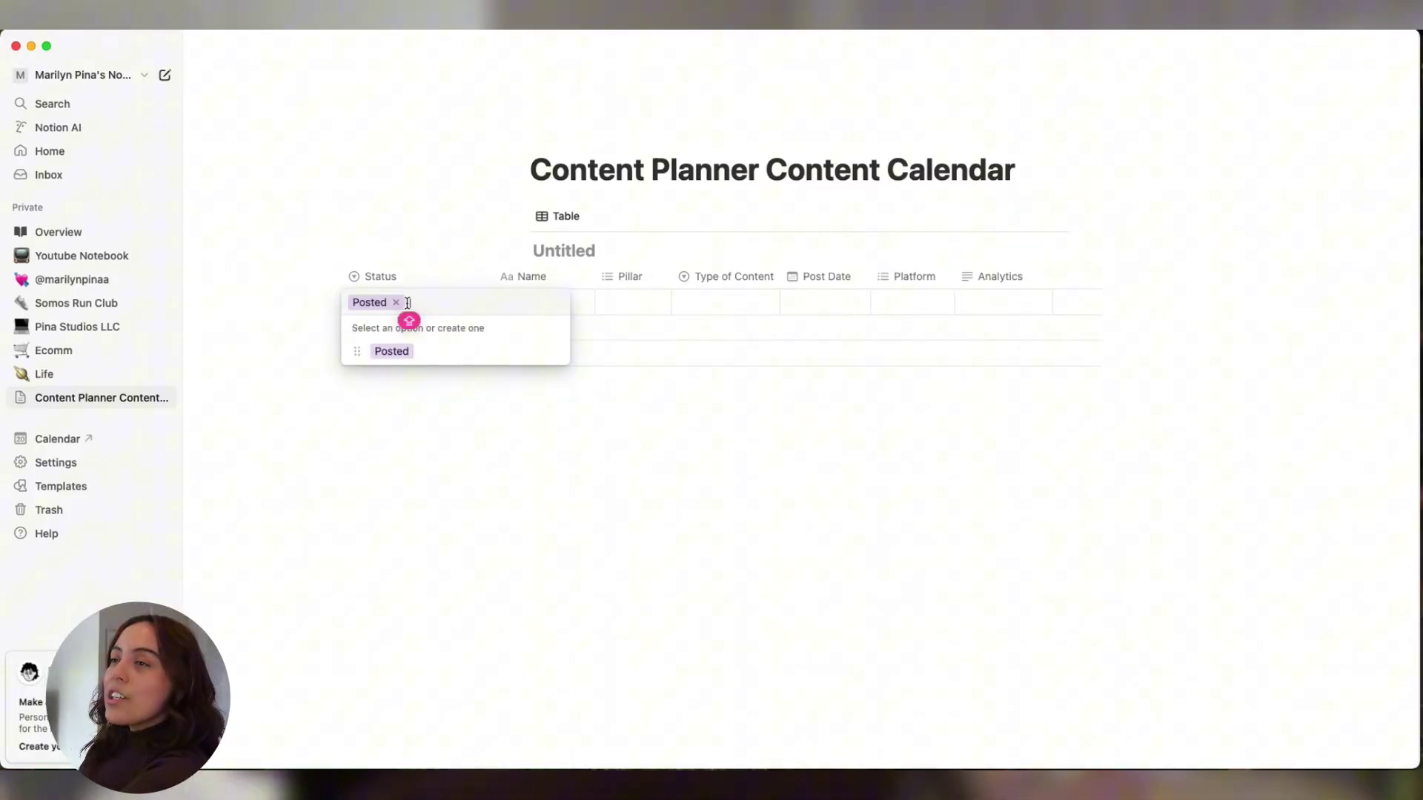
type("Creation")
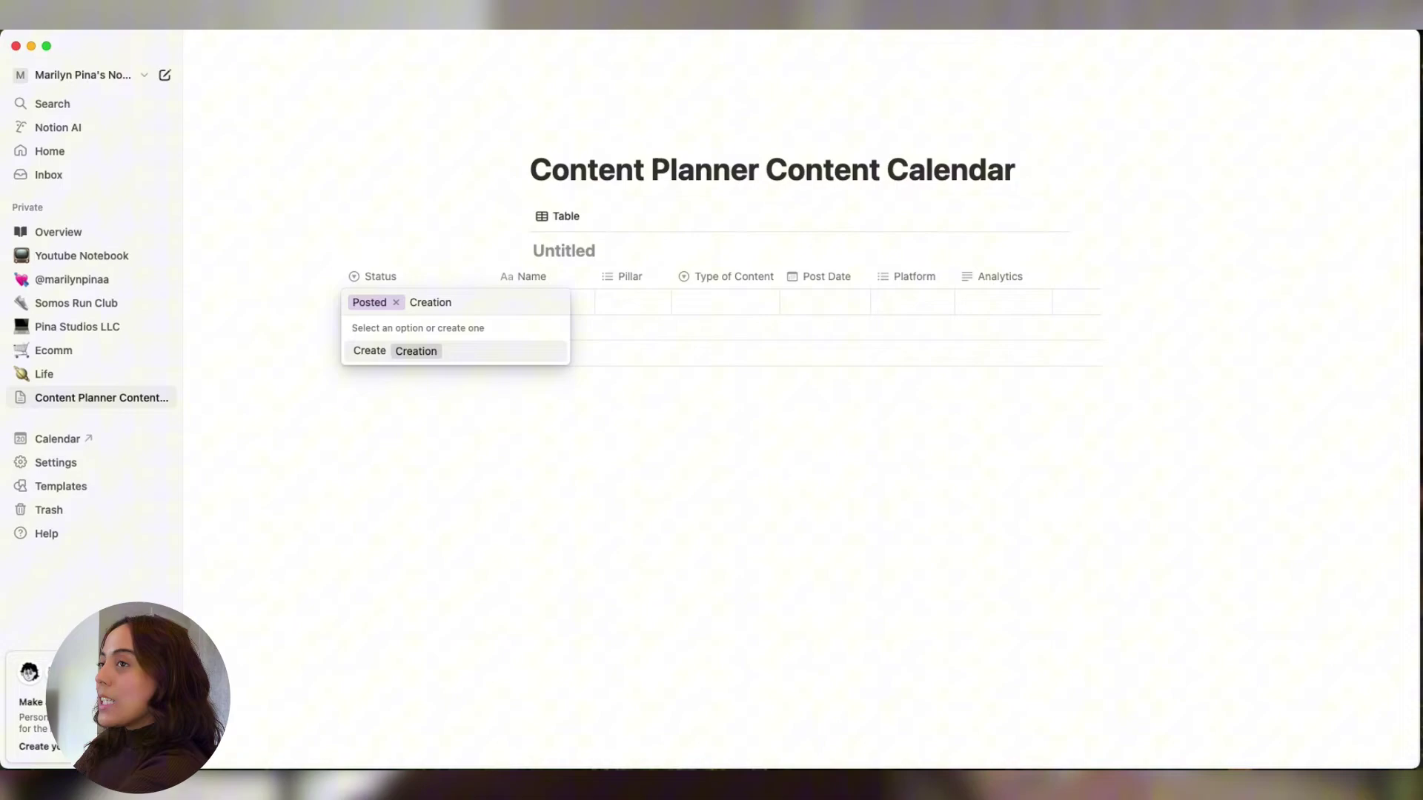
type(" / Idea")
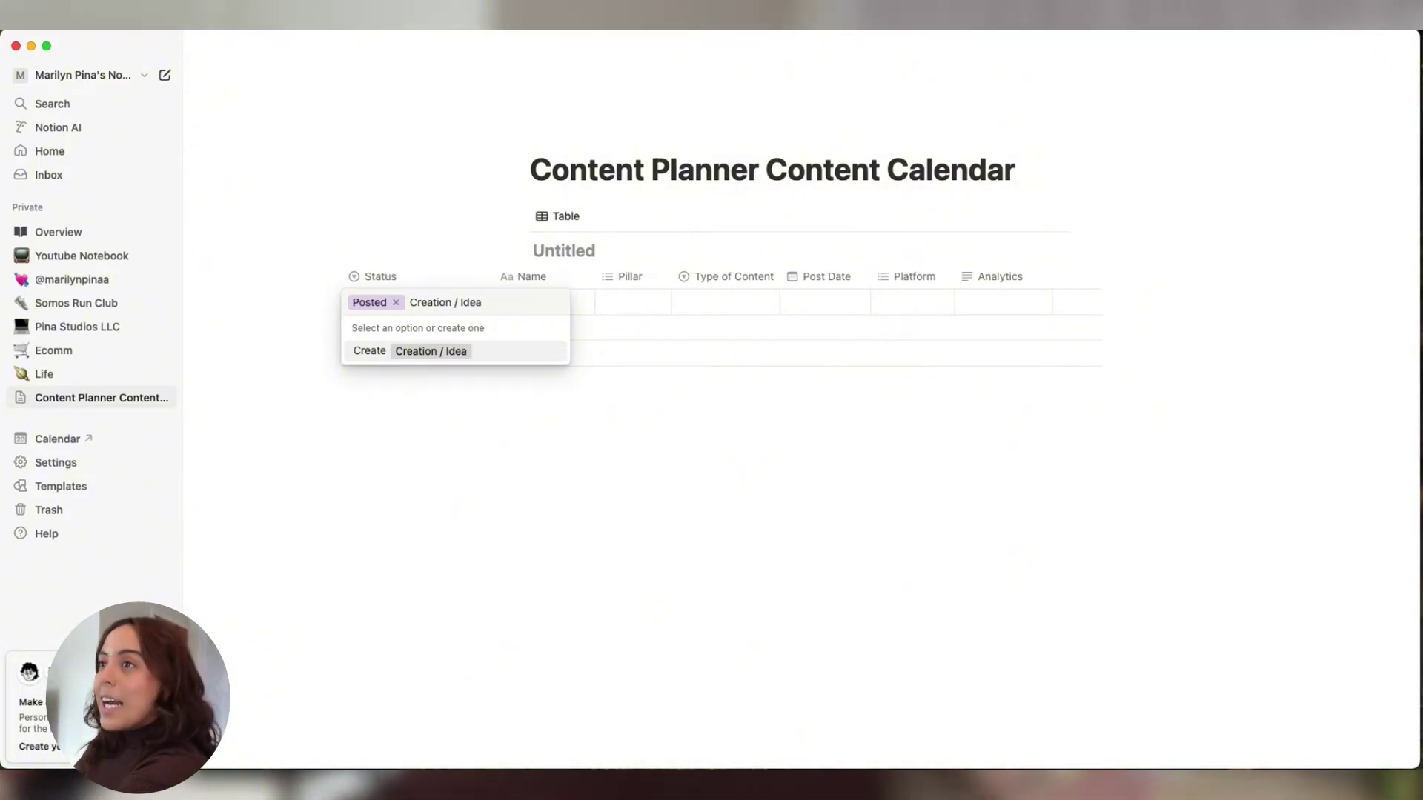
key("Return")
left_click(430, 305)
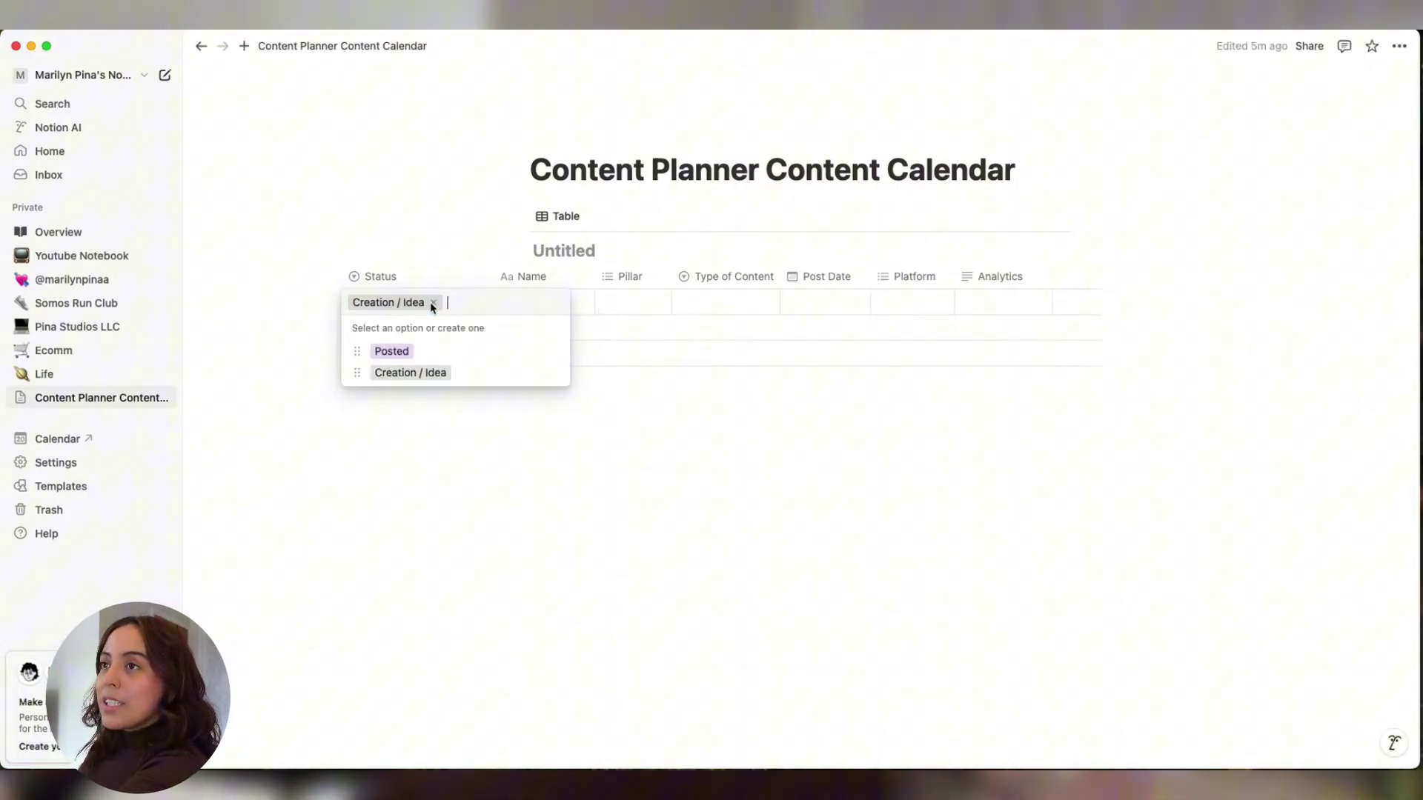
type("Ed")
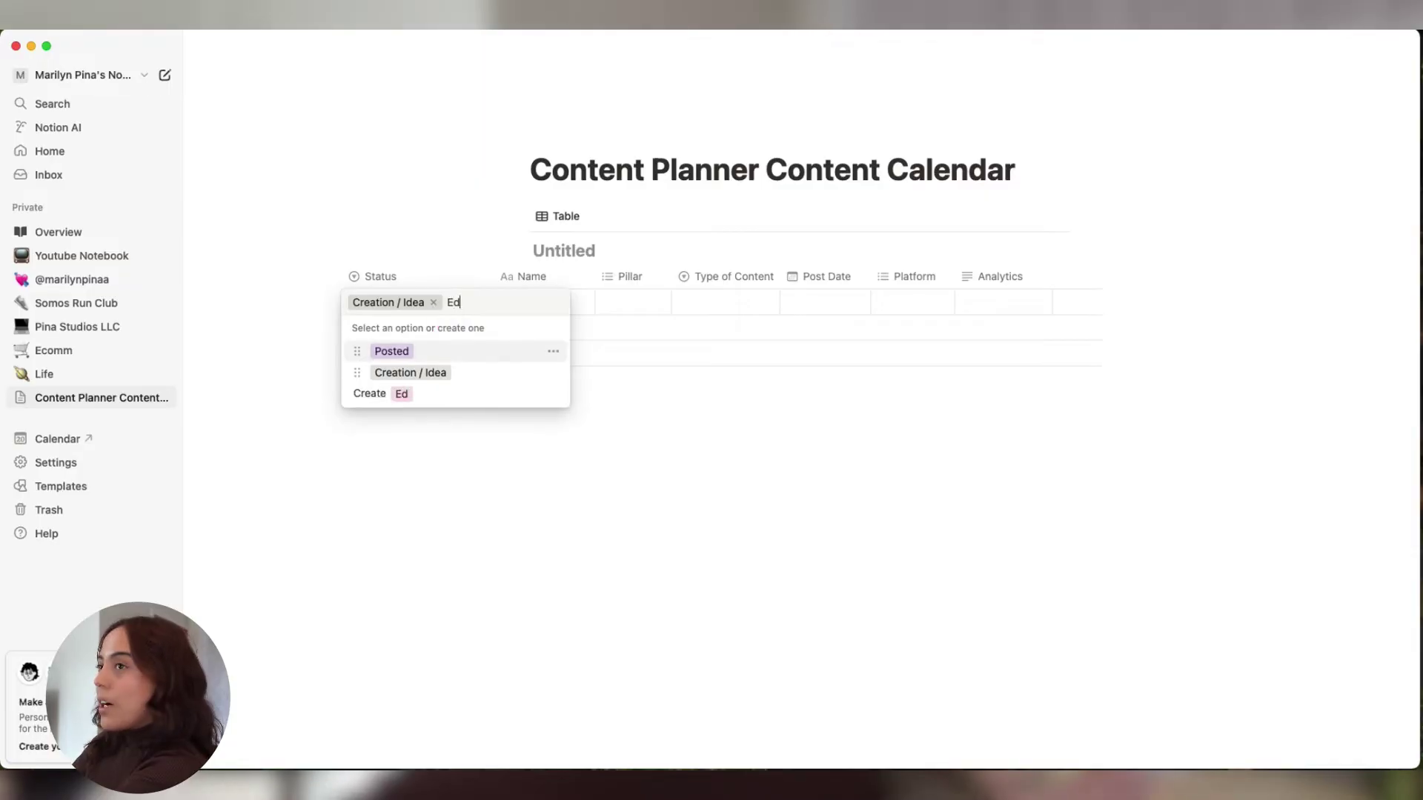
type("ite")
key("Return")
type("In D")
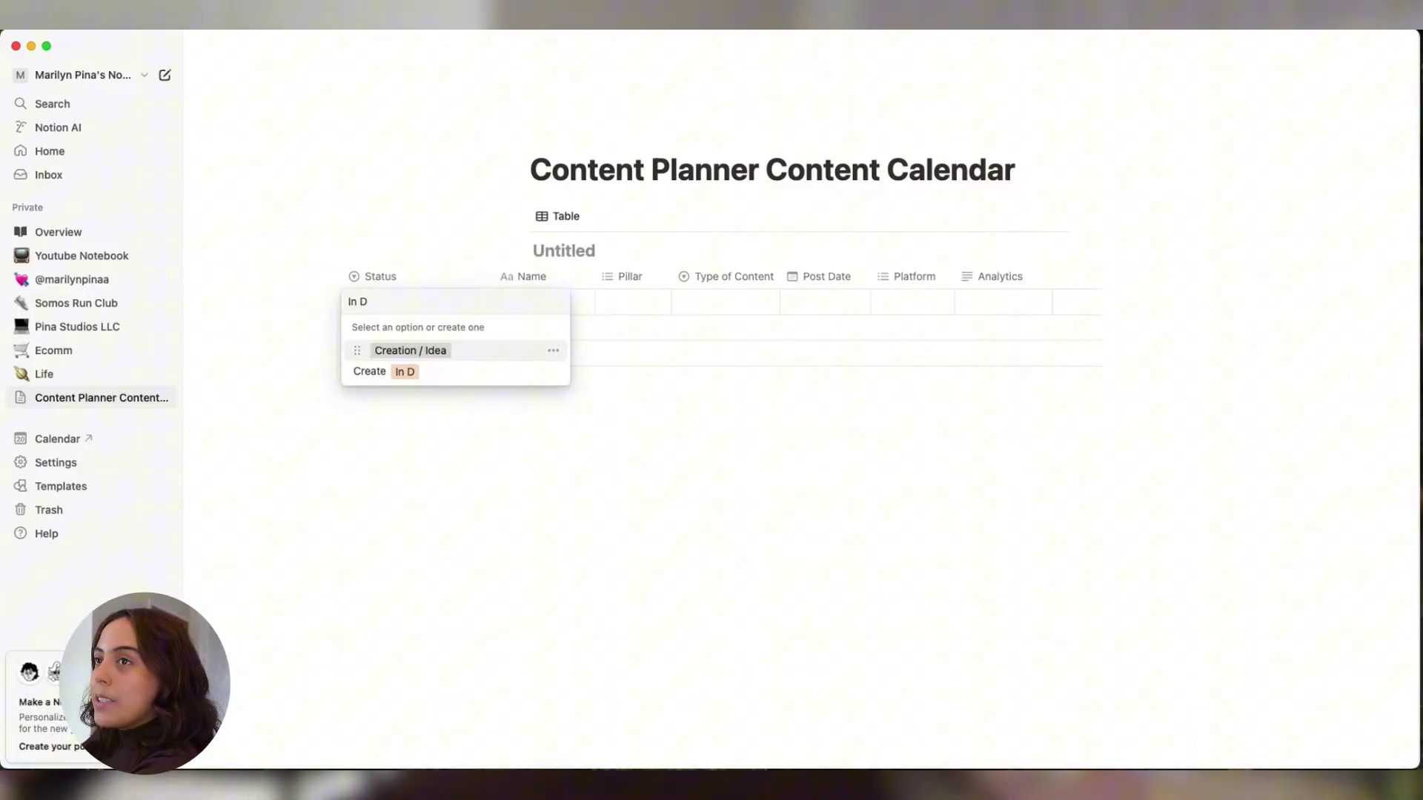
type("rafts")
key("Return")
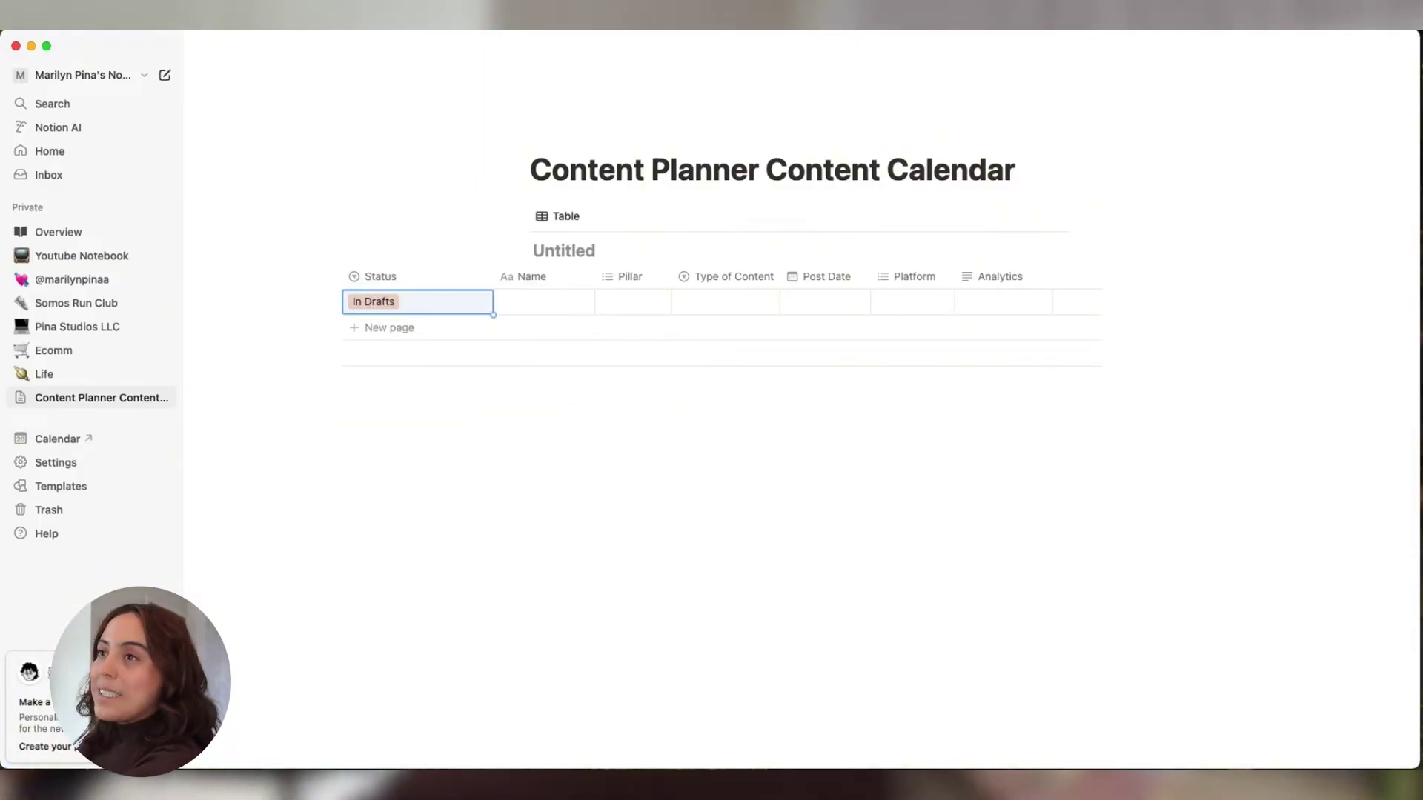
left_click(433, 303)
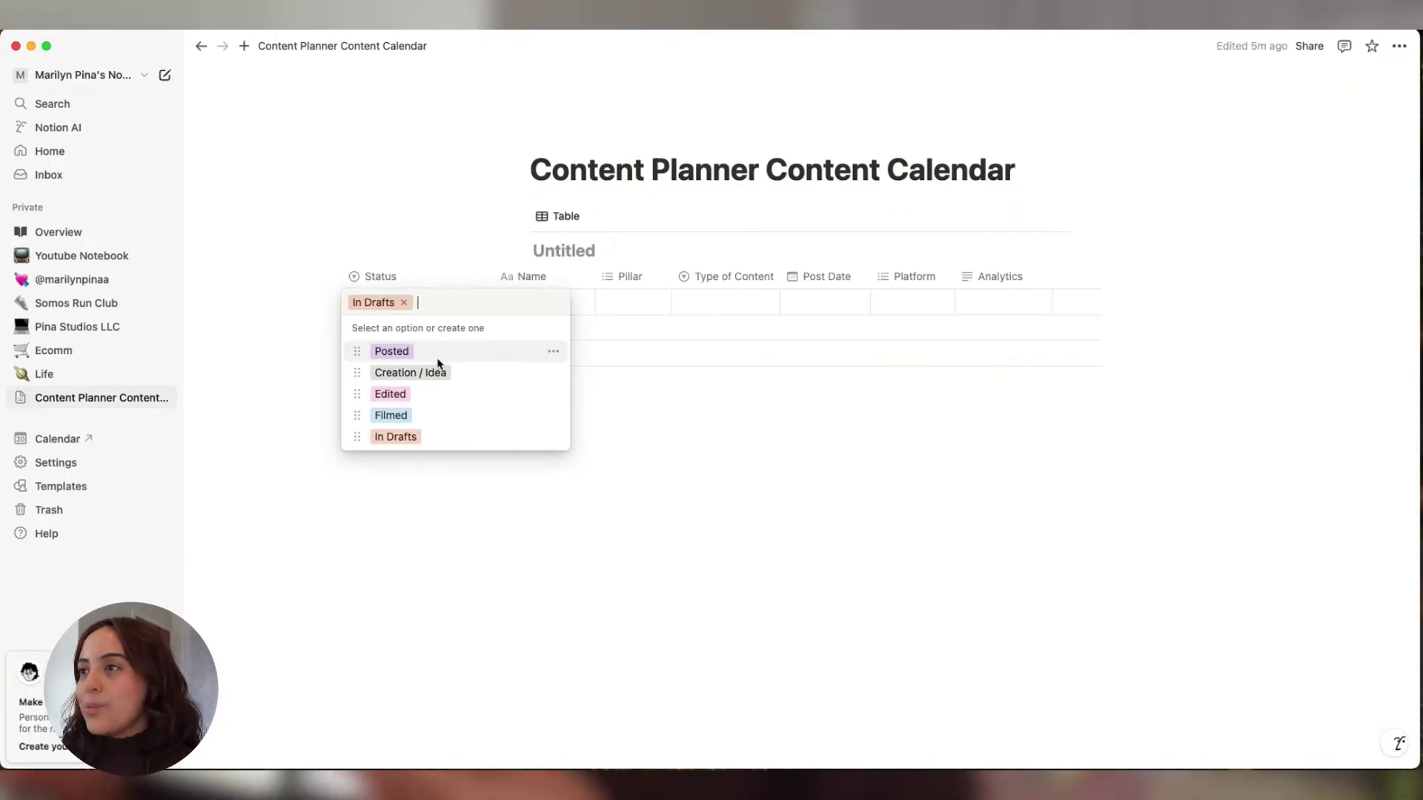
Review the Posted option and colour the Creation / Idea status option yellow.
left_click(403, 302)
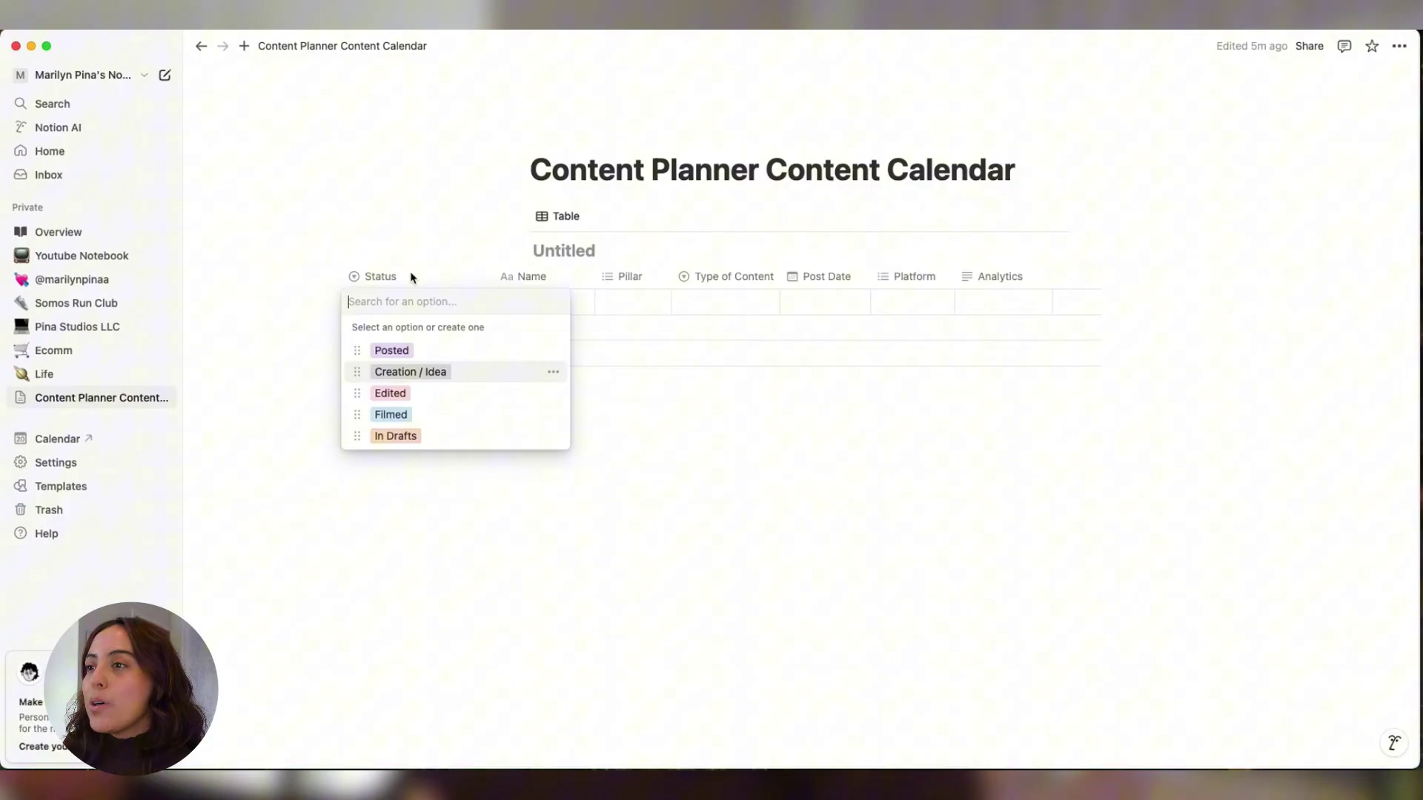
left_click(553, 351)
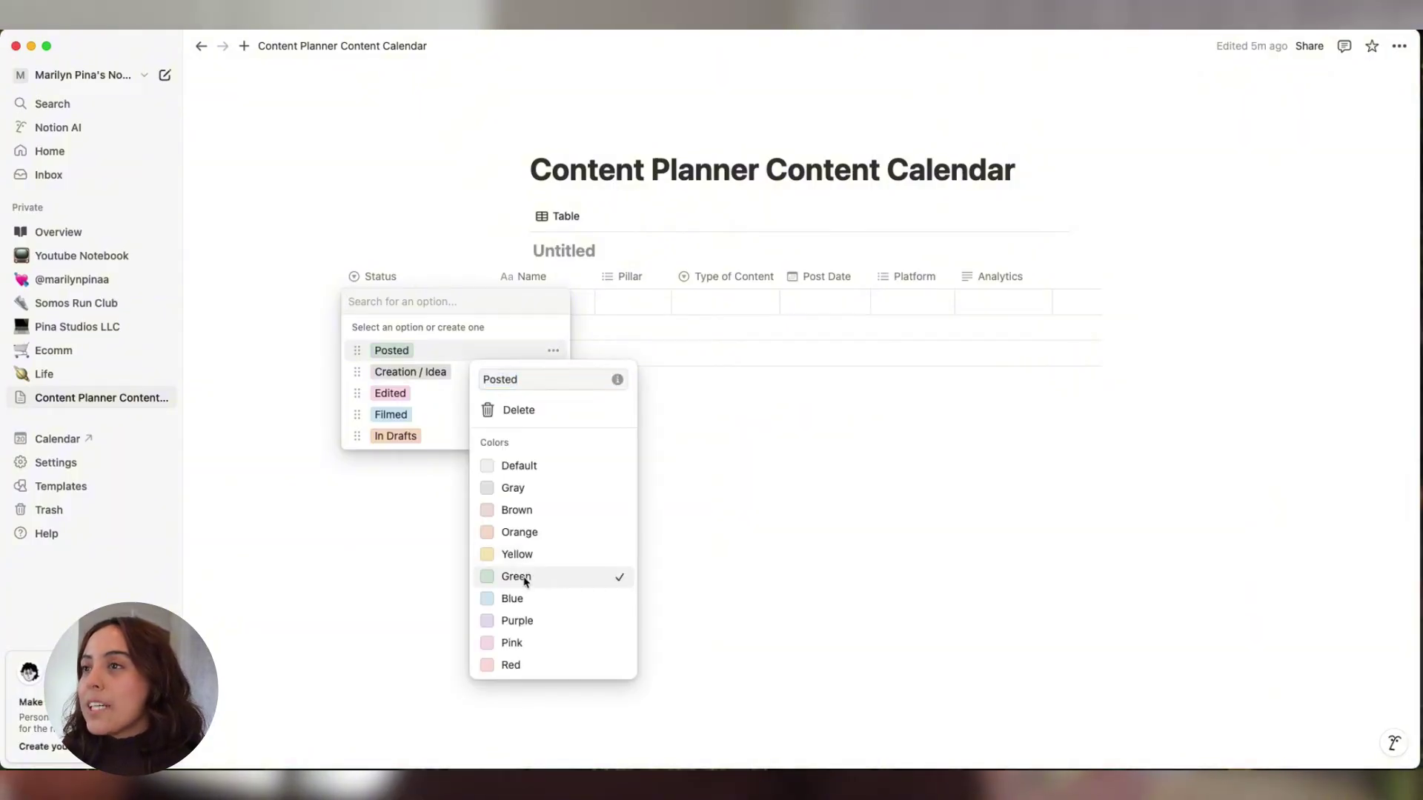
left_click(457, 378)
left_click(467, 375)
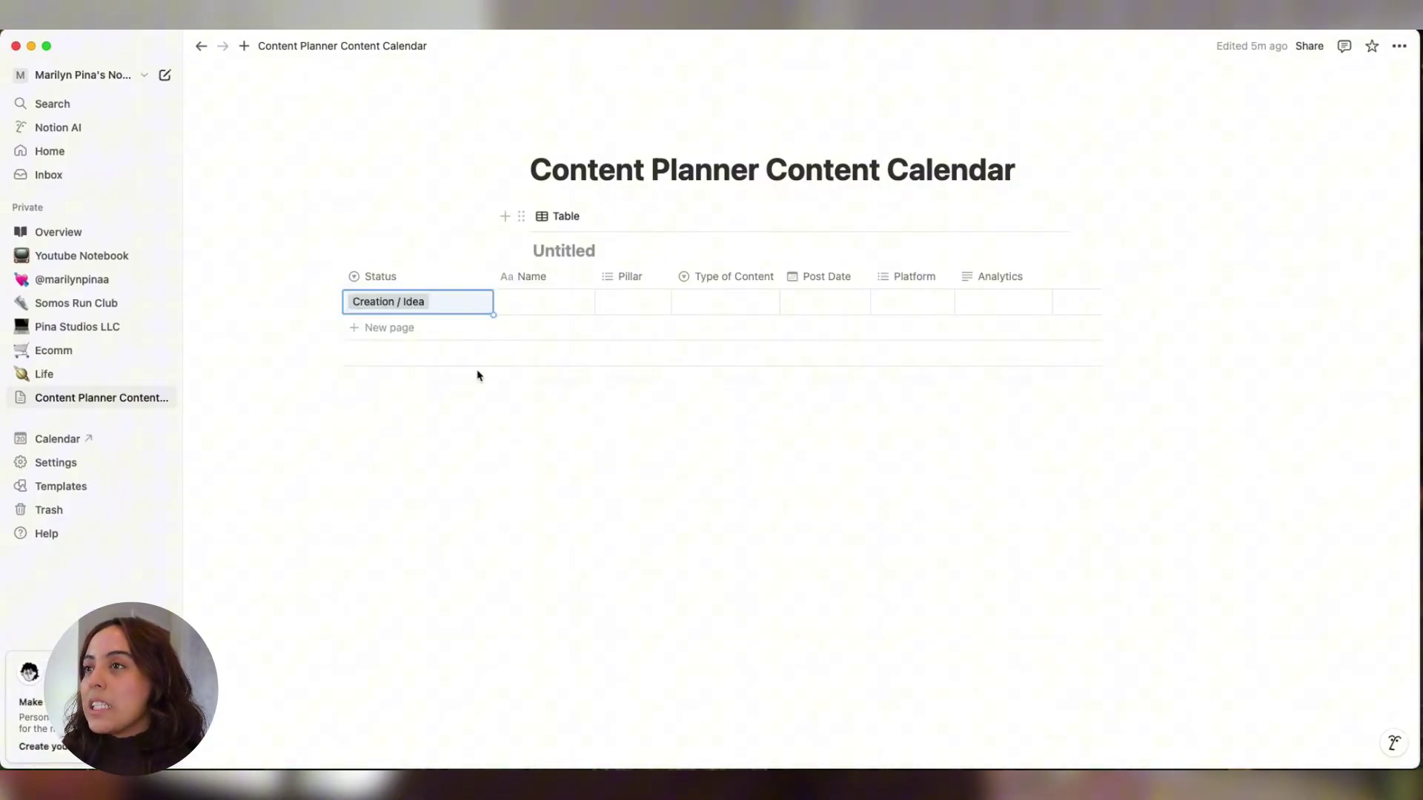
left_click(438, 296)
left_click(553, 374)
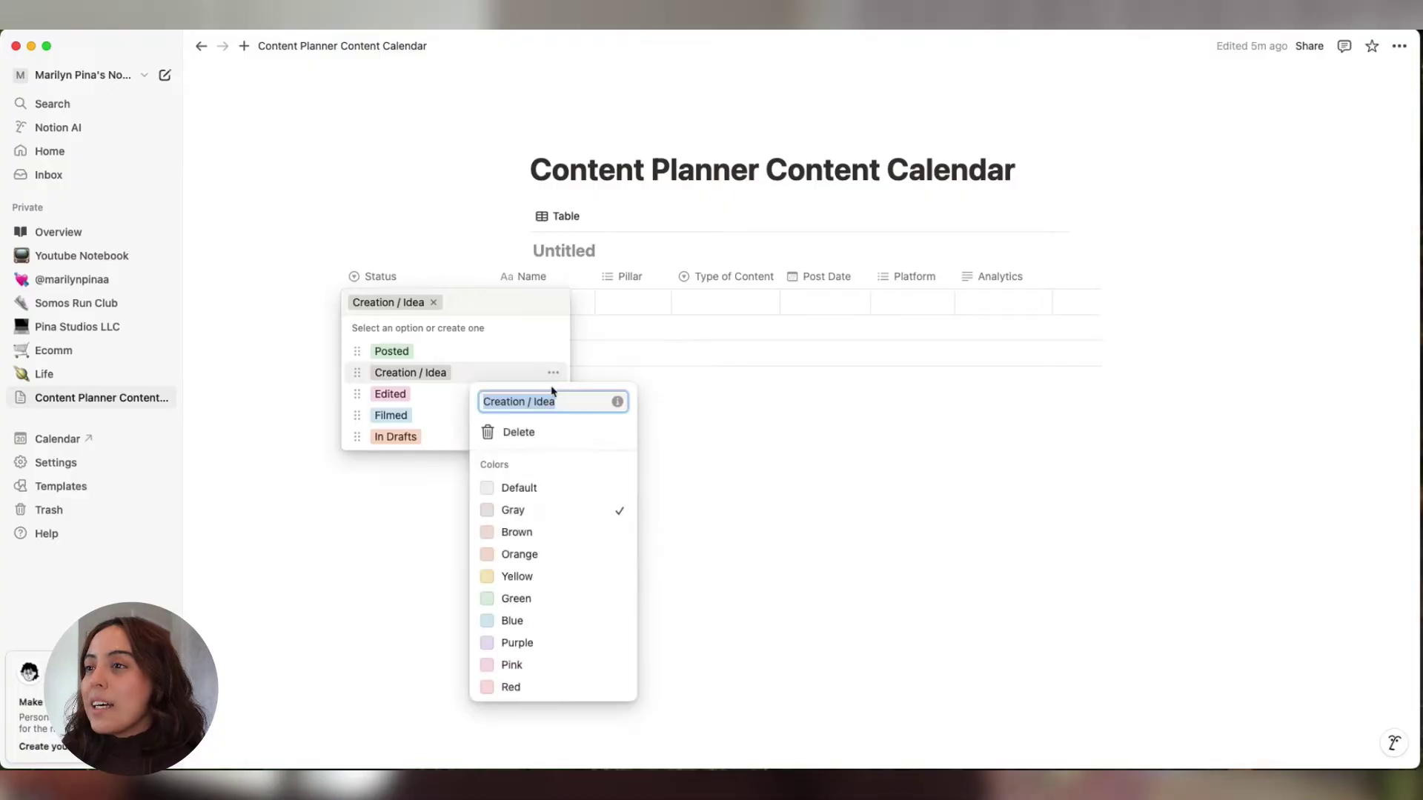
left_click(540, 577)
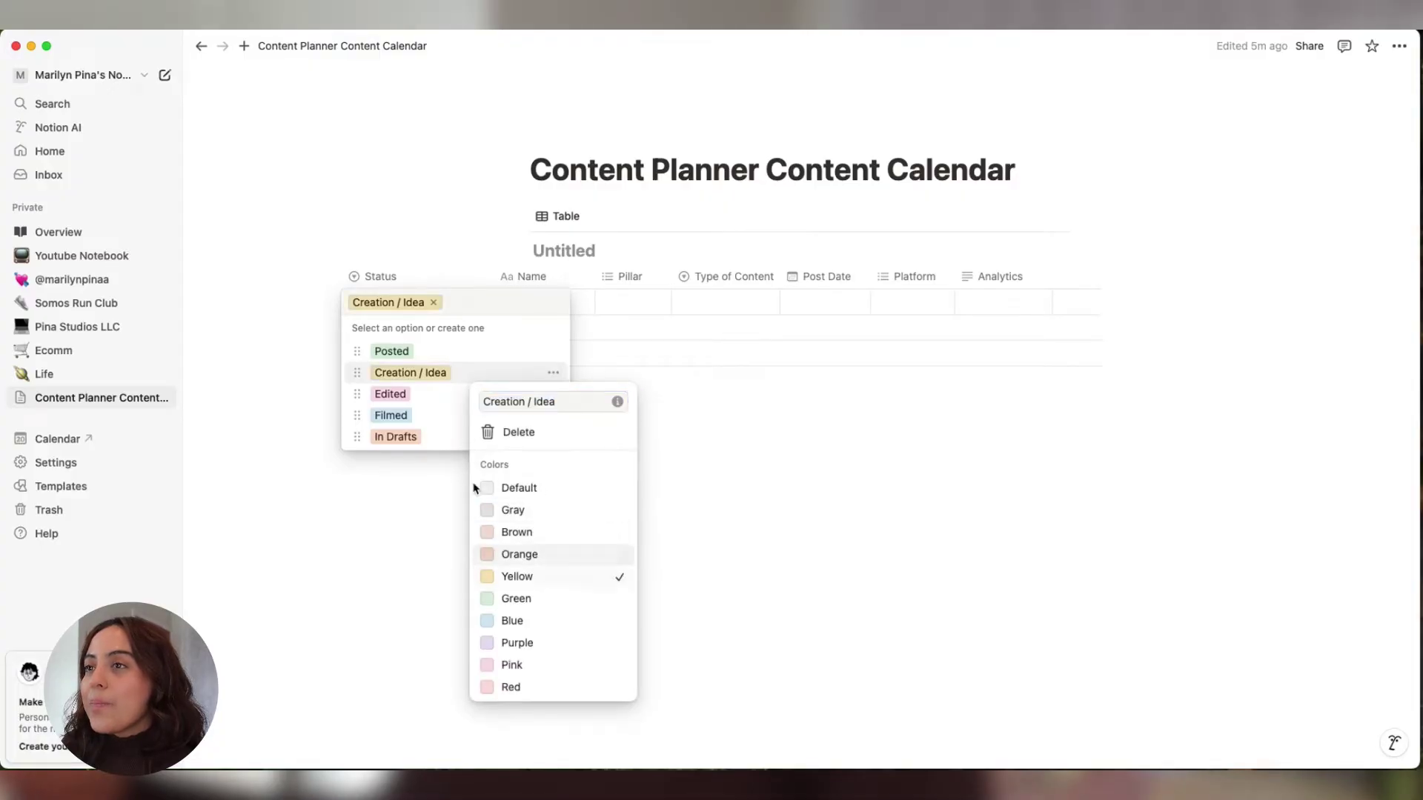
left_click(435, 403)
left_click(437, 395)
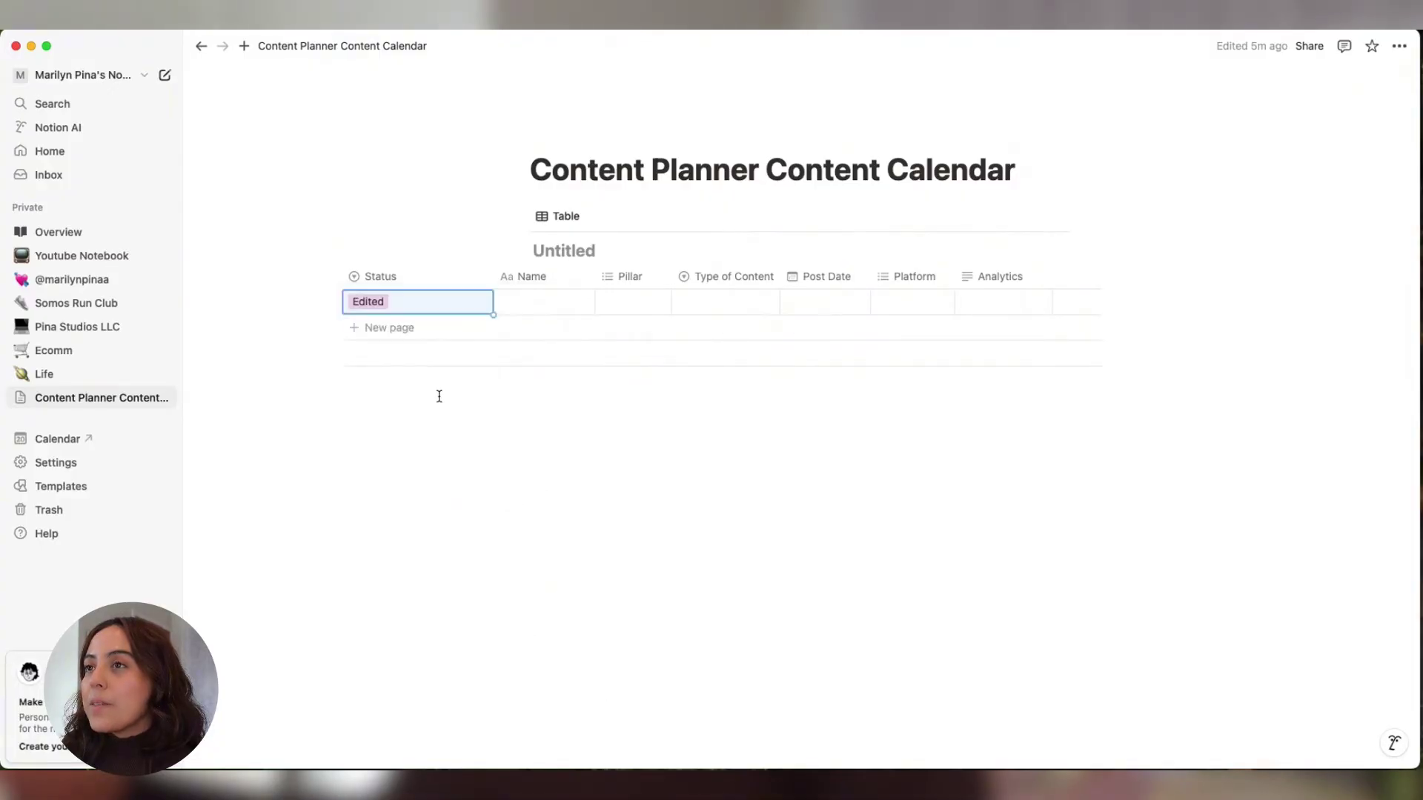
Make the Edited status option orange and check the Filmed option's settings.
left_click(437, 304)
left_click(553, 396)
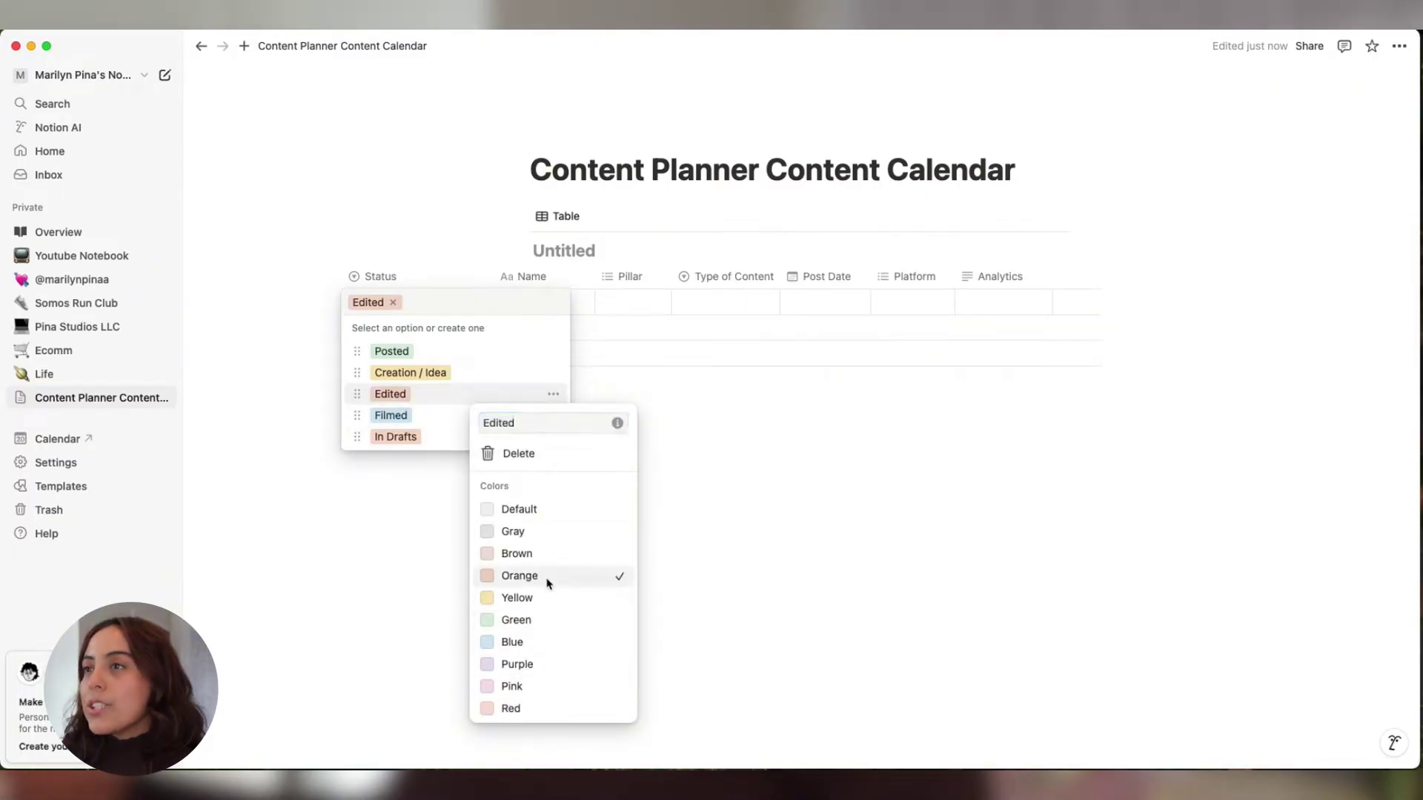
left_click(450, 317)
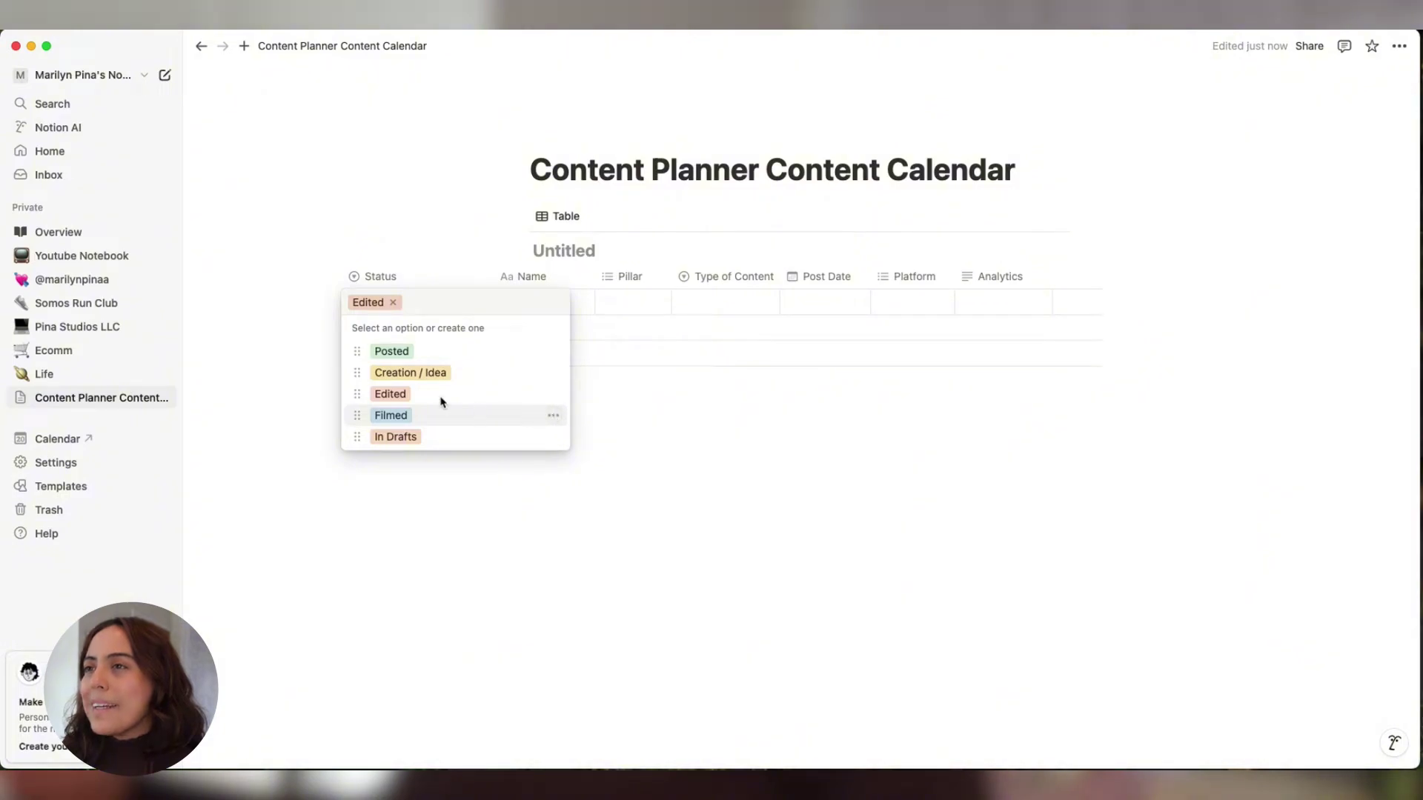
left_click(554, 415)
left_click(433, 452)
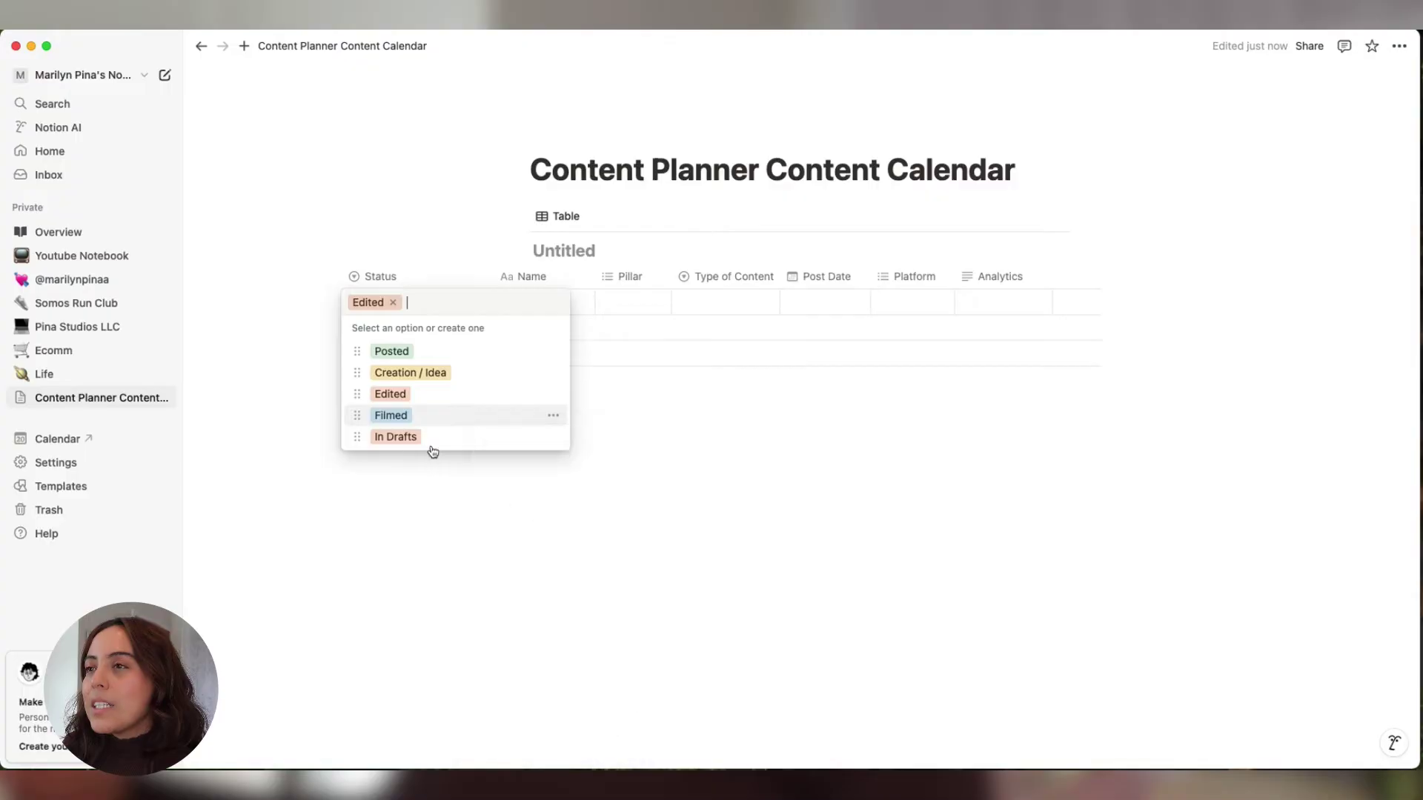
left_click(518, 441)
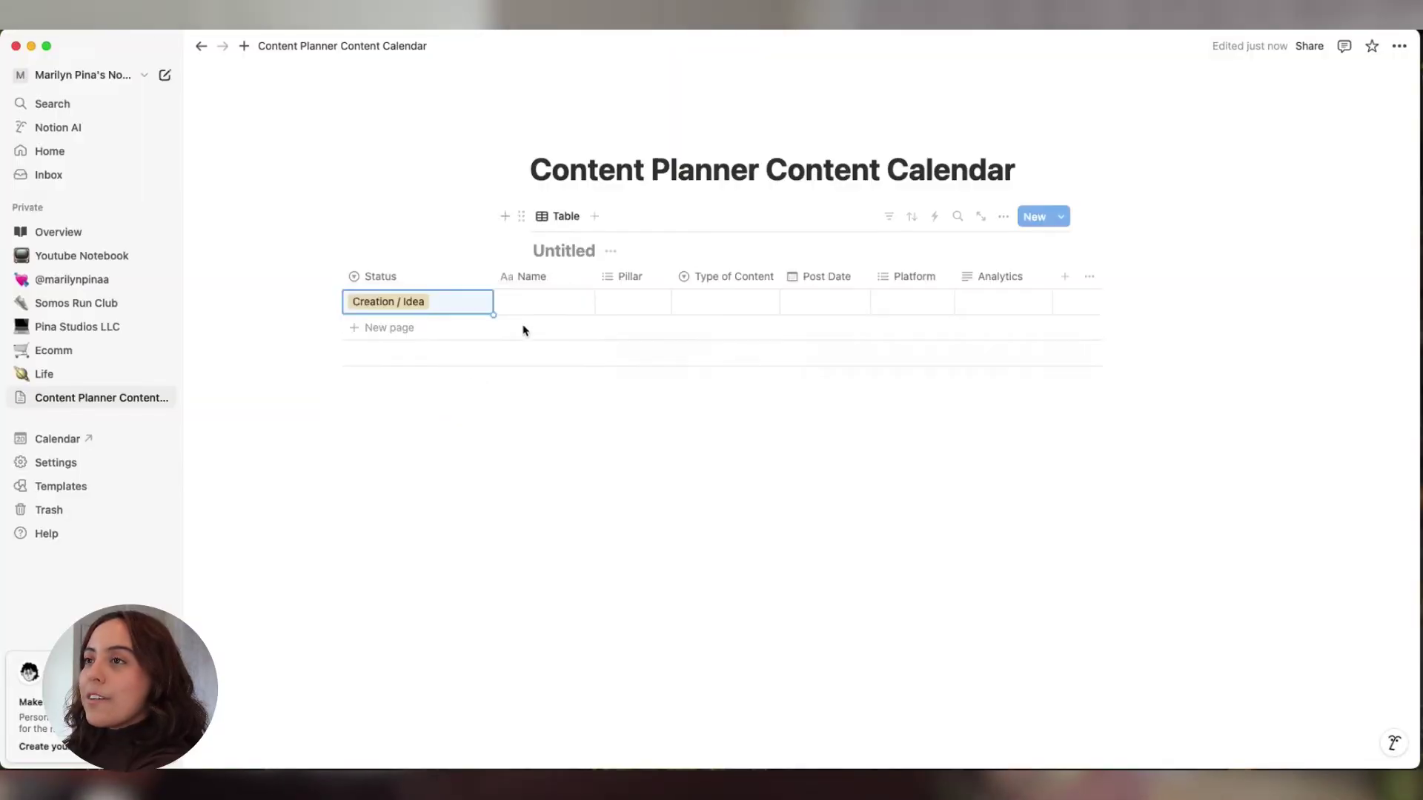
Name three rows '5 content ideas for SMM', 'Notion hacks' and 'youtube beginner set up'.
left_click(532, 302)
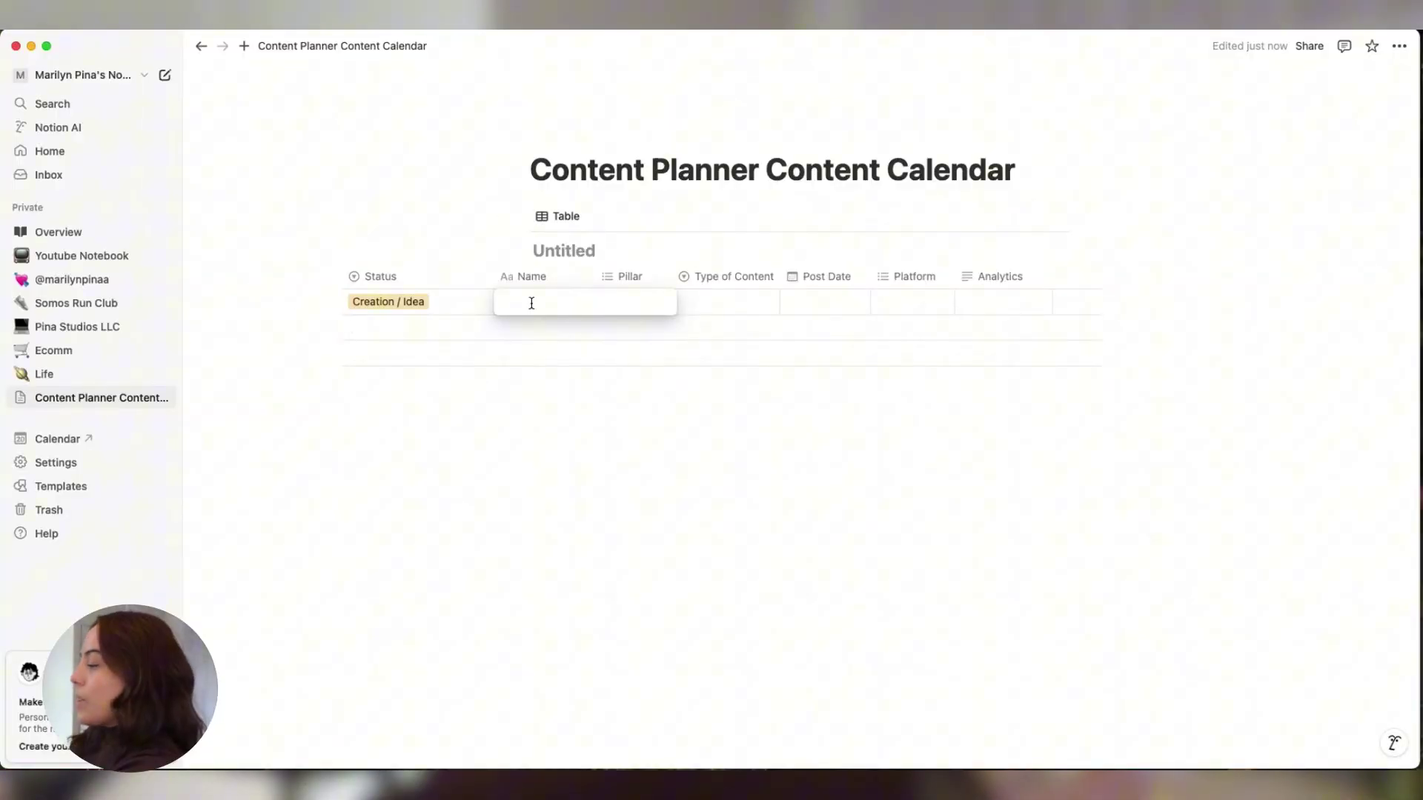
type("5 c")
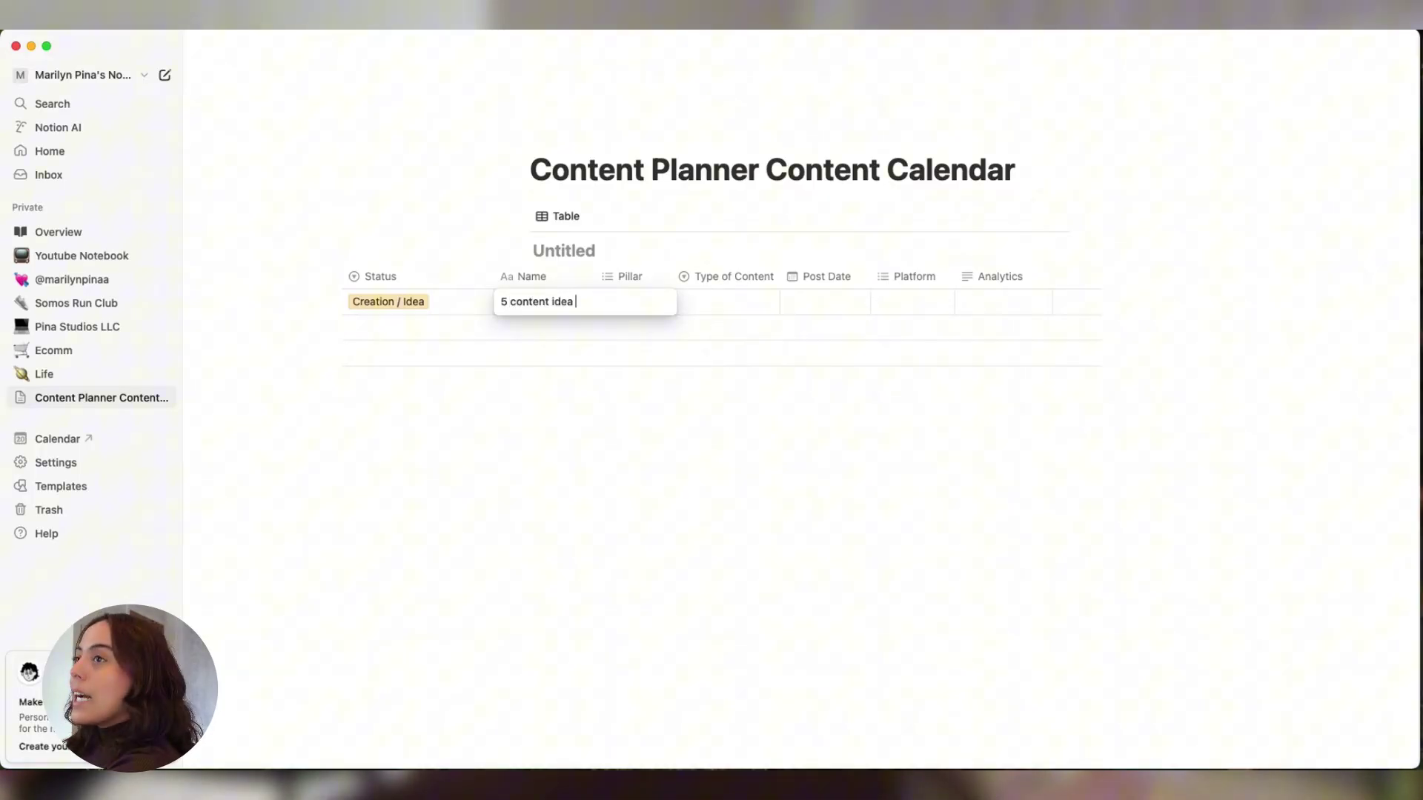
type("ontent ideas f")
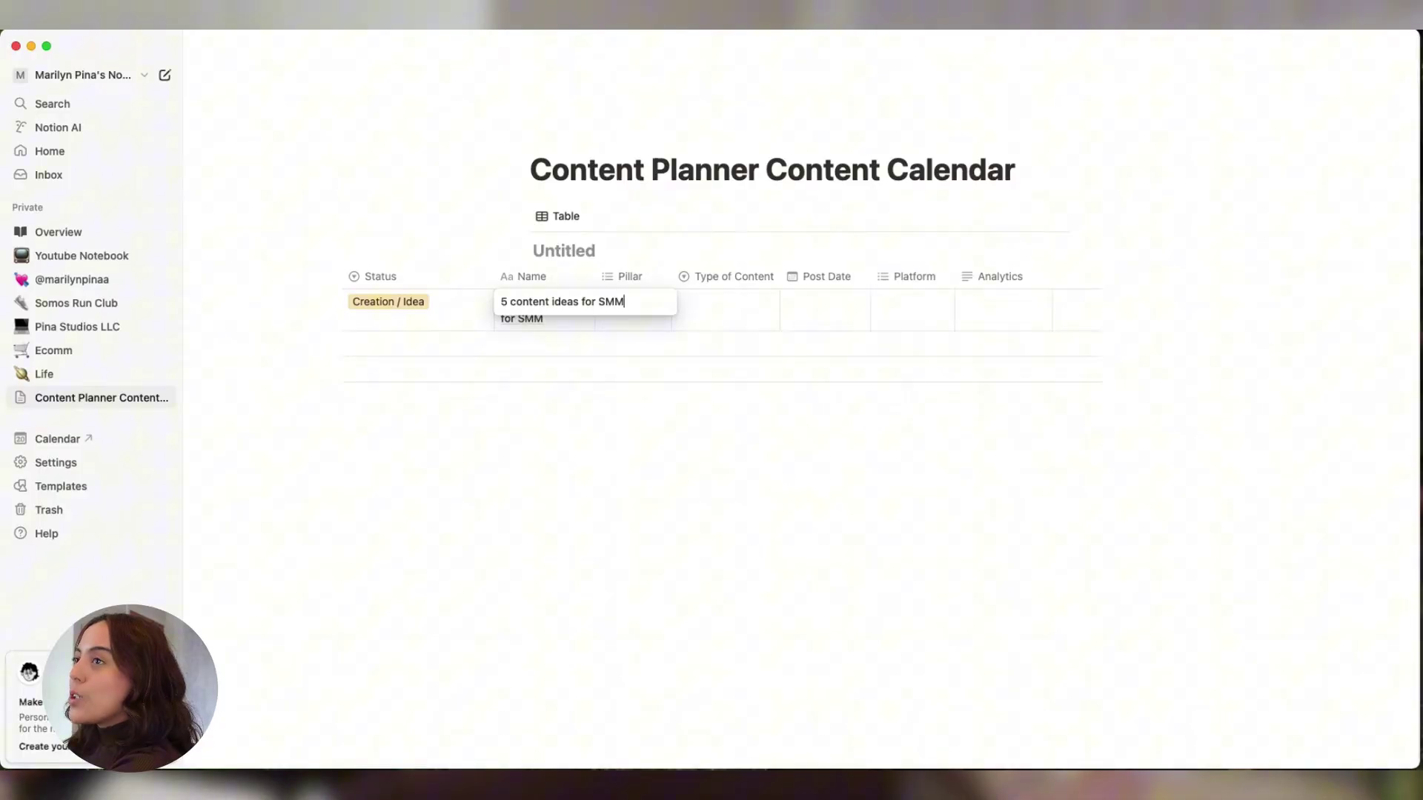
type("or SMM")
left_click(512, 347)
left_click(517, 344)
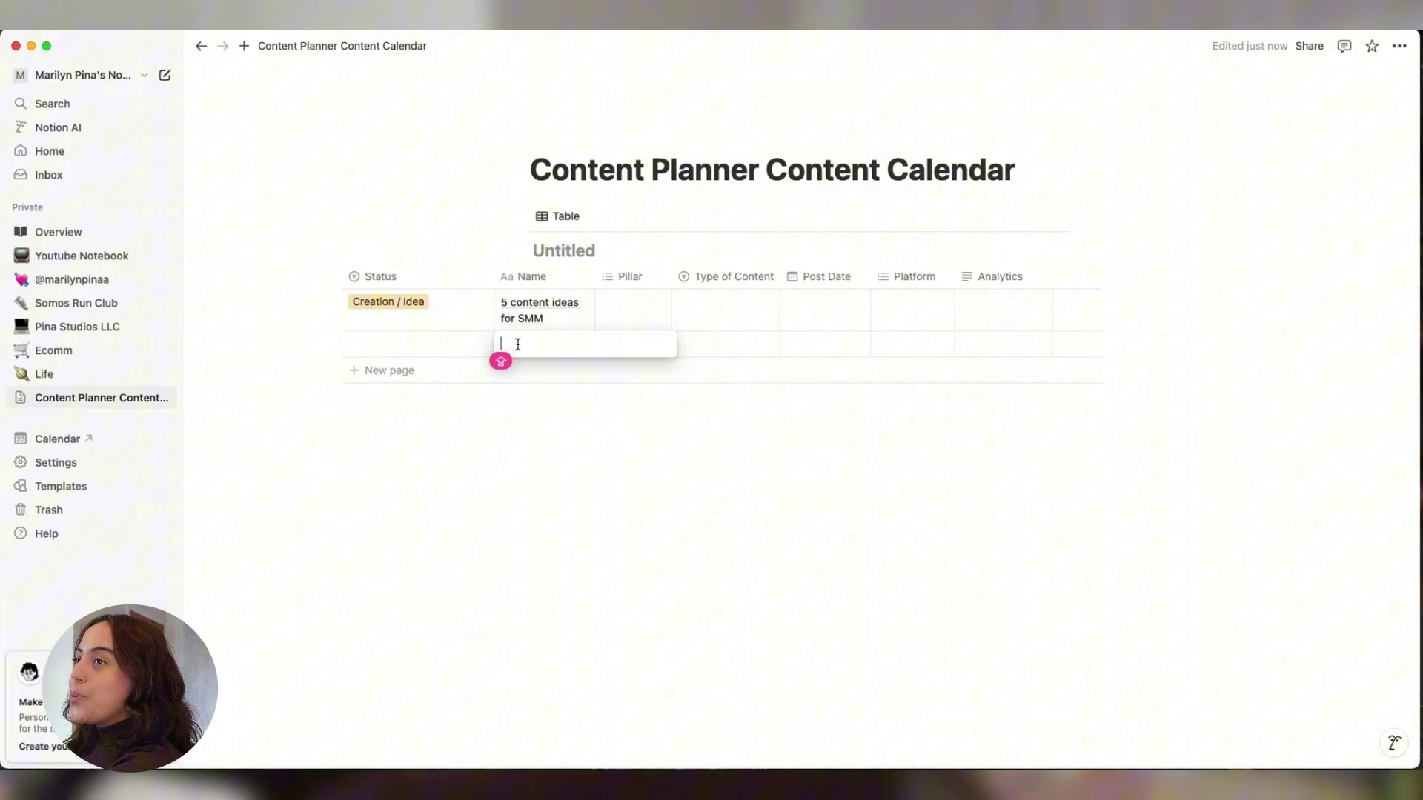
type("NOTIO")
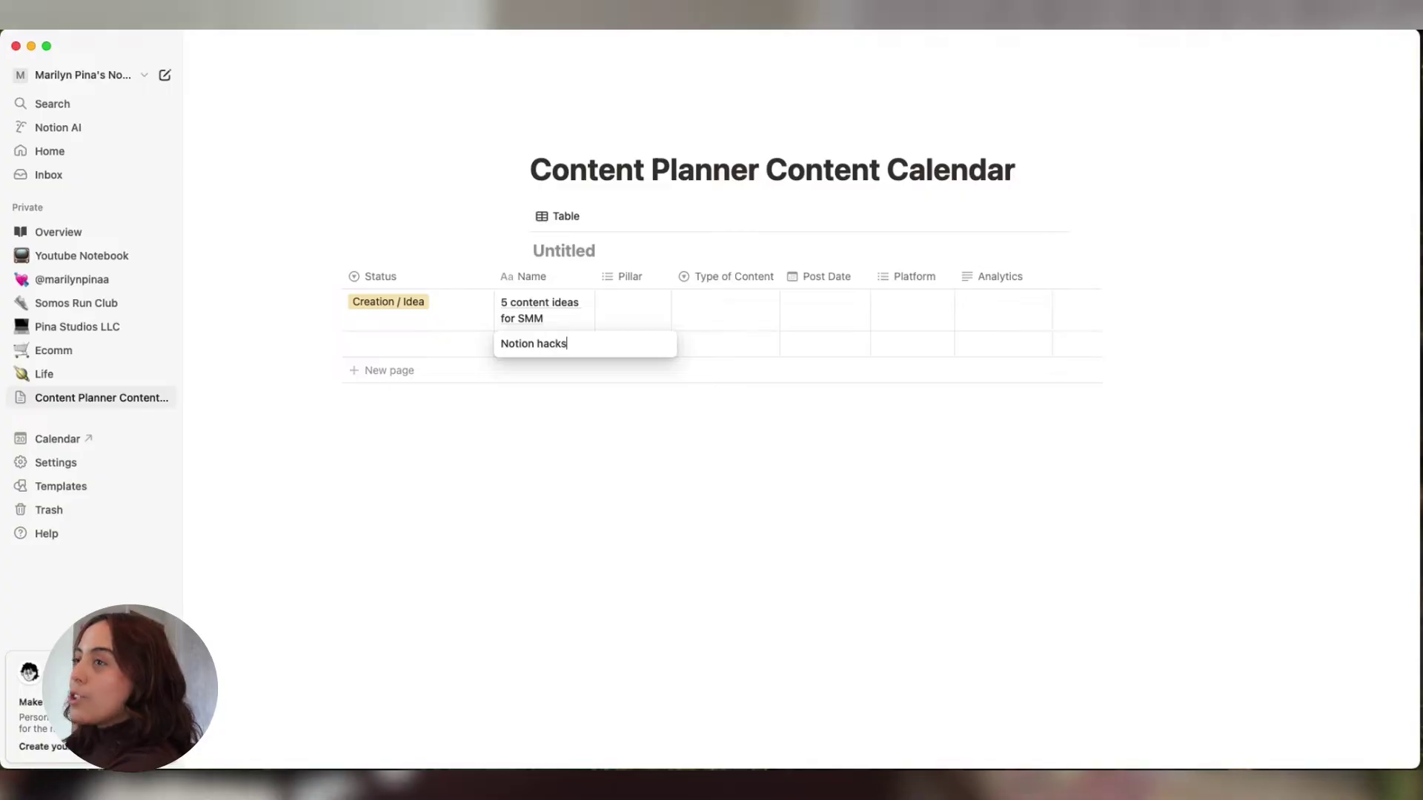
left_click(400, 377)
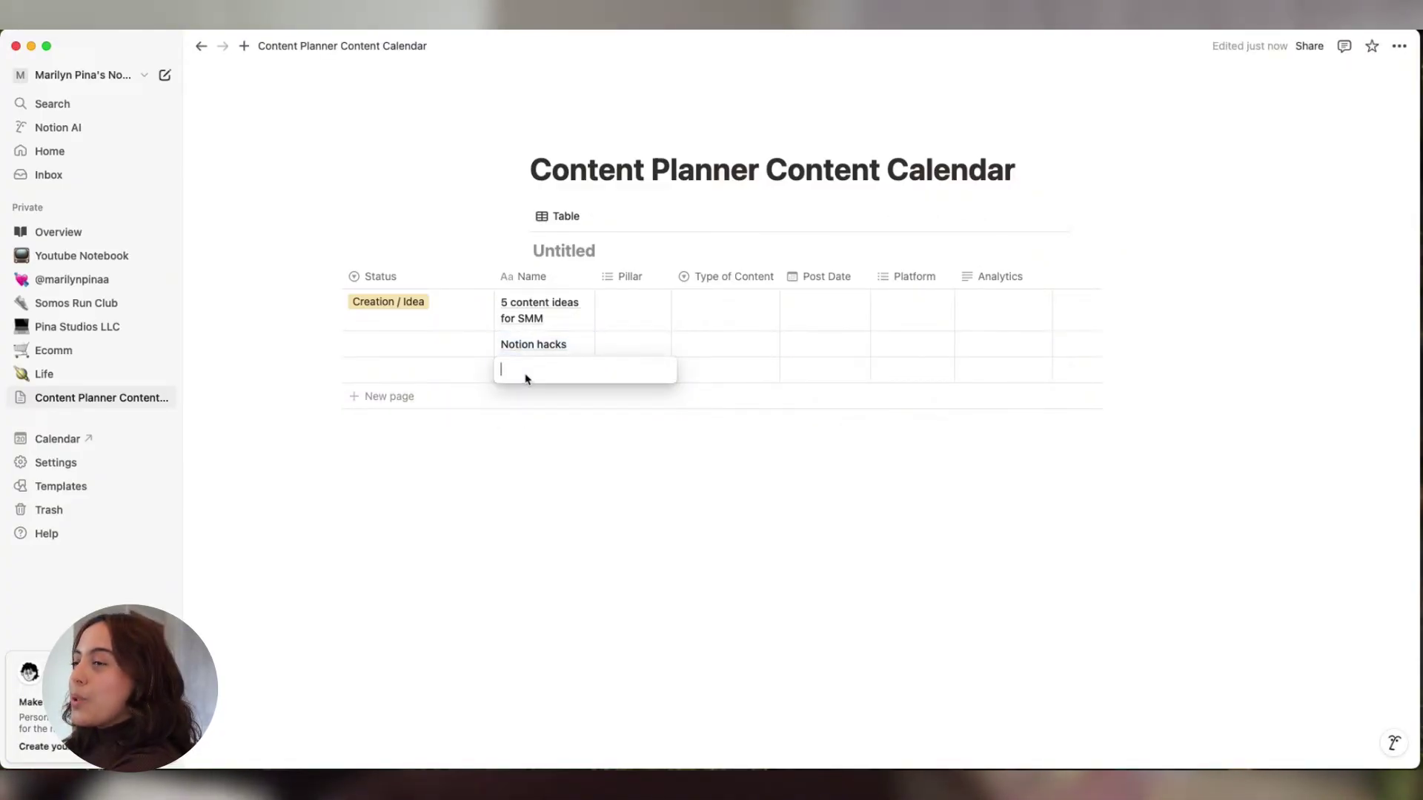
type("youtub")
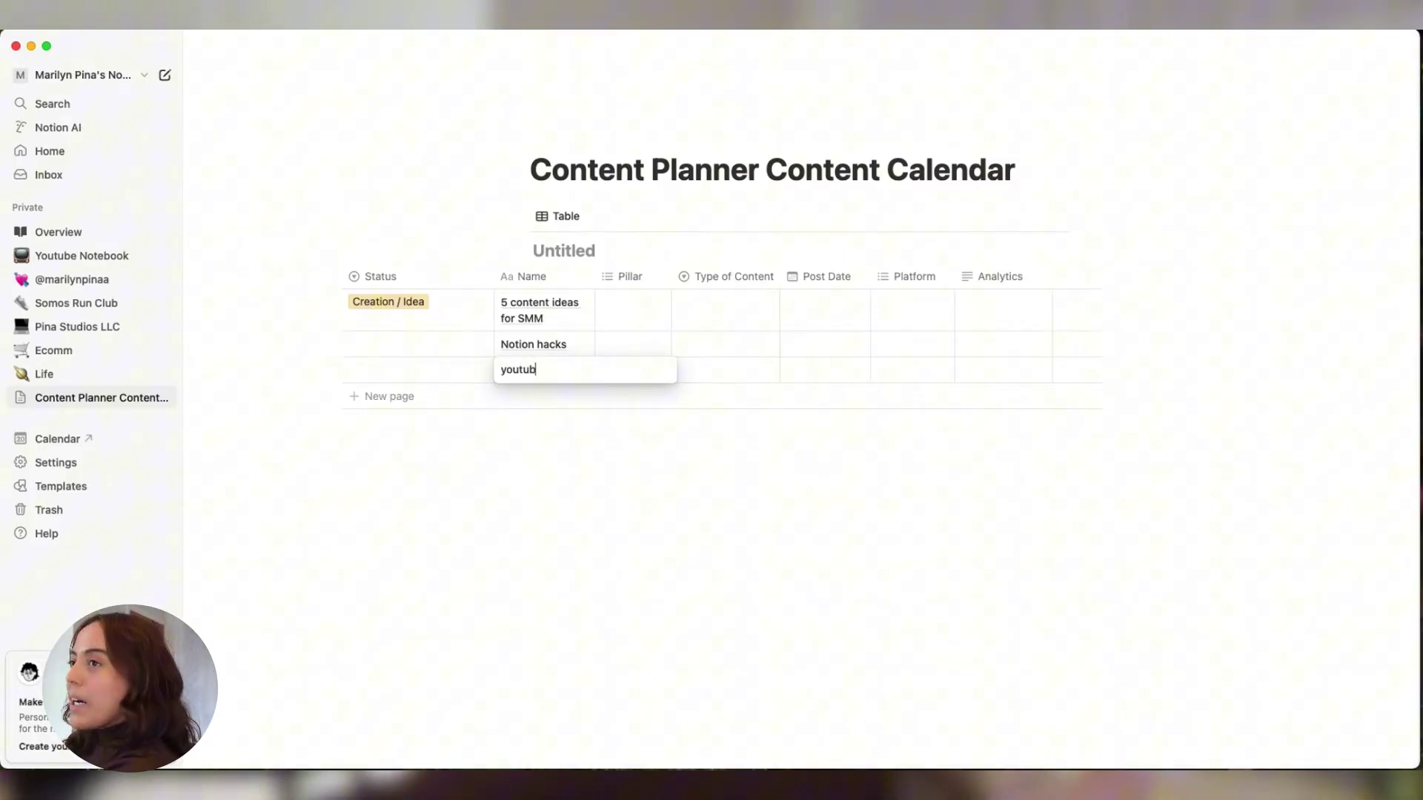
type("e beginner set up")
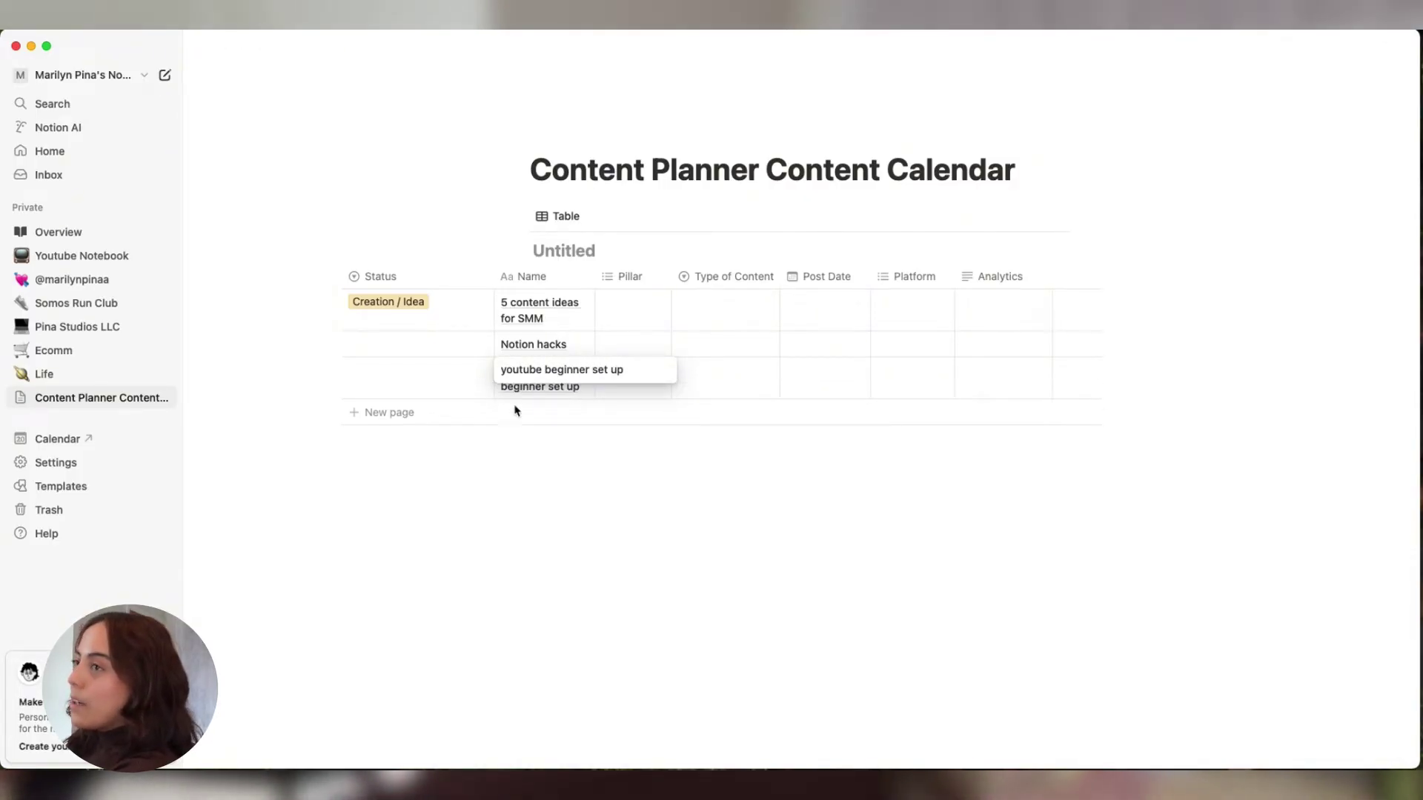
key("Escape")
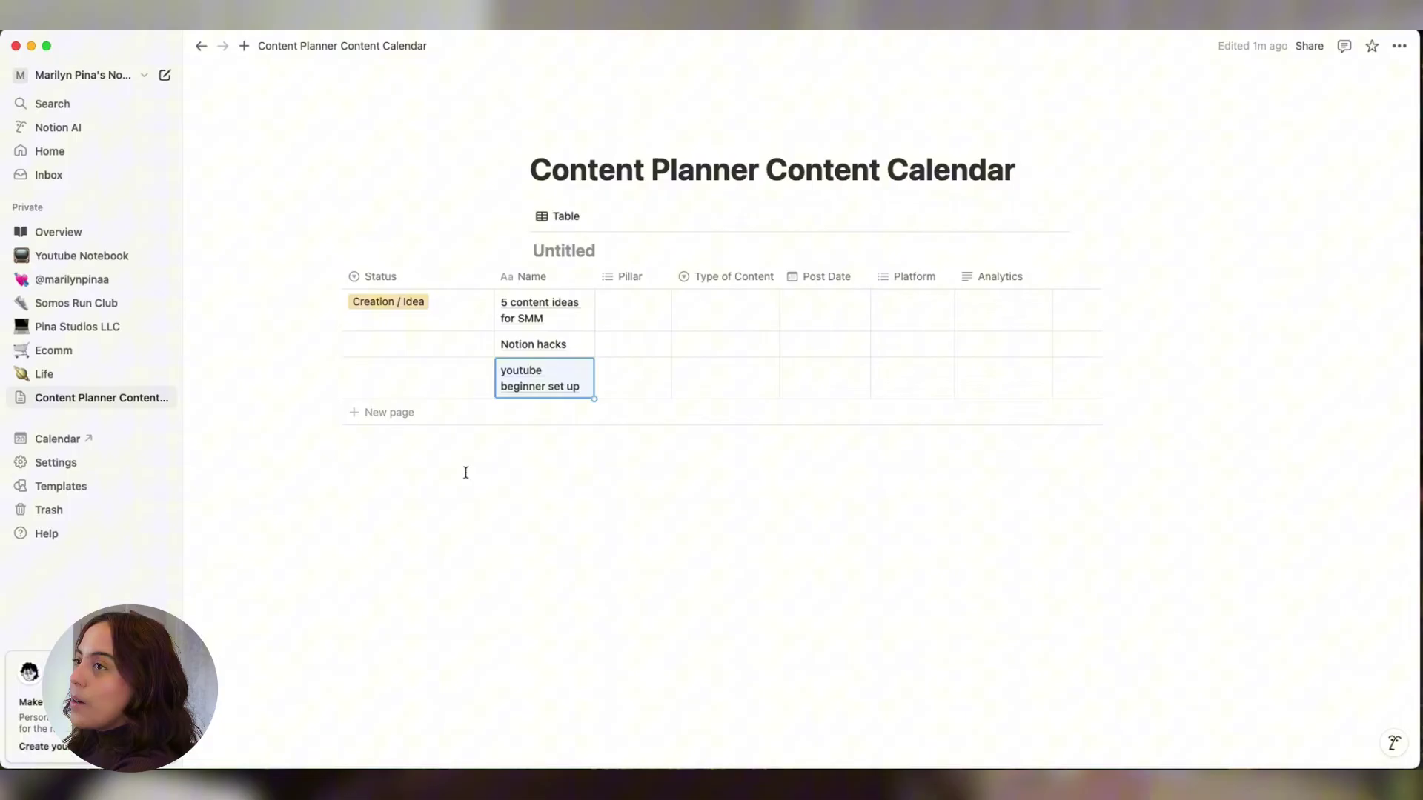
left_click(415, 343)
Mark the row Creation / Idea and add Pillar options RUNNING, LIFESTYLE and RELATIONSHIP.
left_click(447, 413)
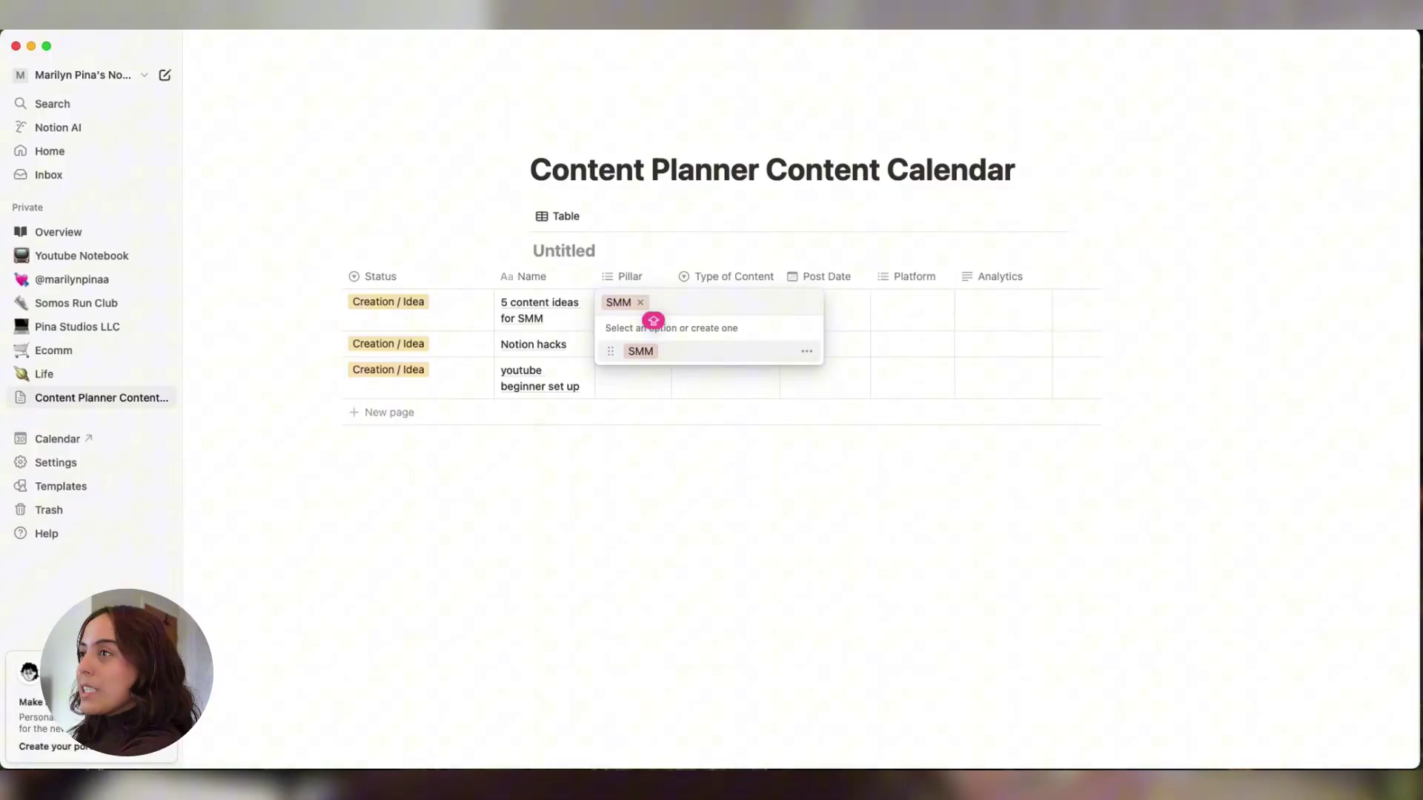
type("NING")
key("Return")
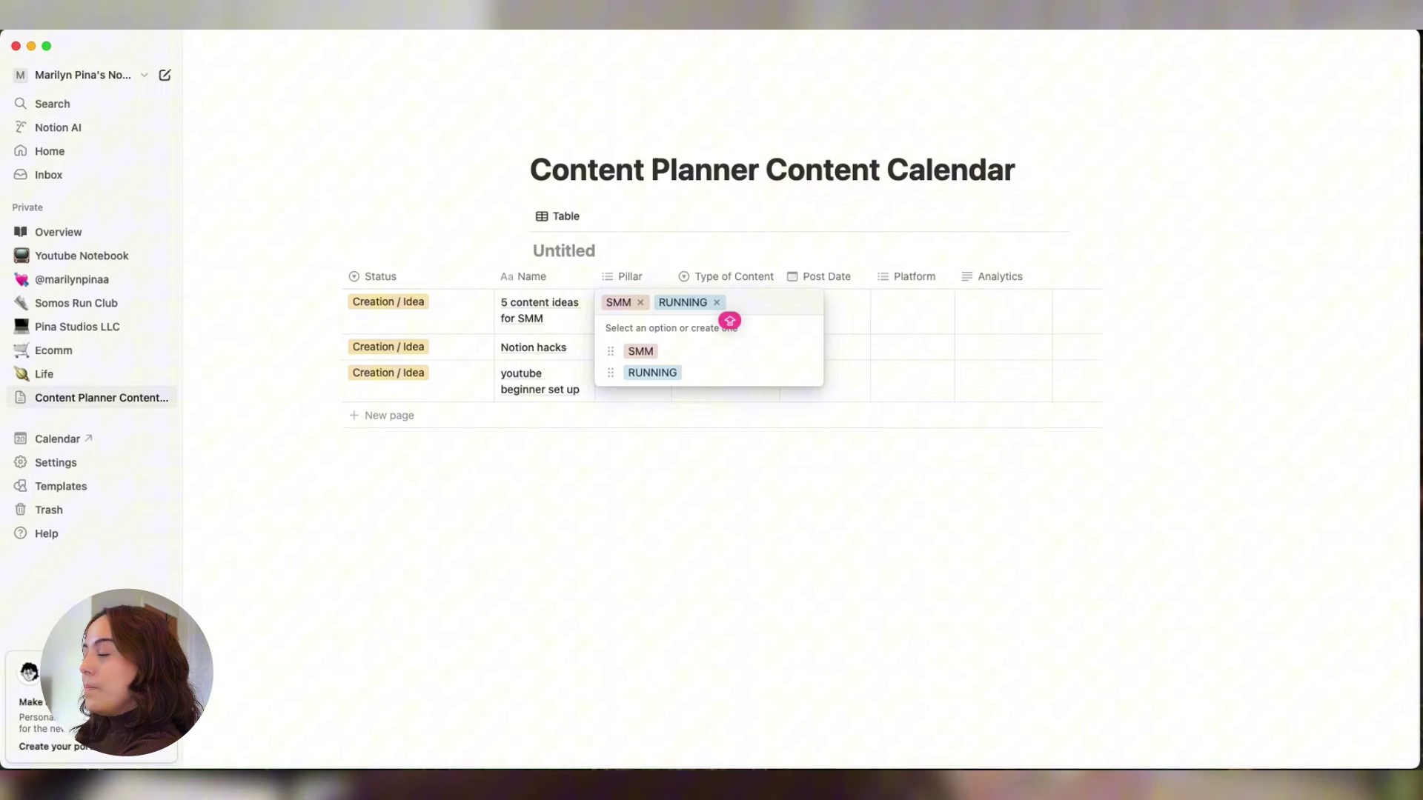
type("LIFESTYLE")
key("Return")
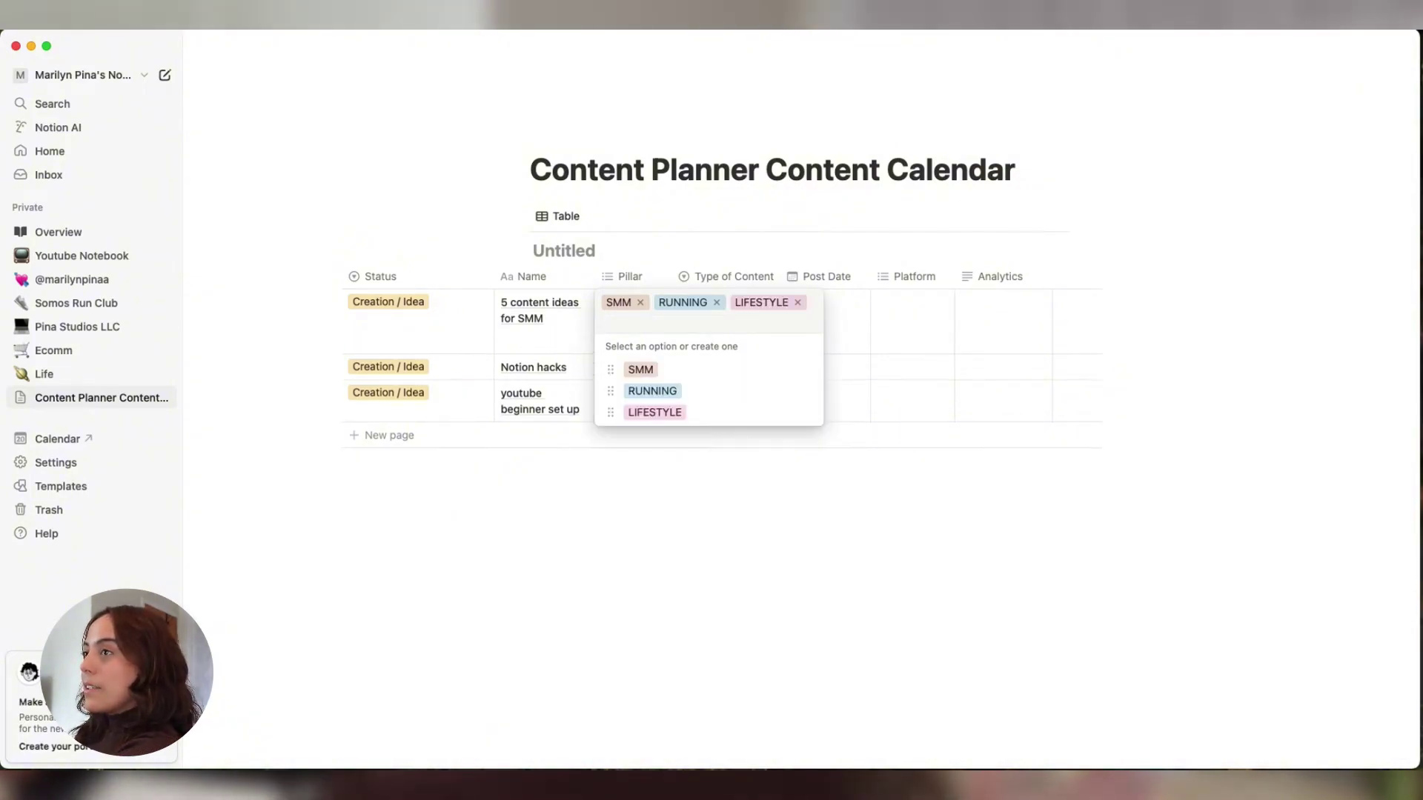
type("RELATIONSHIP")
key("Return")
key("Escape")
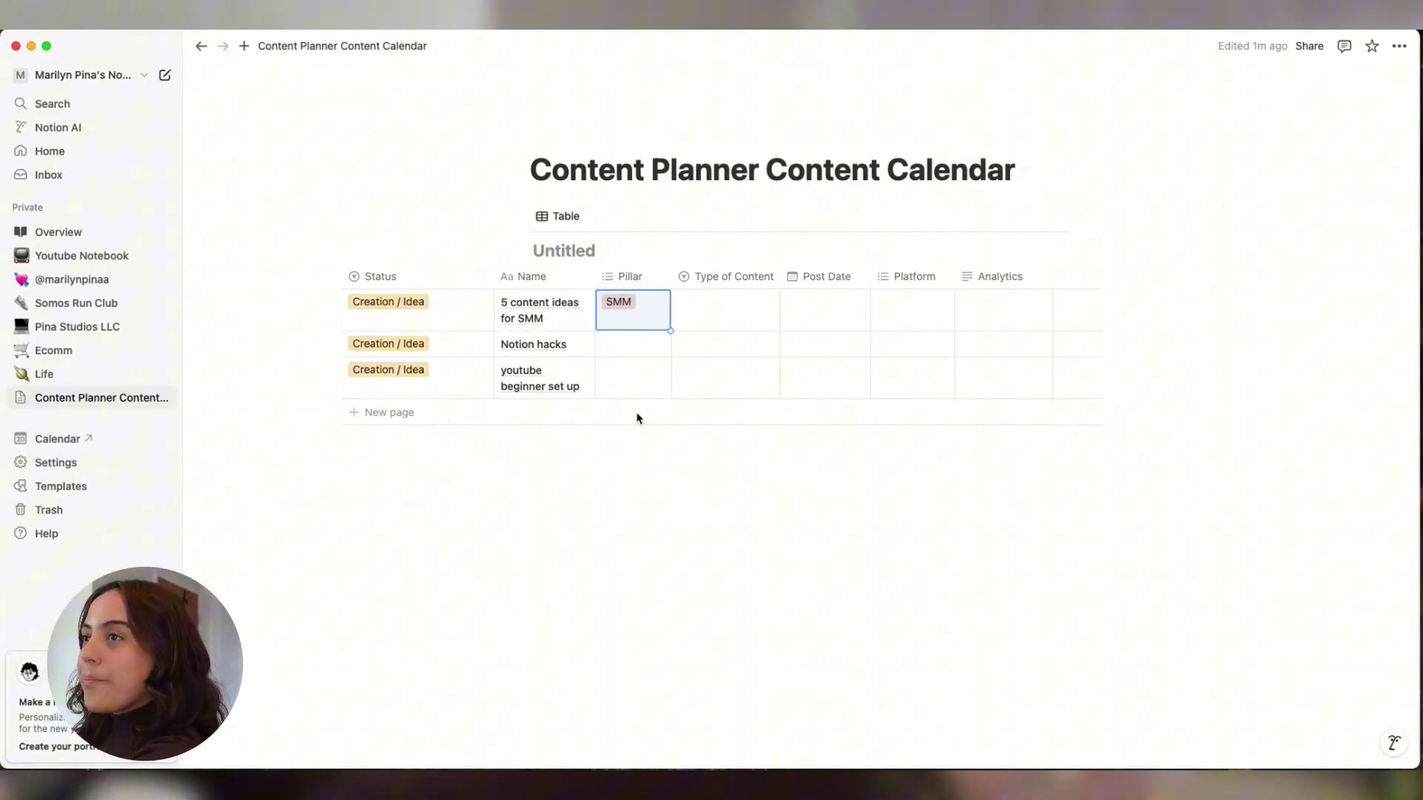
Set the Pillar of the Notion hacks and youtube beginner set up rows to SMM.
left_click(633, 353)
left_click(641, 393)
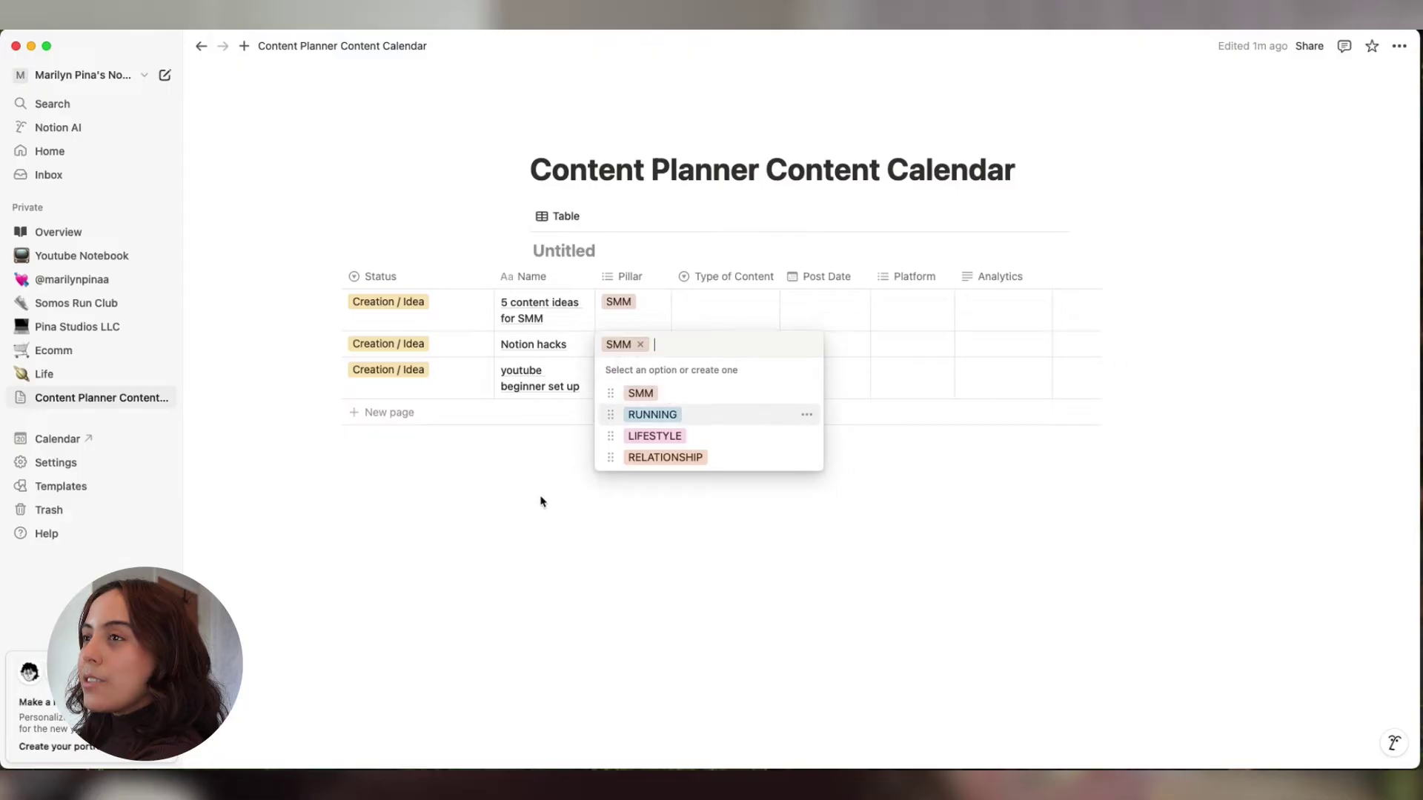
key("Escape")
left_click(626, 382)
left_click(669, 424)
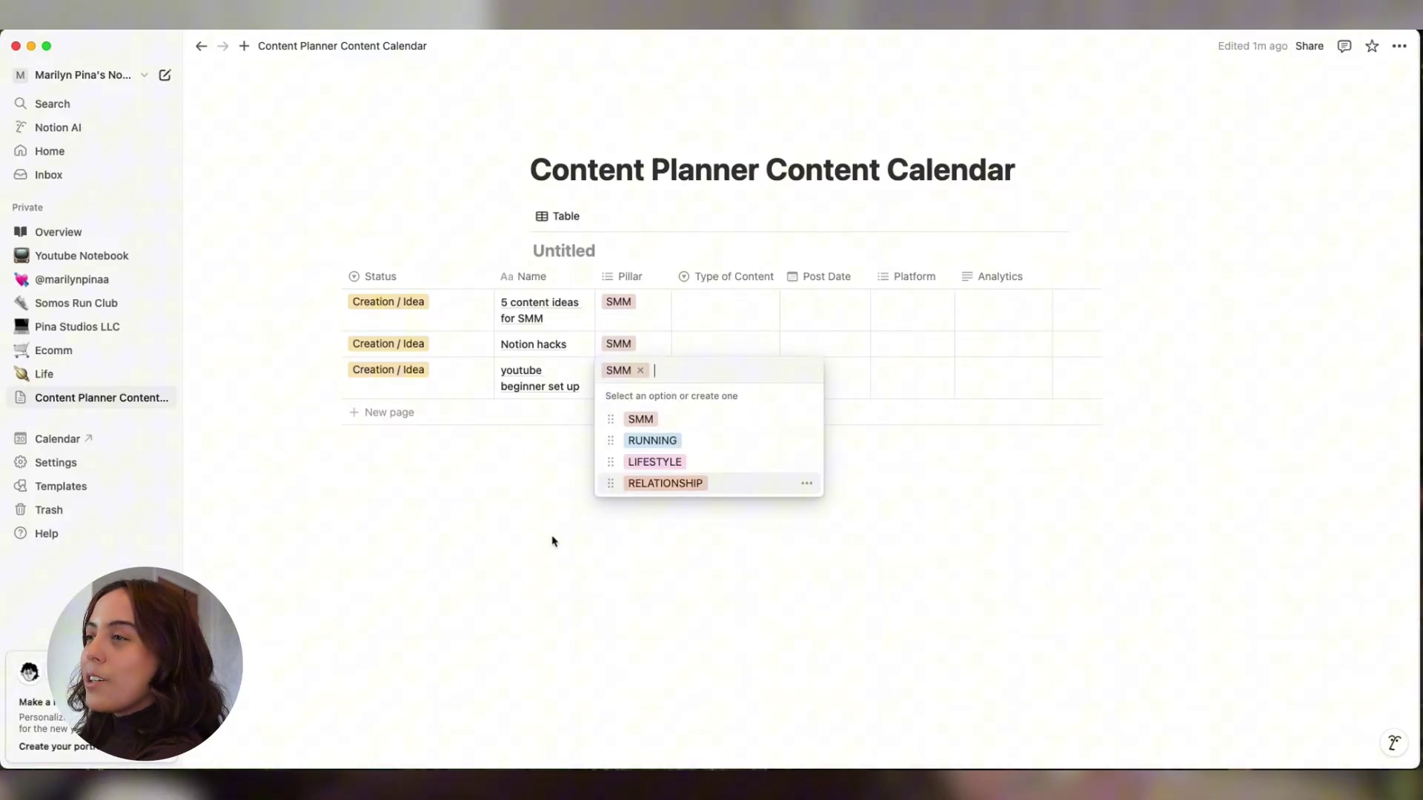
key("Escape")
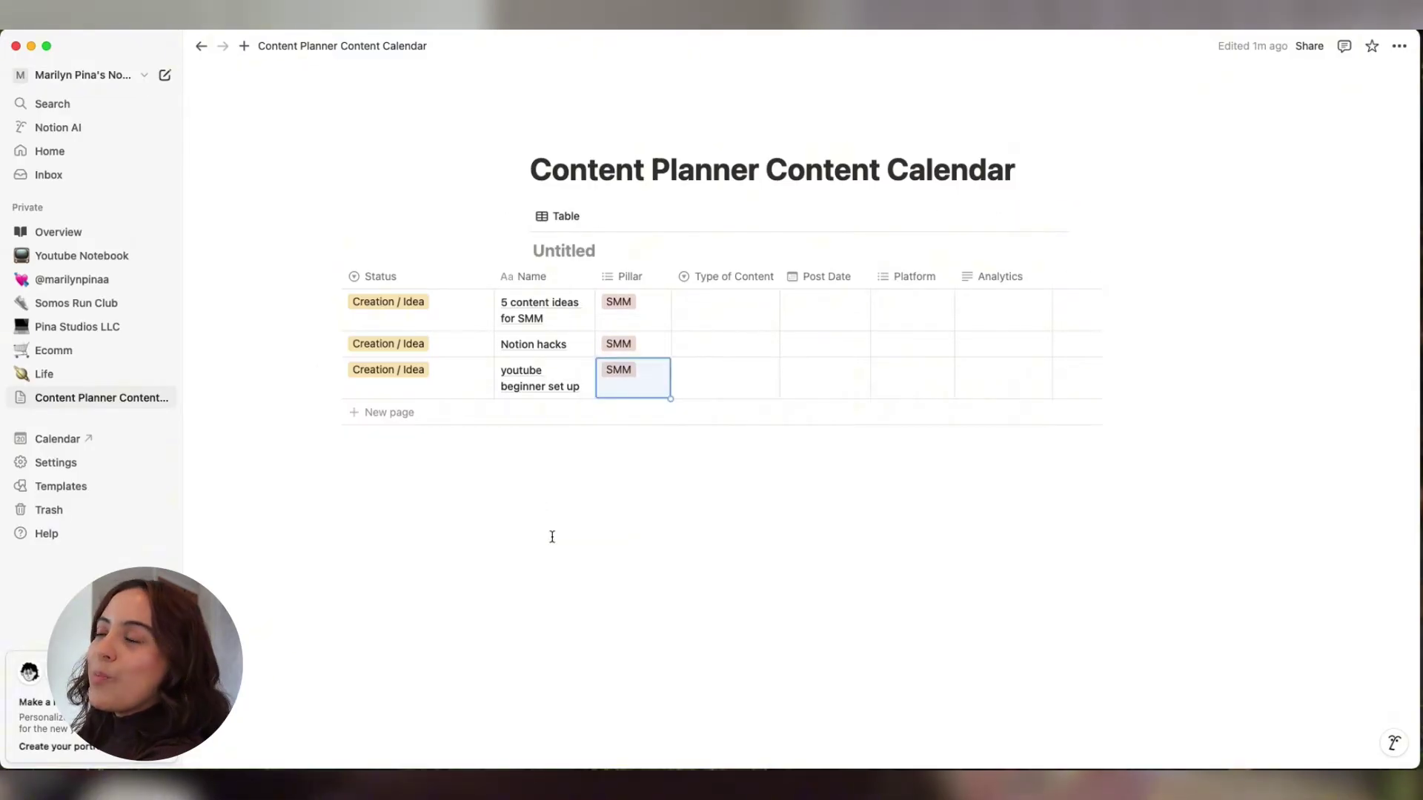
left_click(724, 315)
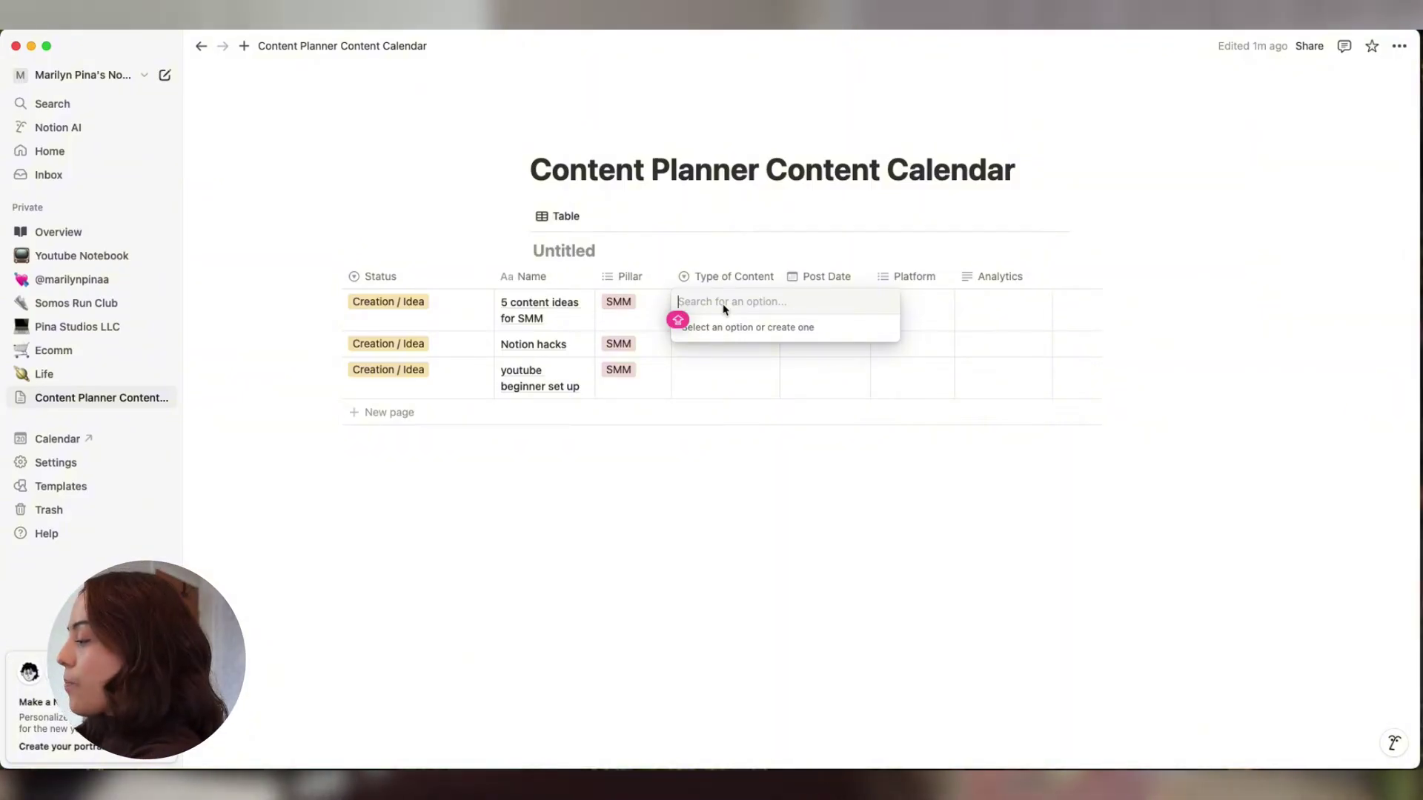
Add Static Post and Carousel Post as Type of Content options.
type("Static Post")
key("Return")
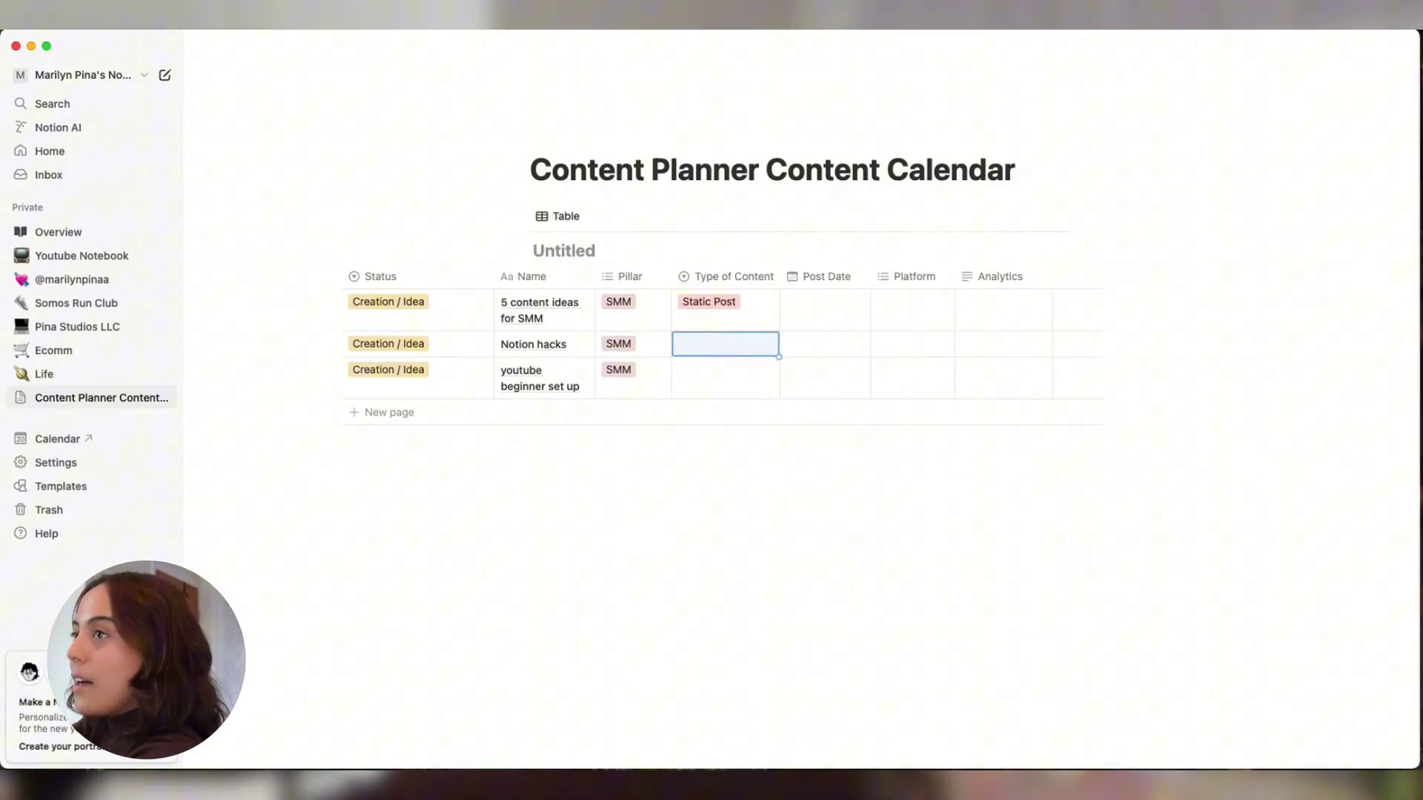
left_click(741, 308)
left_click(746, 304)
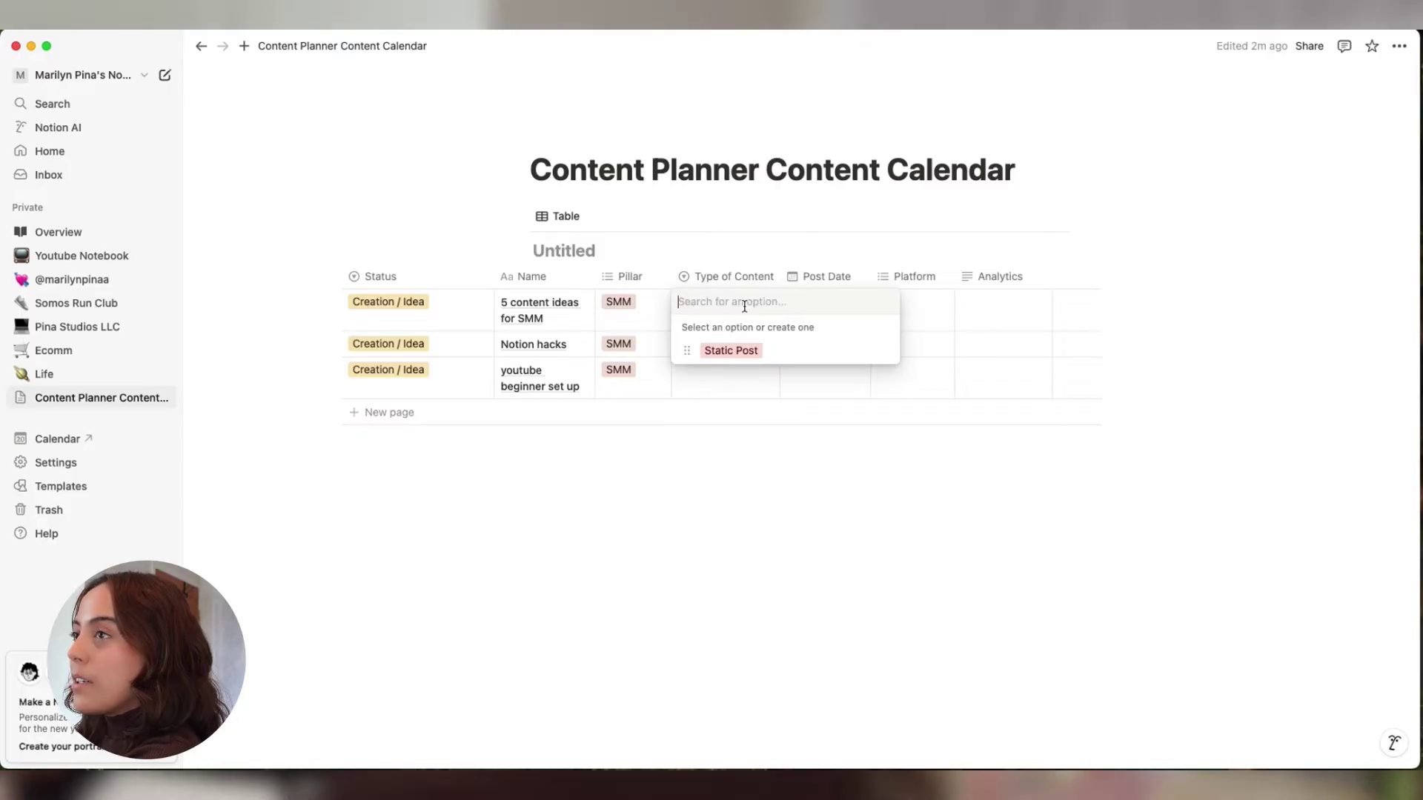
type("Carouse")
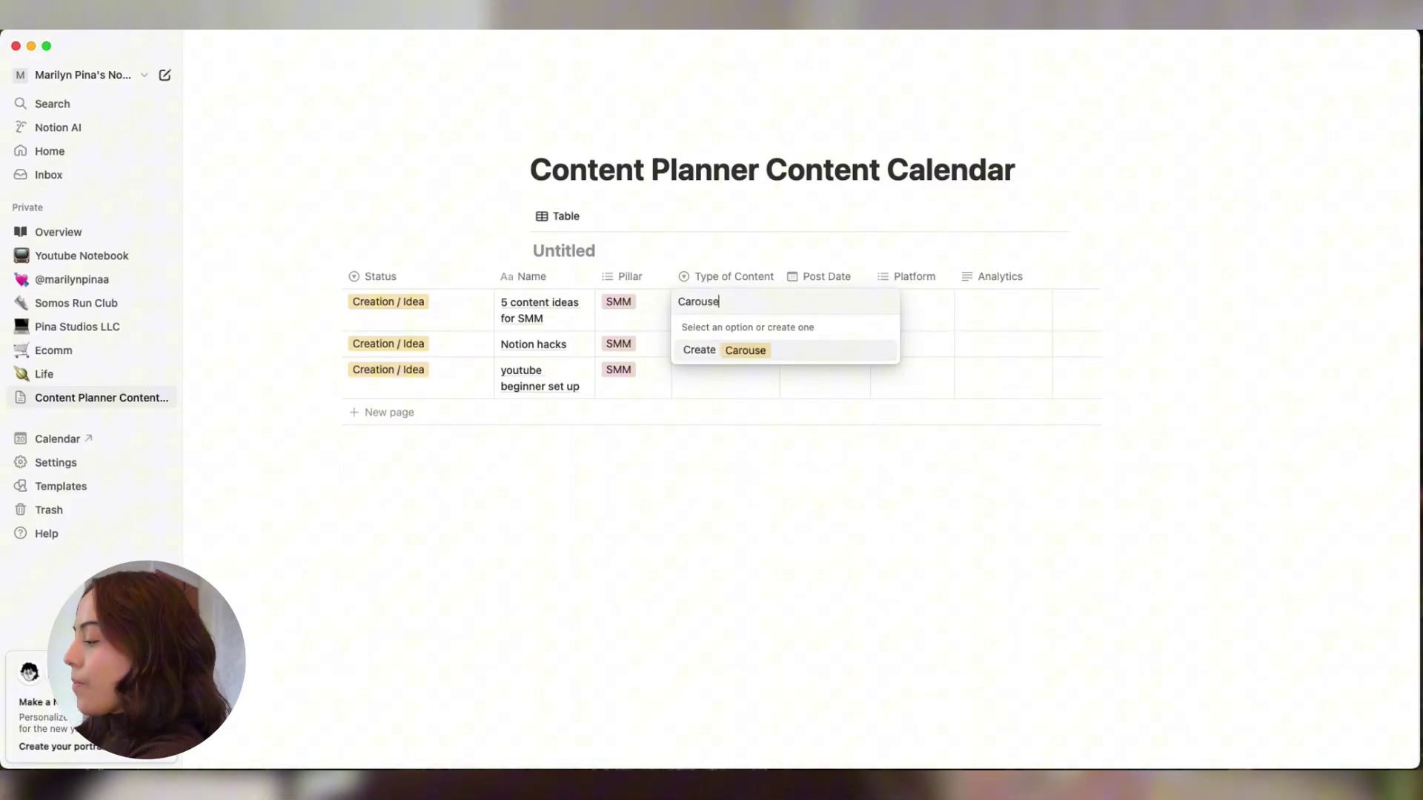
type("l Post")
key("Return")
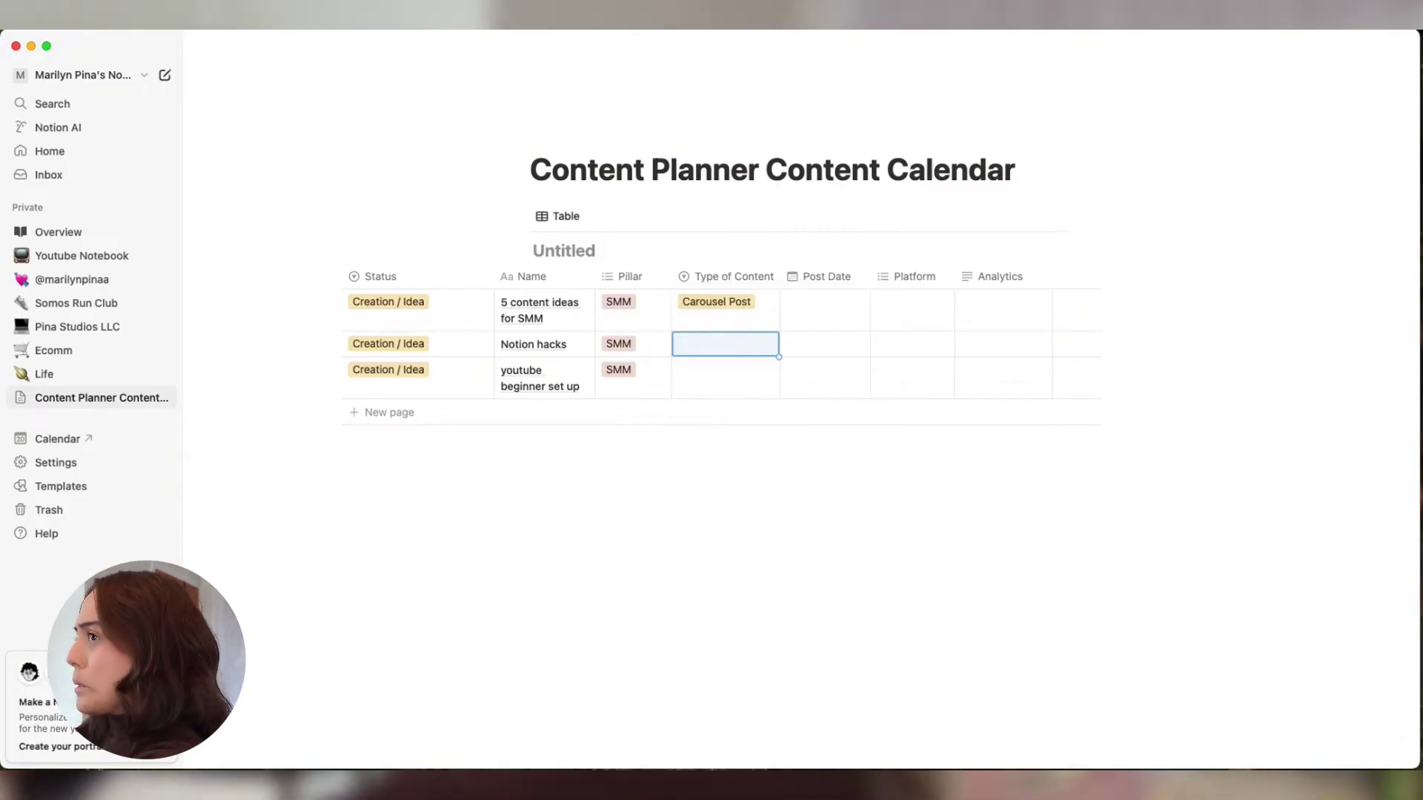
Add Long Reel and Short Reel options, leaving Short Reel on the first idea.
left_click(749, 322)
left_click(762, 303)
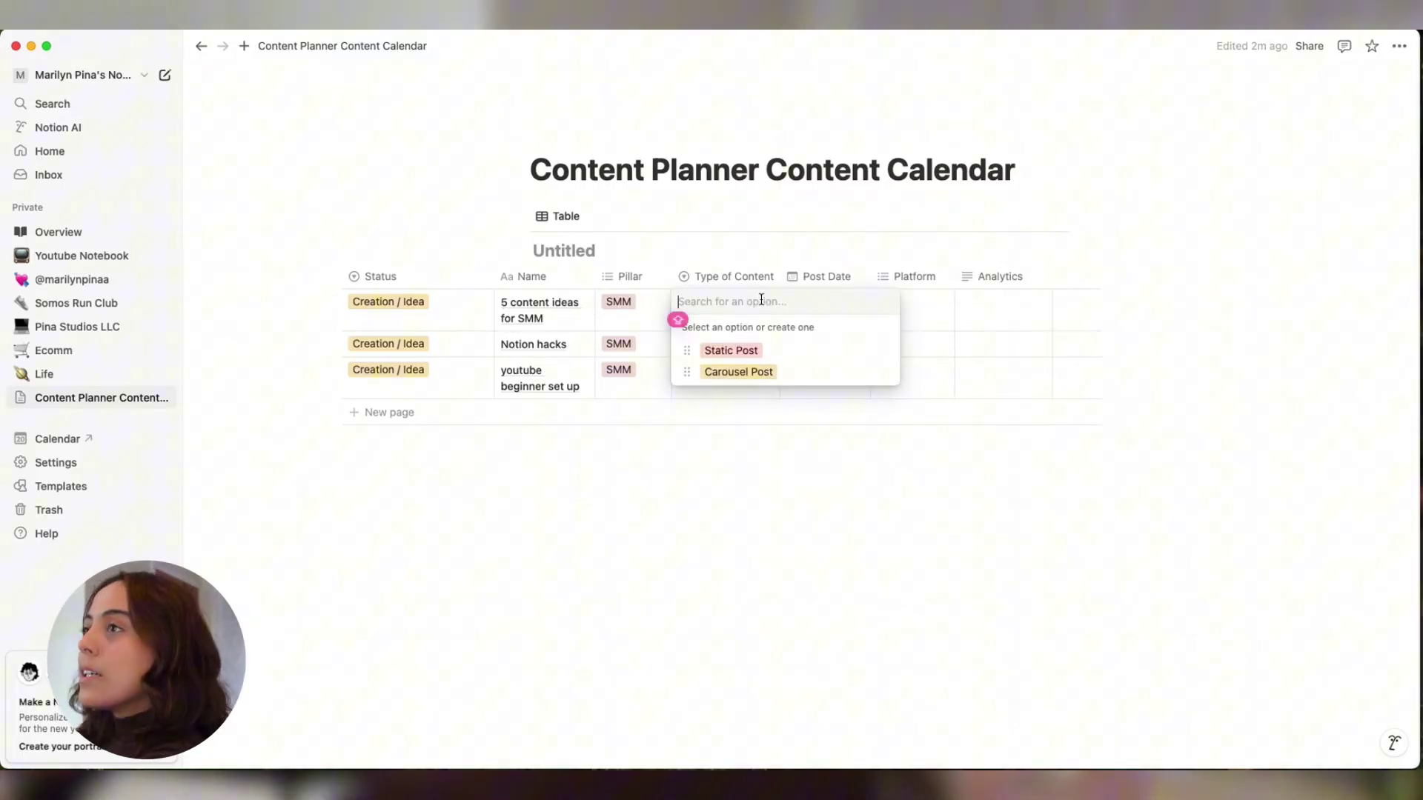
type("Long R")
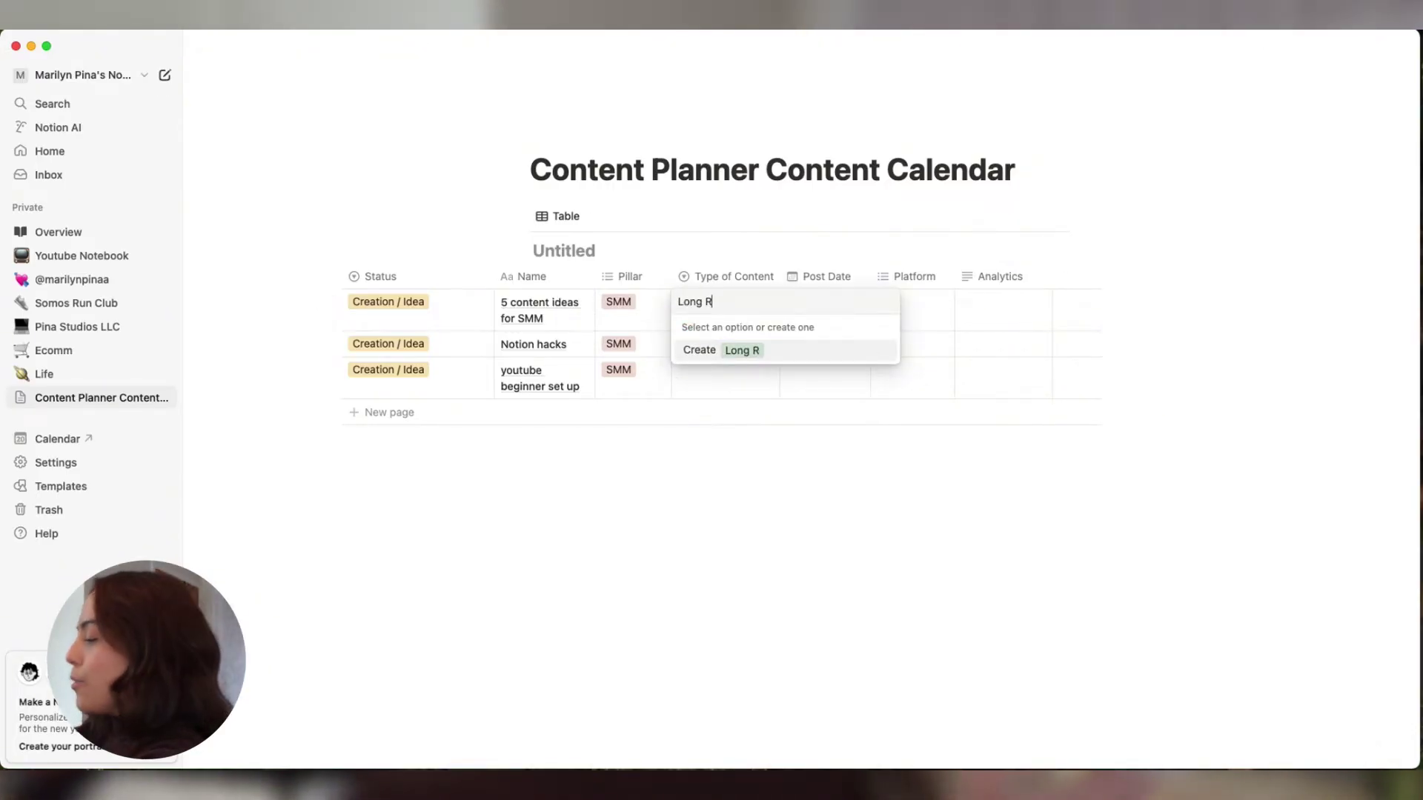
type("eel")
key("Return")
left_click(738, 310)
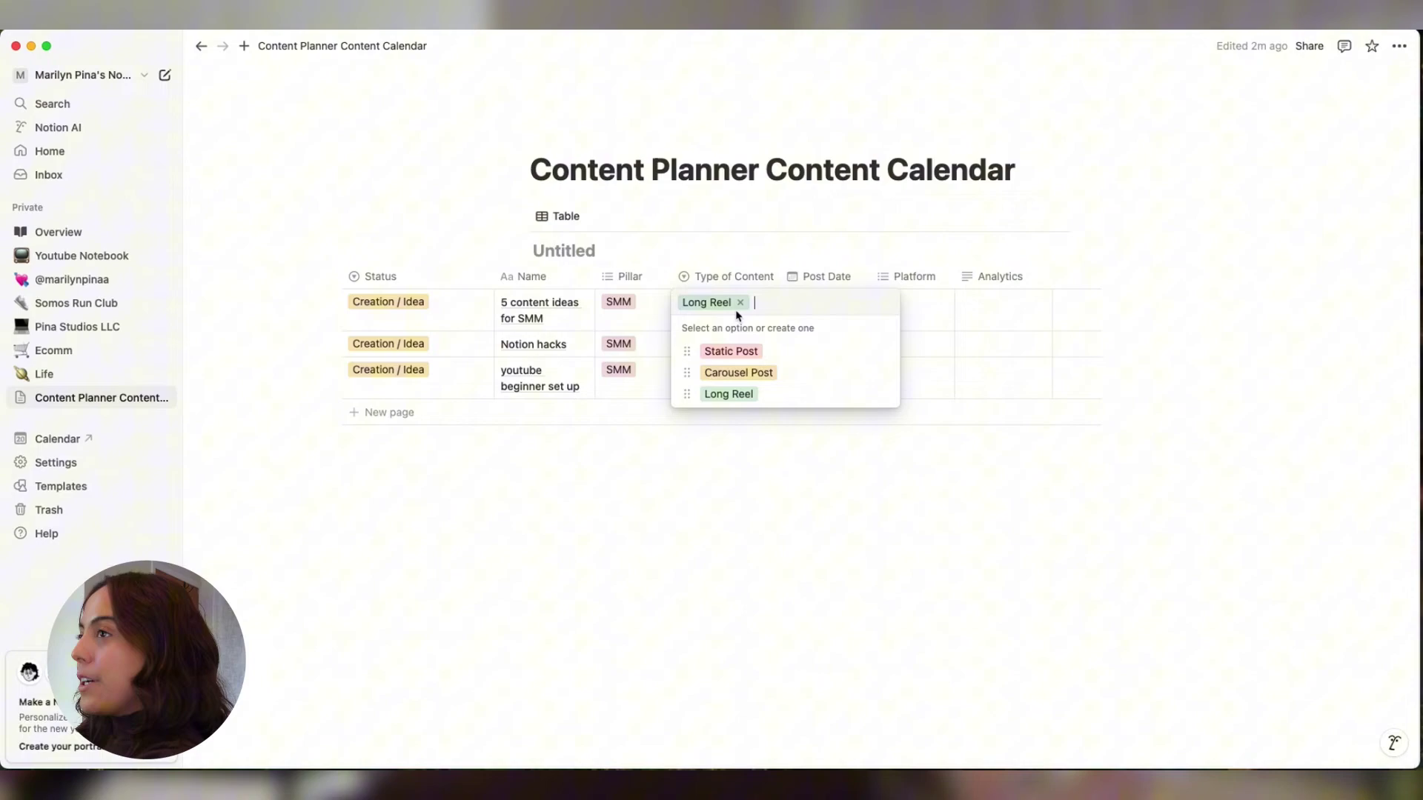
left_click(739, 303)
type("Short")
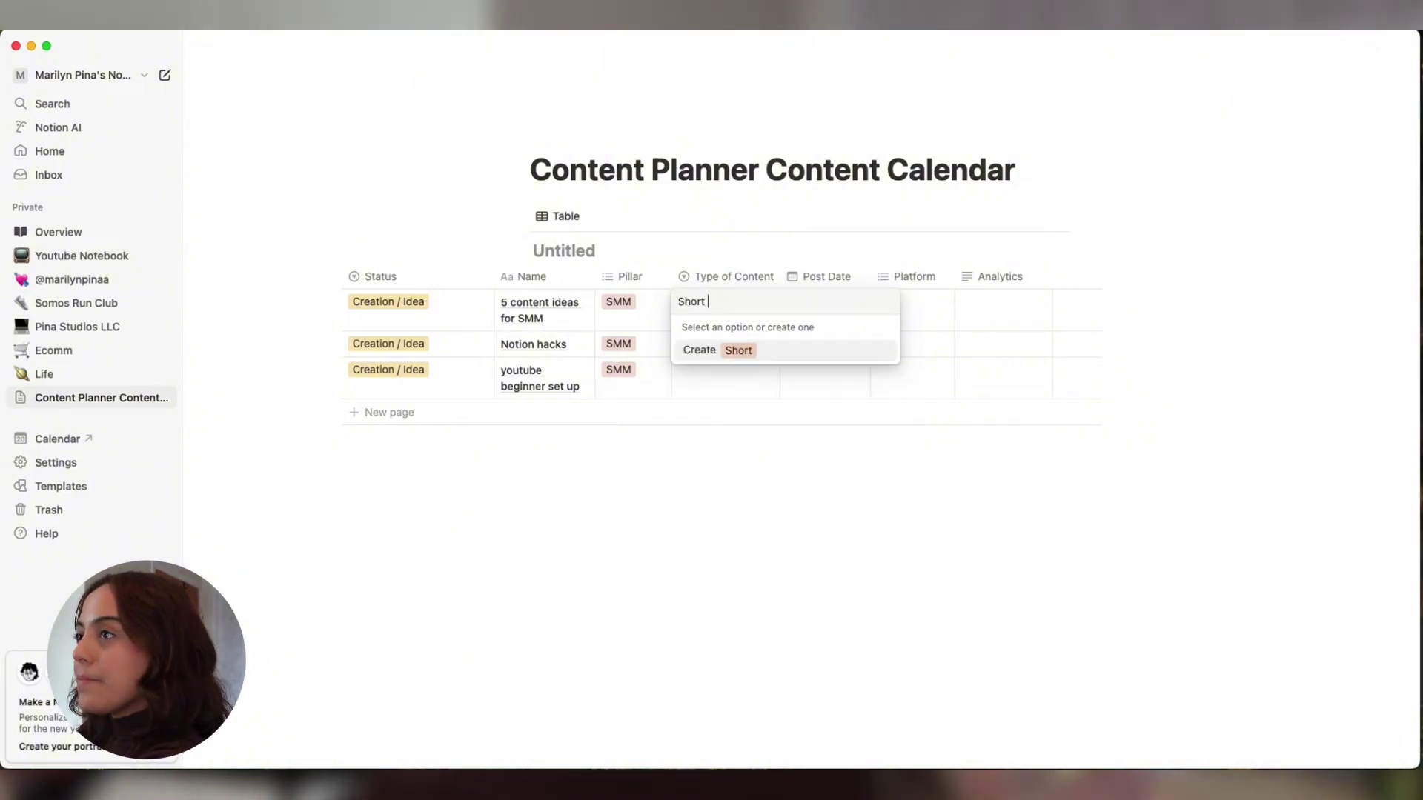
type(" Reel")
key("Return")
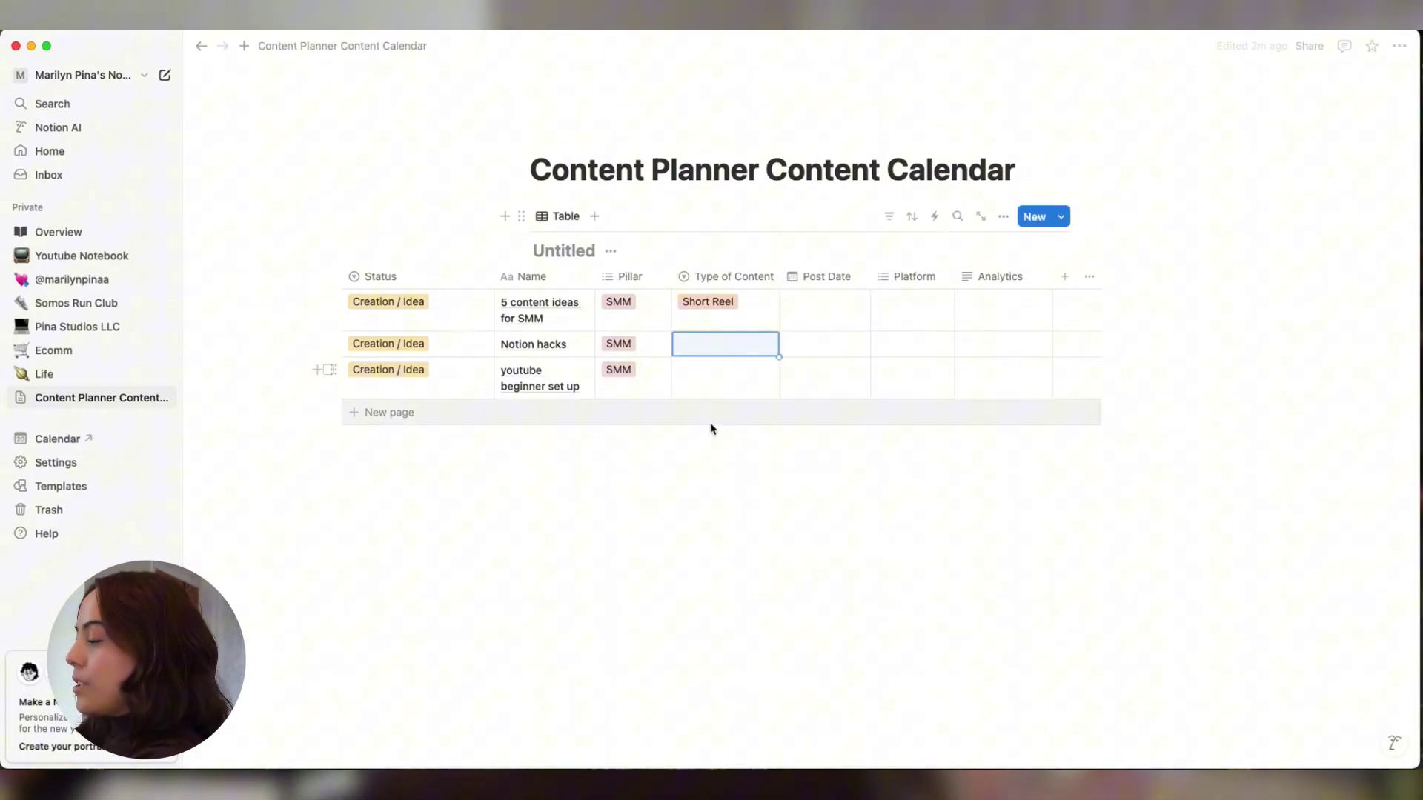
Set the second idea to Carousel Post and the third to Long Reel, then date the first February 24, 2025.
left_click(711, 343)
left_click(765, 413)
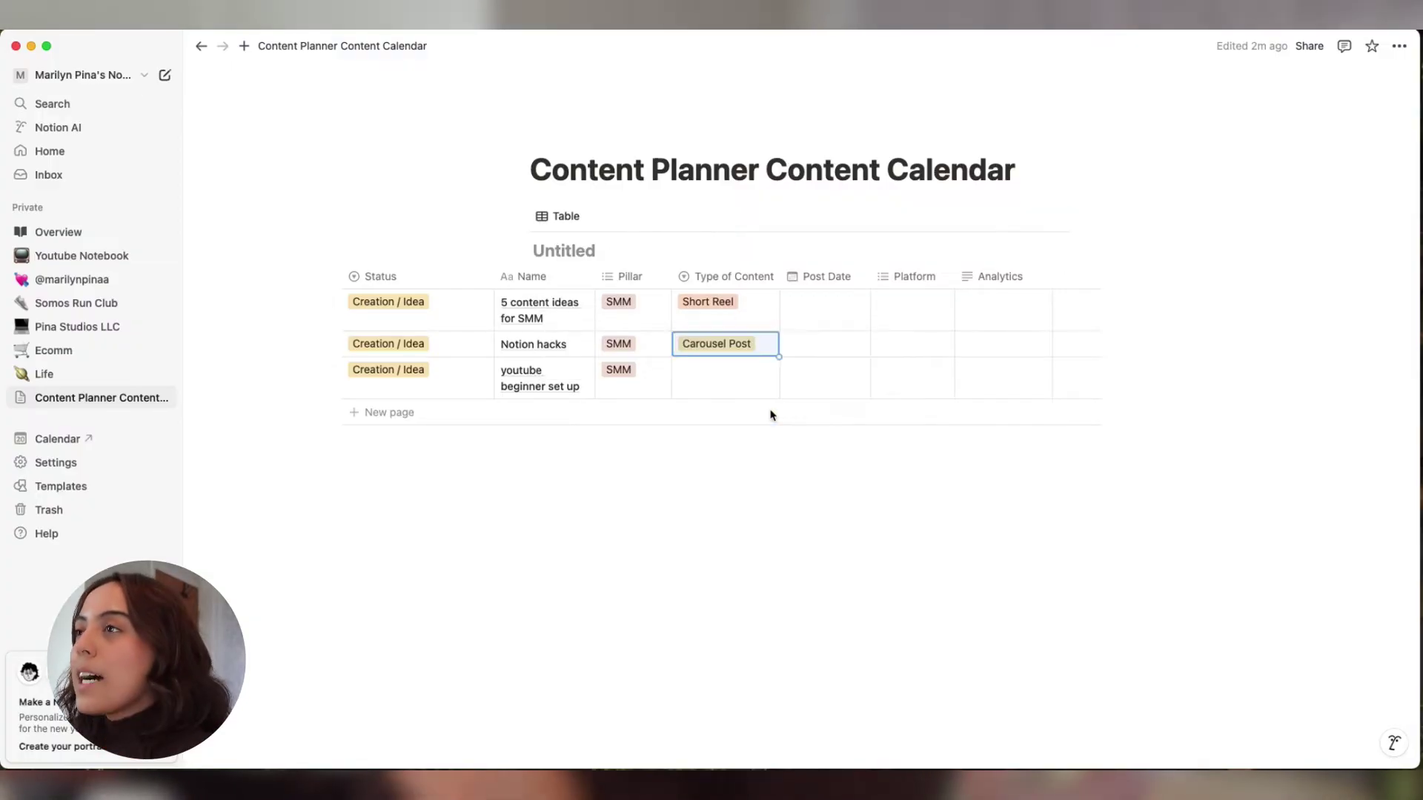
left_click(705, 370)
left_click(728, 461)
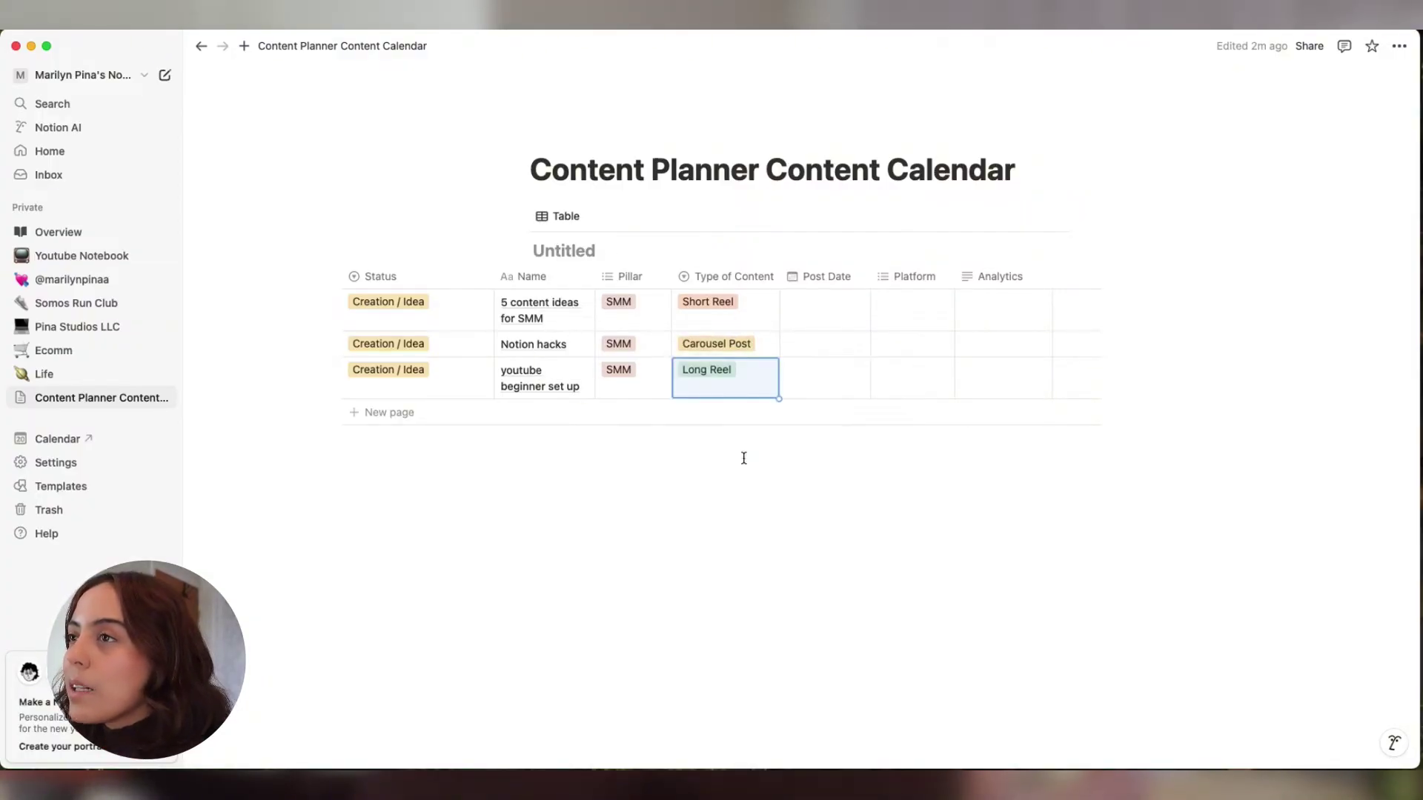
left_click(810, 311)
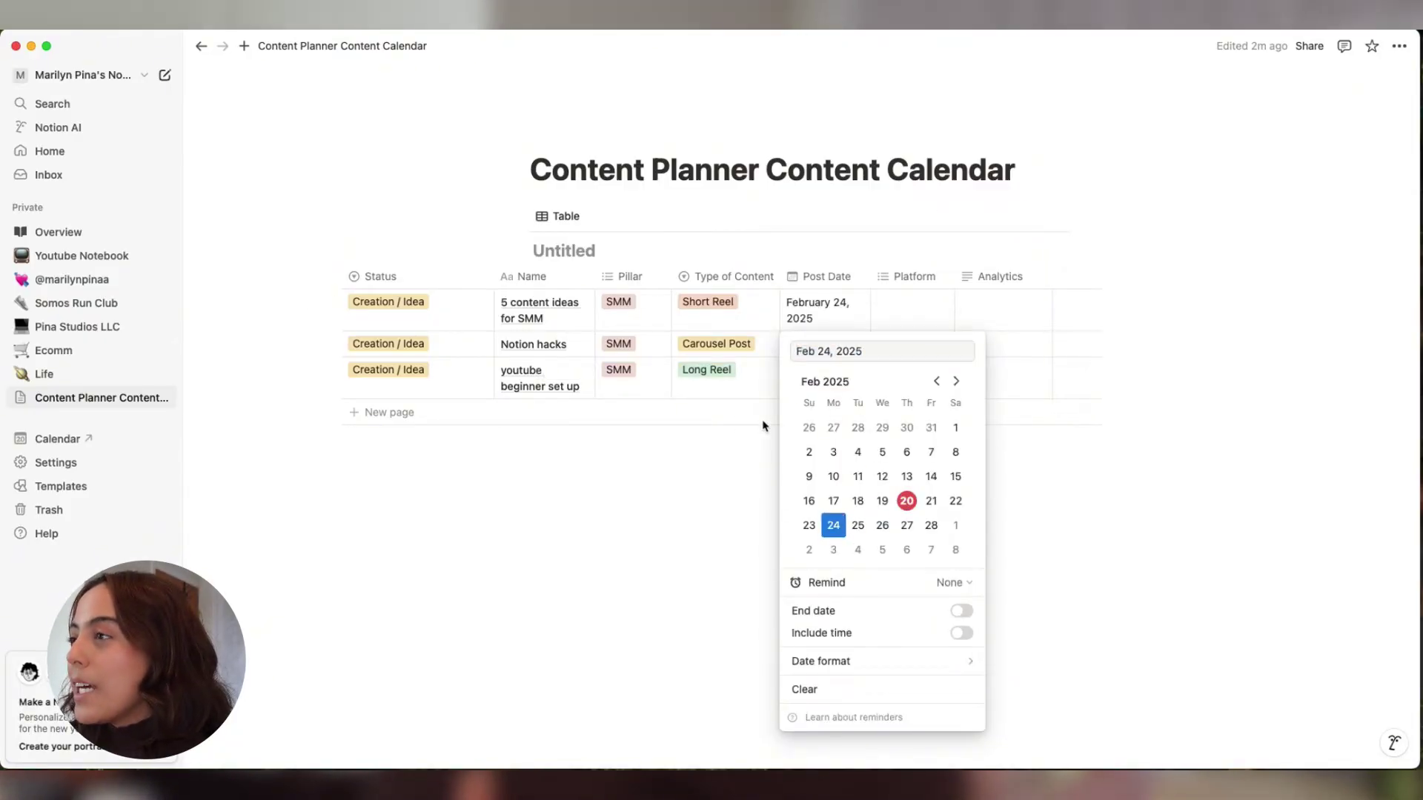
Confirm February 24 for the first idea and date the others February 25 and 26, 2025.
key("Escape")
left_click(816, 343)
left_click(858, 551)
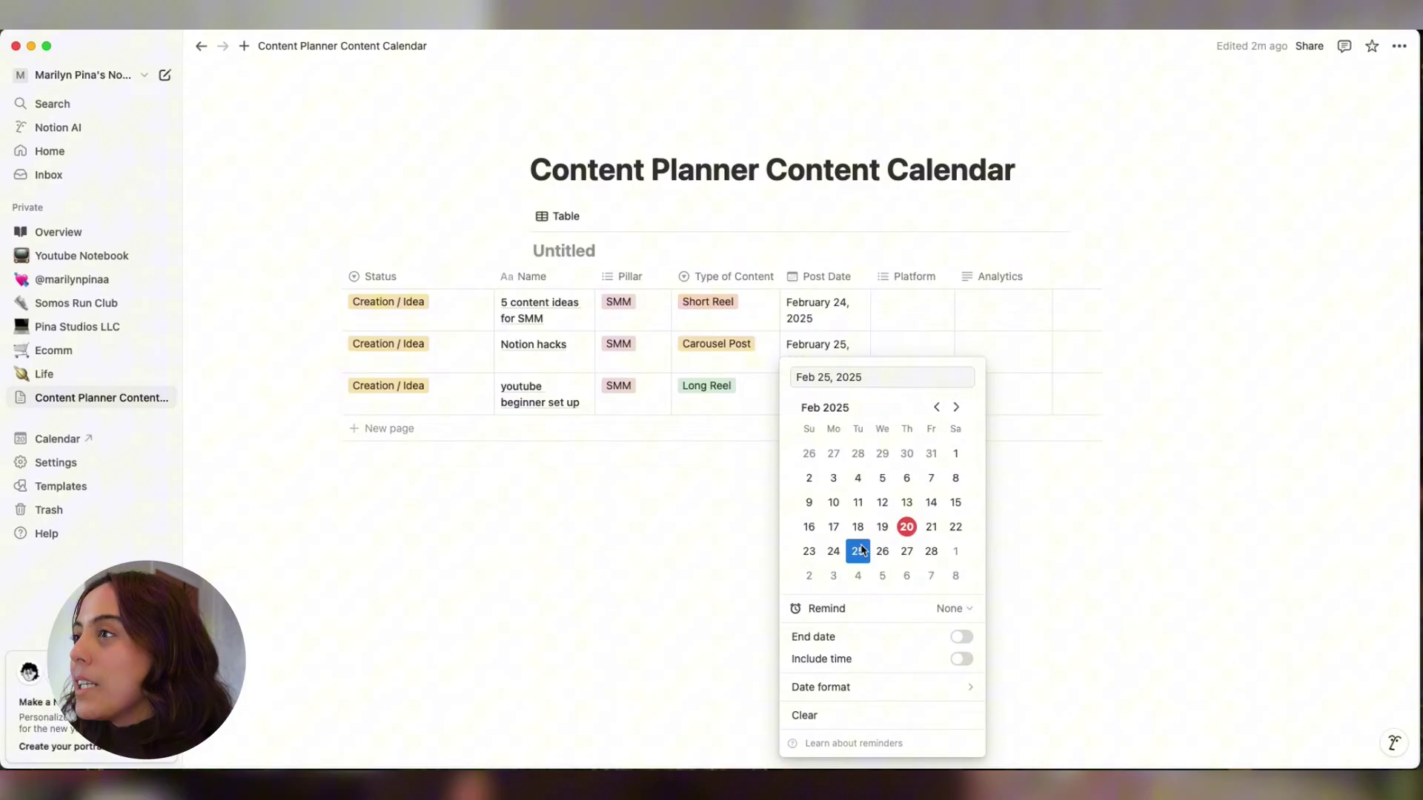
key("Escape")
left_click(821, 401)
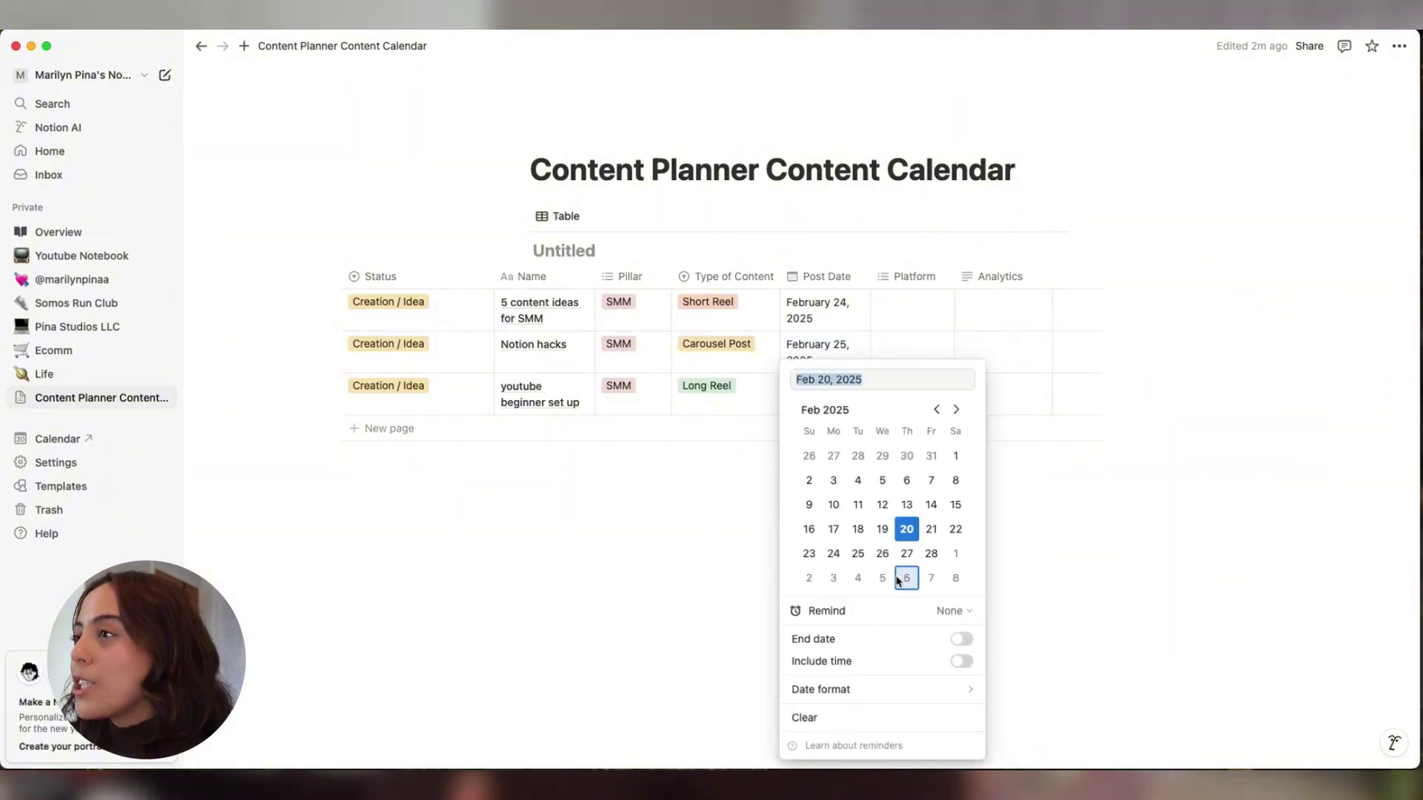
key("Escape")
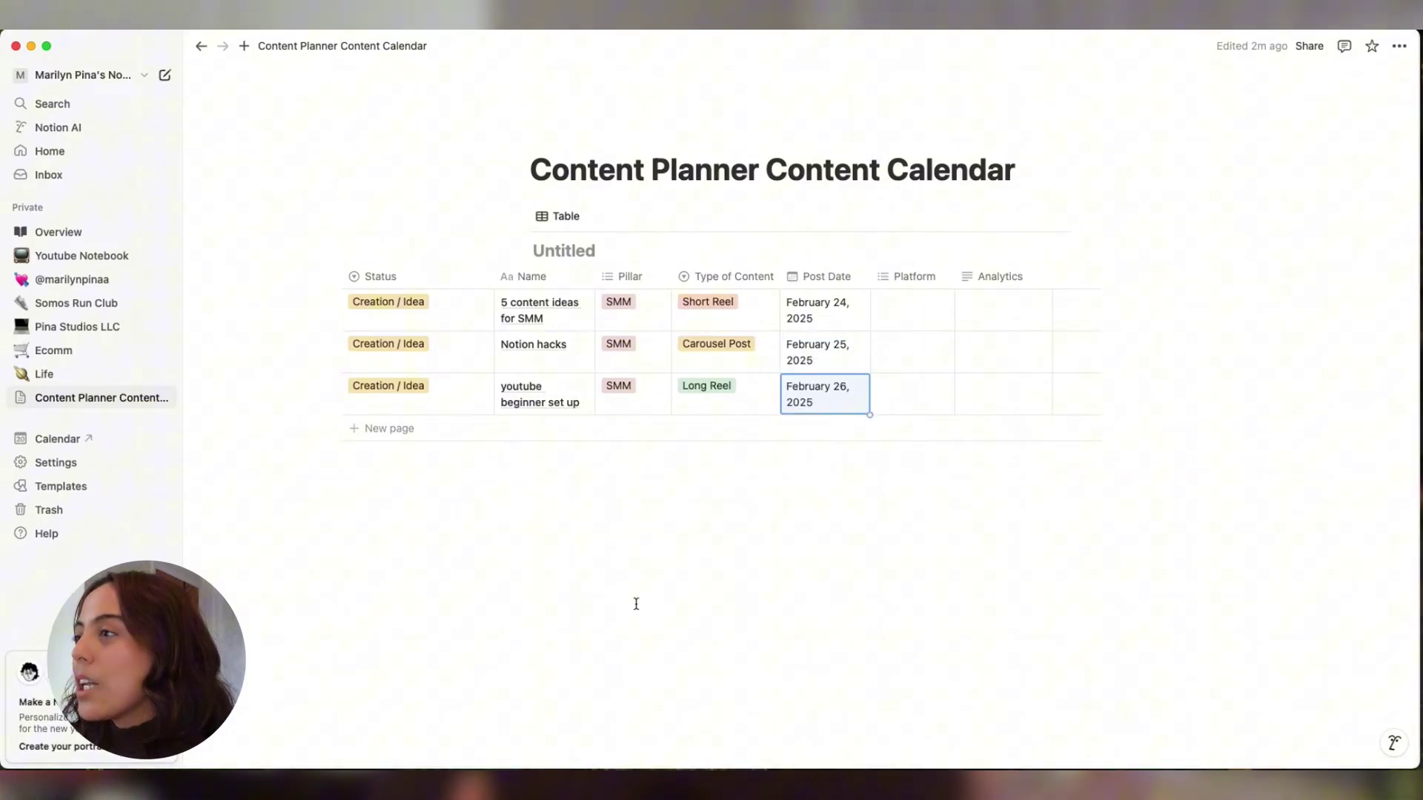
Create Tiktok, Instagram and Shorts Platform options, leaving Shorts on the first idea.
left_click(899, 303)
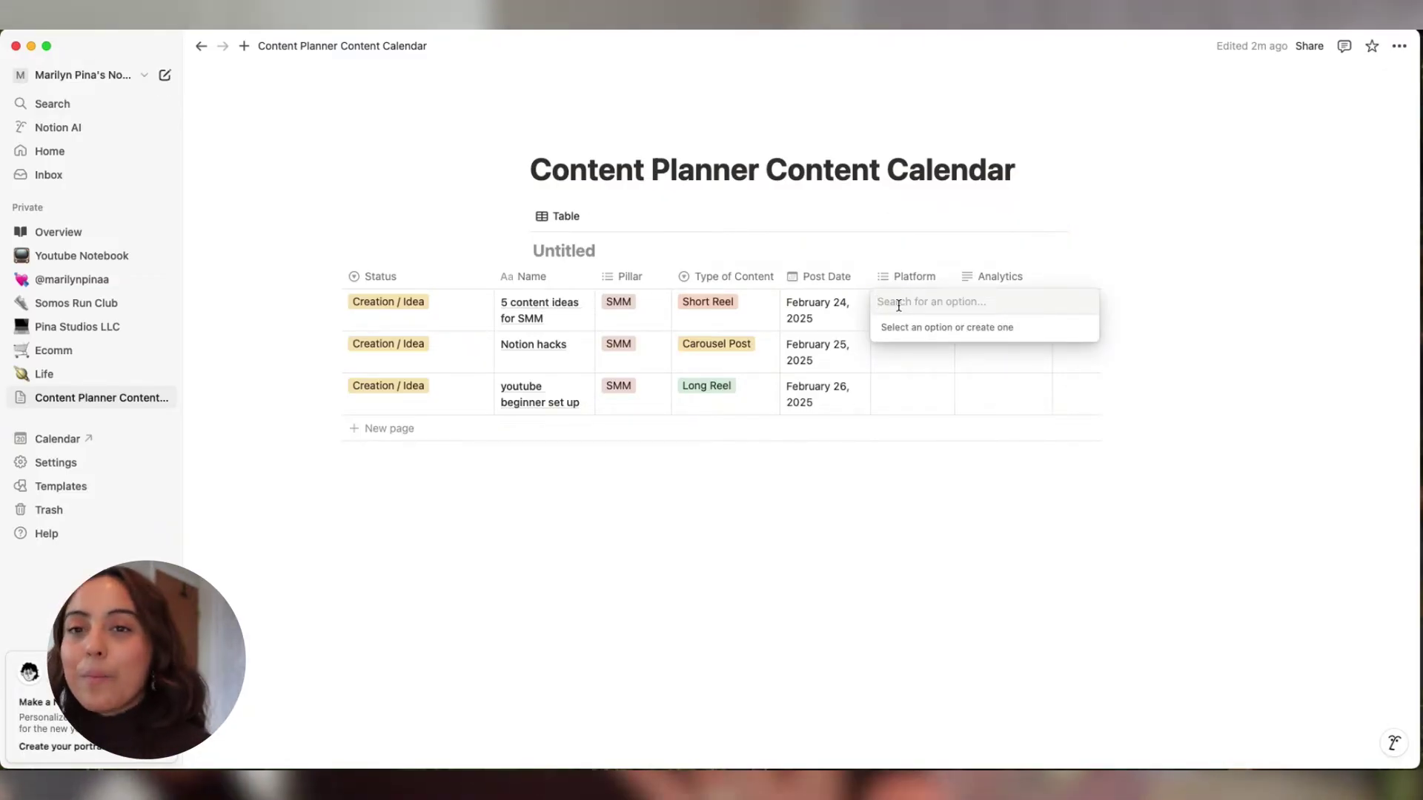
type("T")
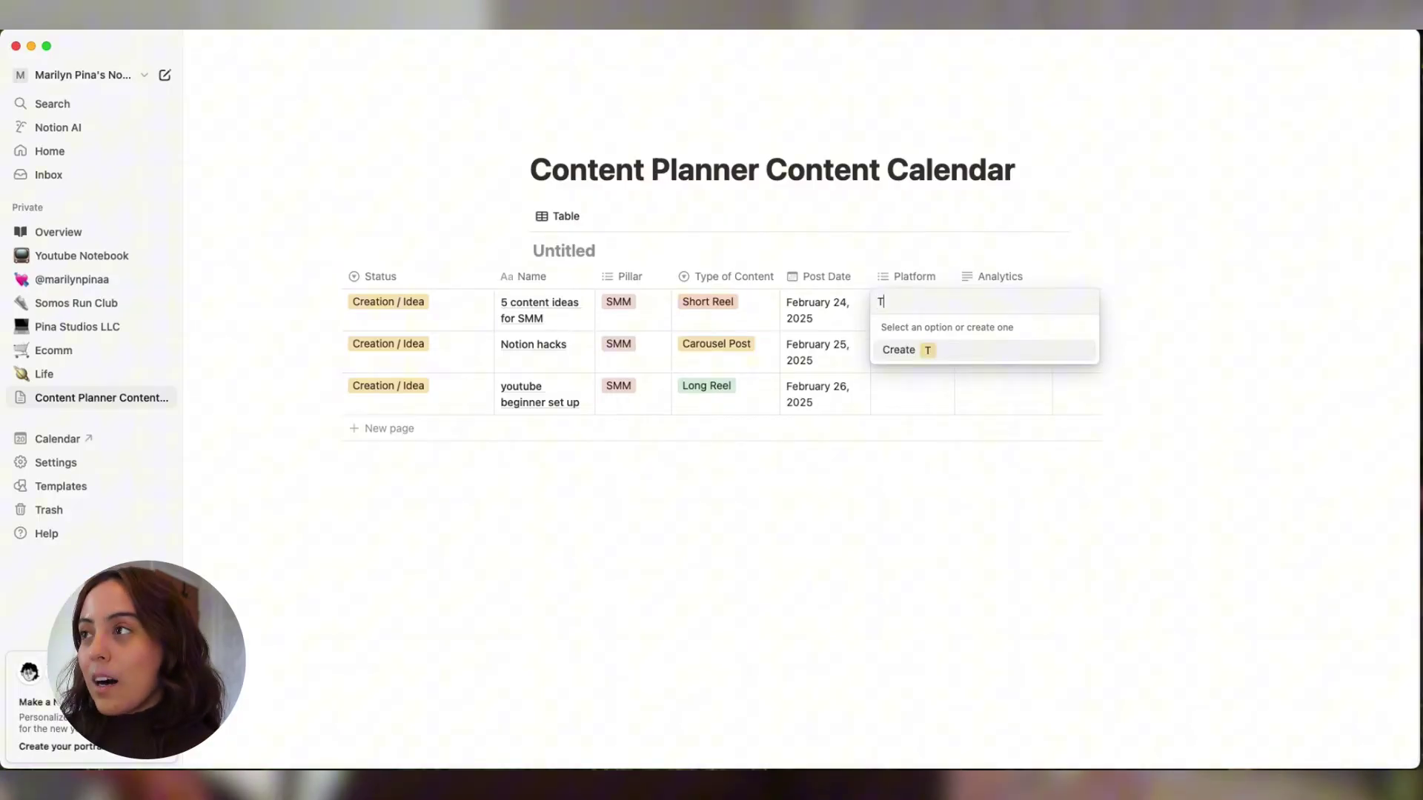
type("iktok")
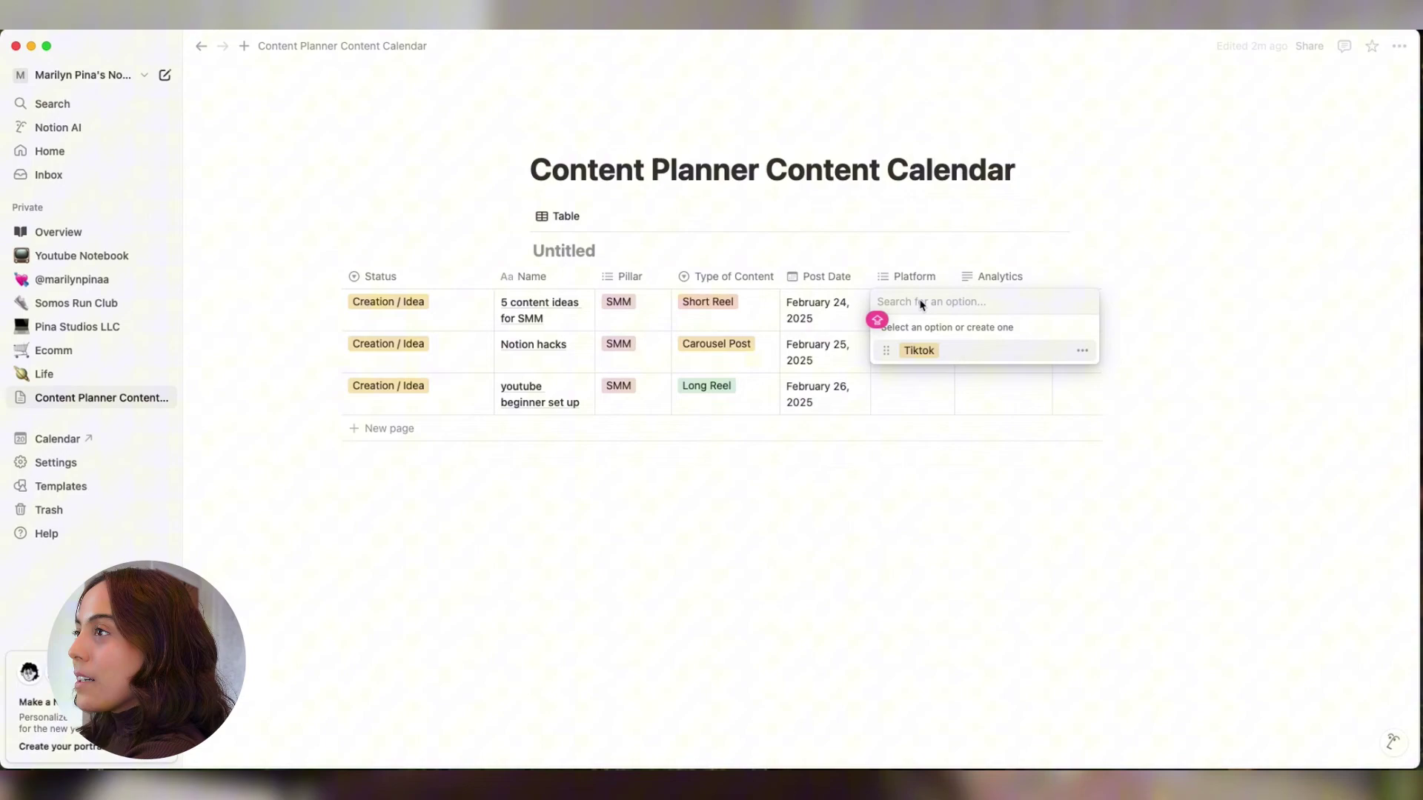
type("Instagram")
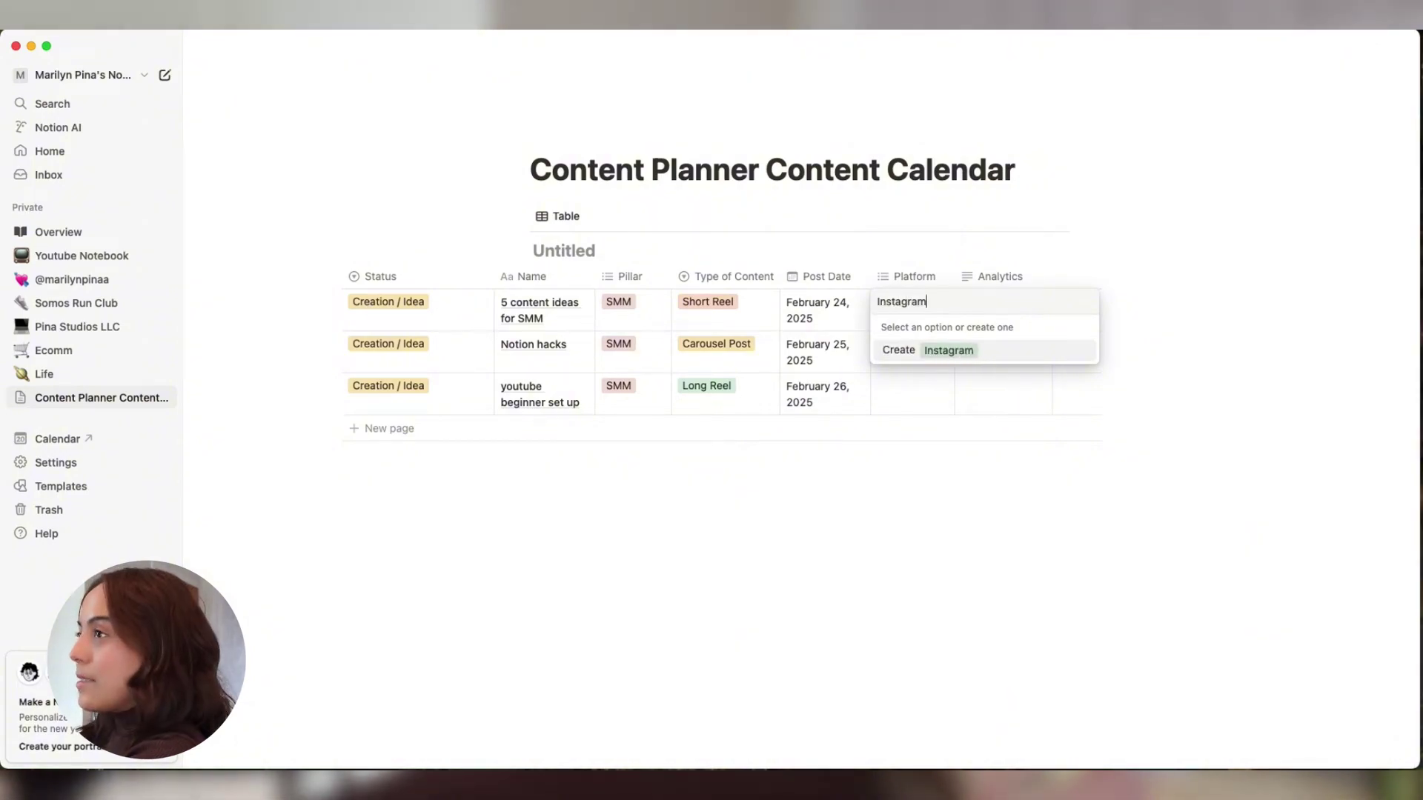
key("Return")
key("BackSpace")
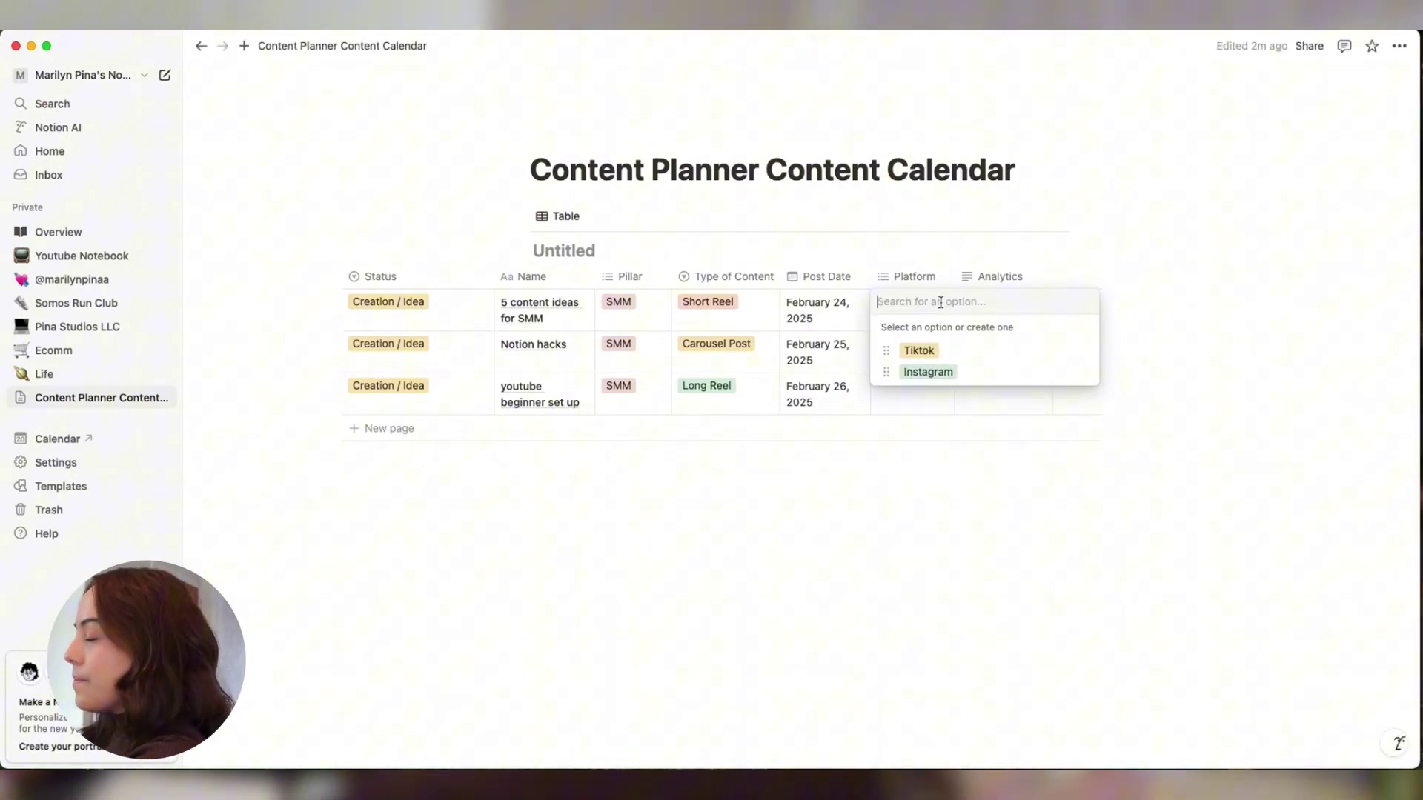
type("Shorts")
key("Return")
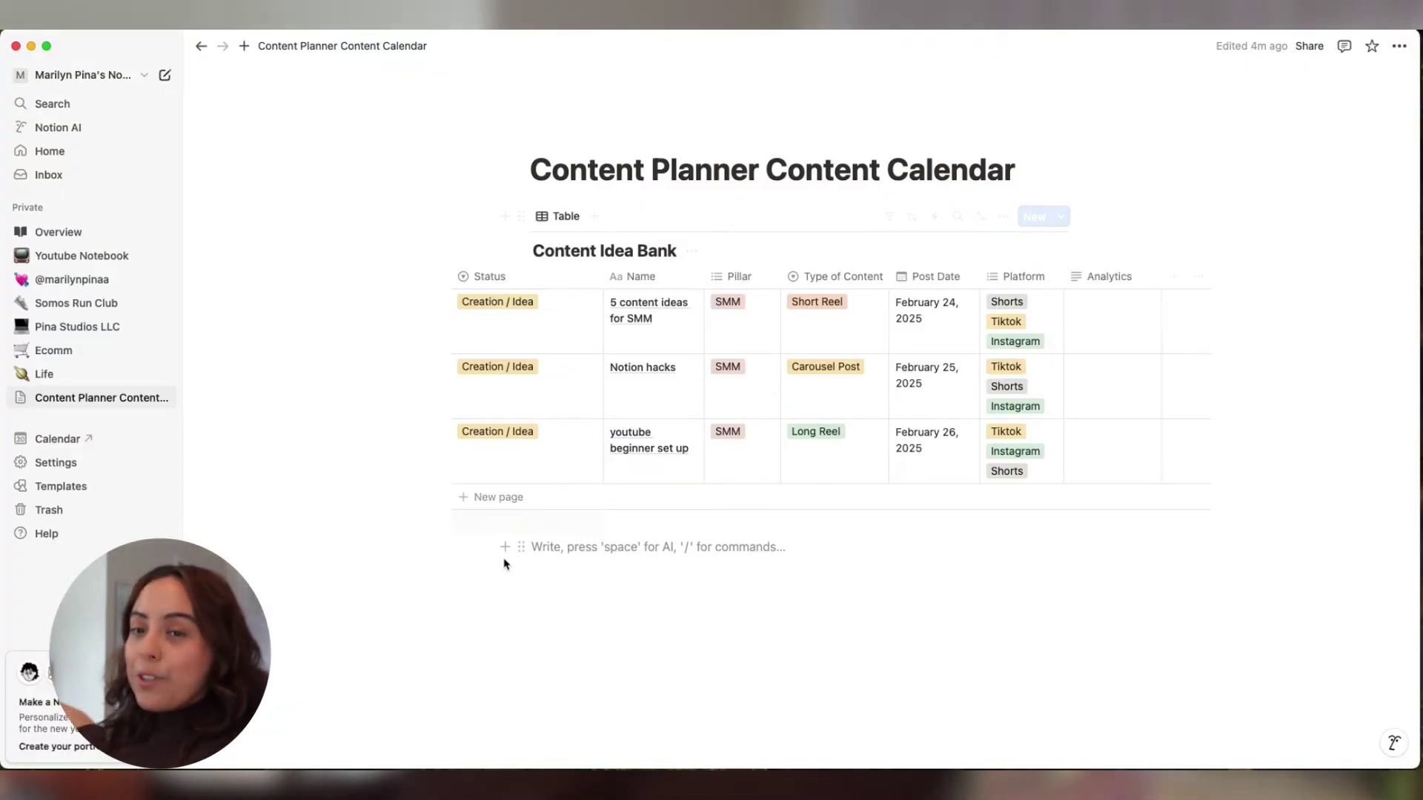
Insert a Calendar view from the Database block section below the Content Idea Bank table.
left_click(504, 549)
scroll(632, 397, "down", 5)
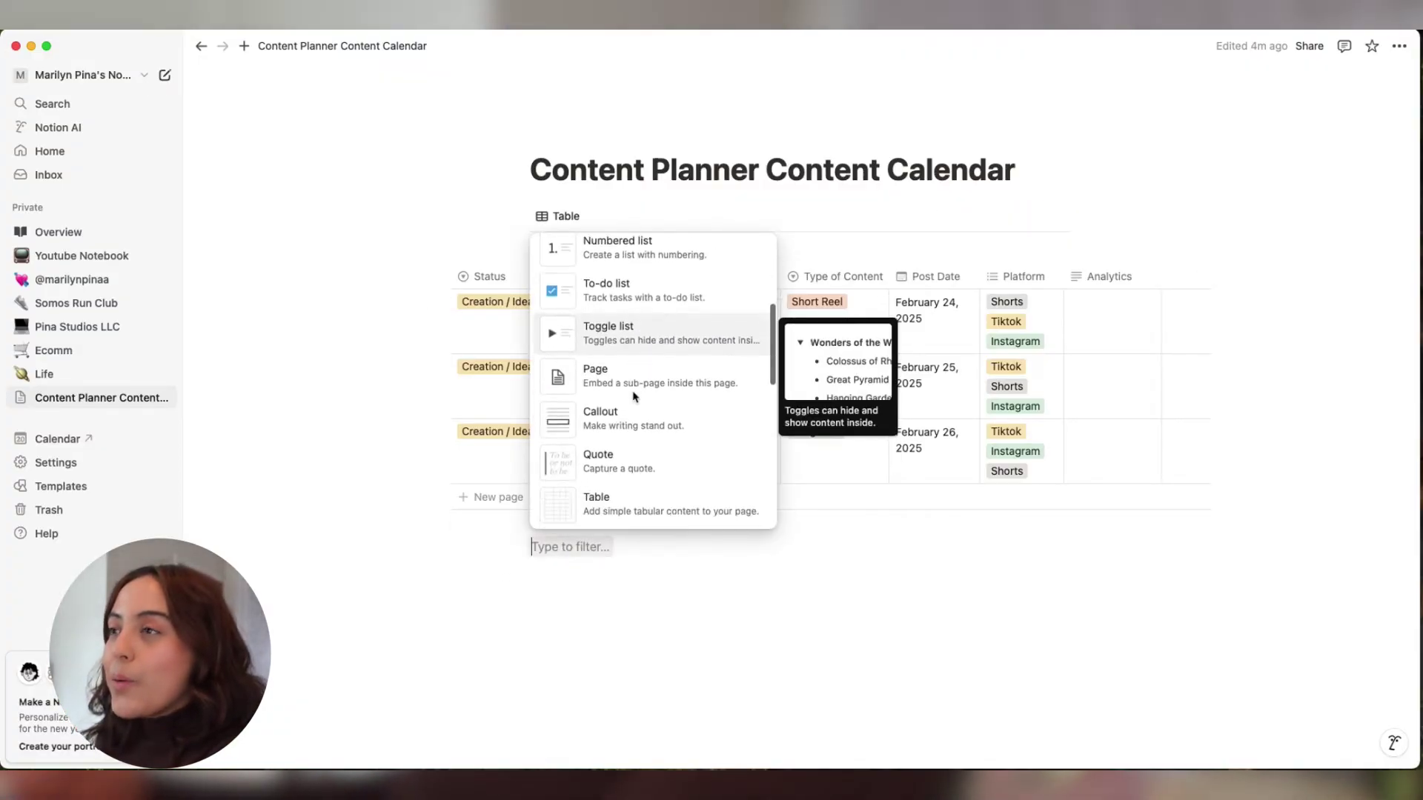
scroll(632, 397, "down", 10)
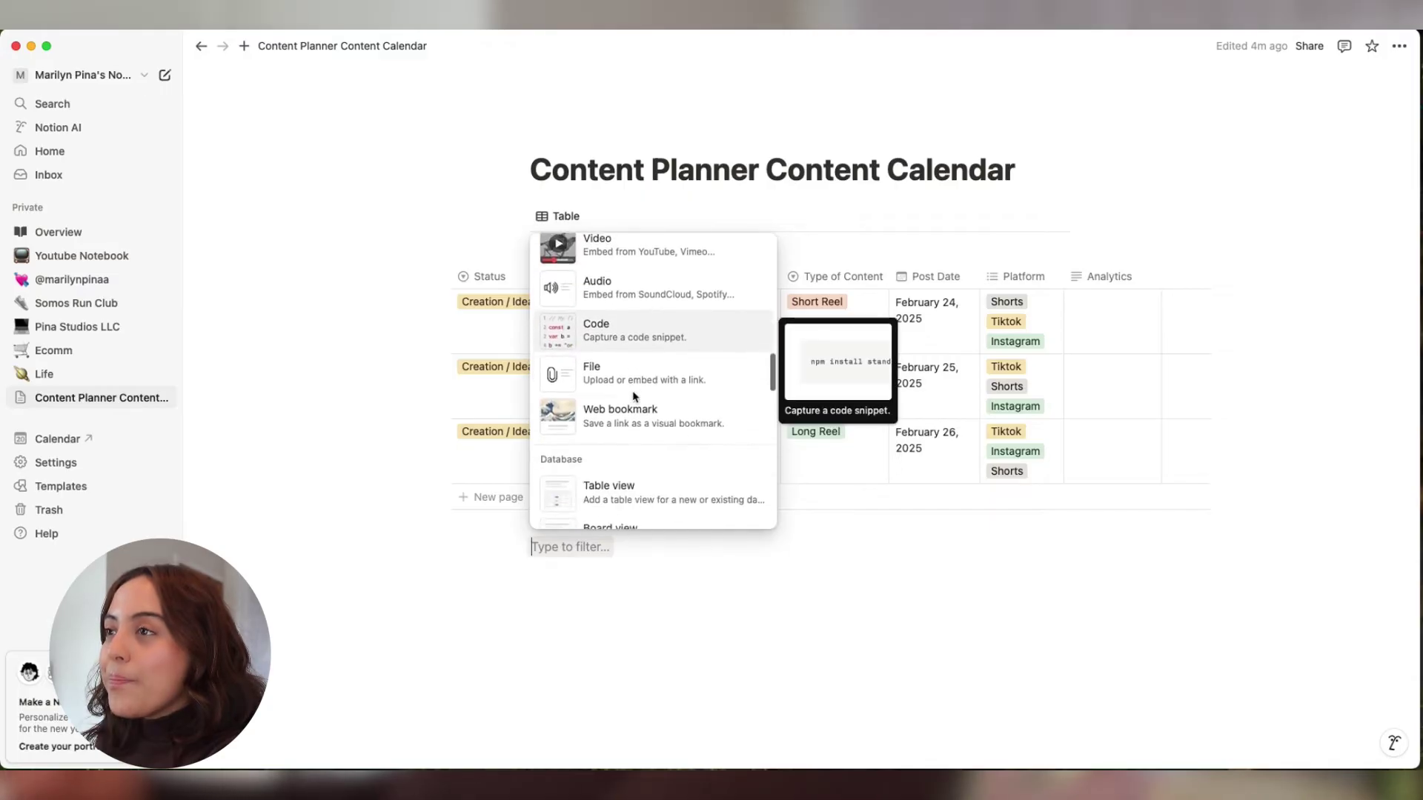
scroll(633, 398, "down", 4)
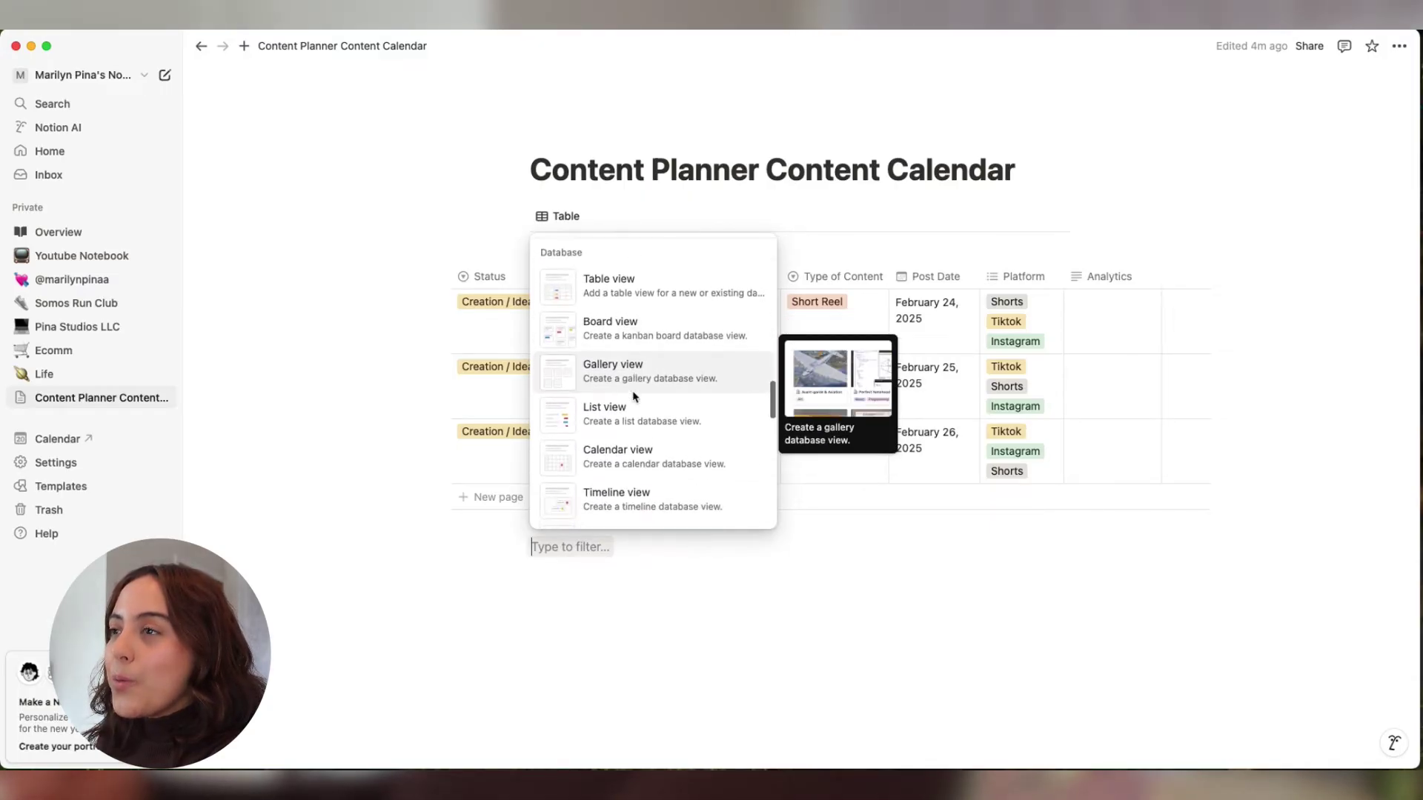
left_click(627, 424)
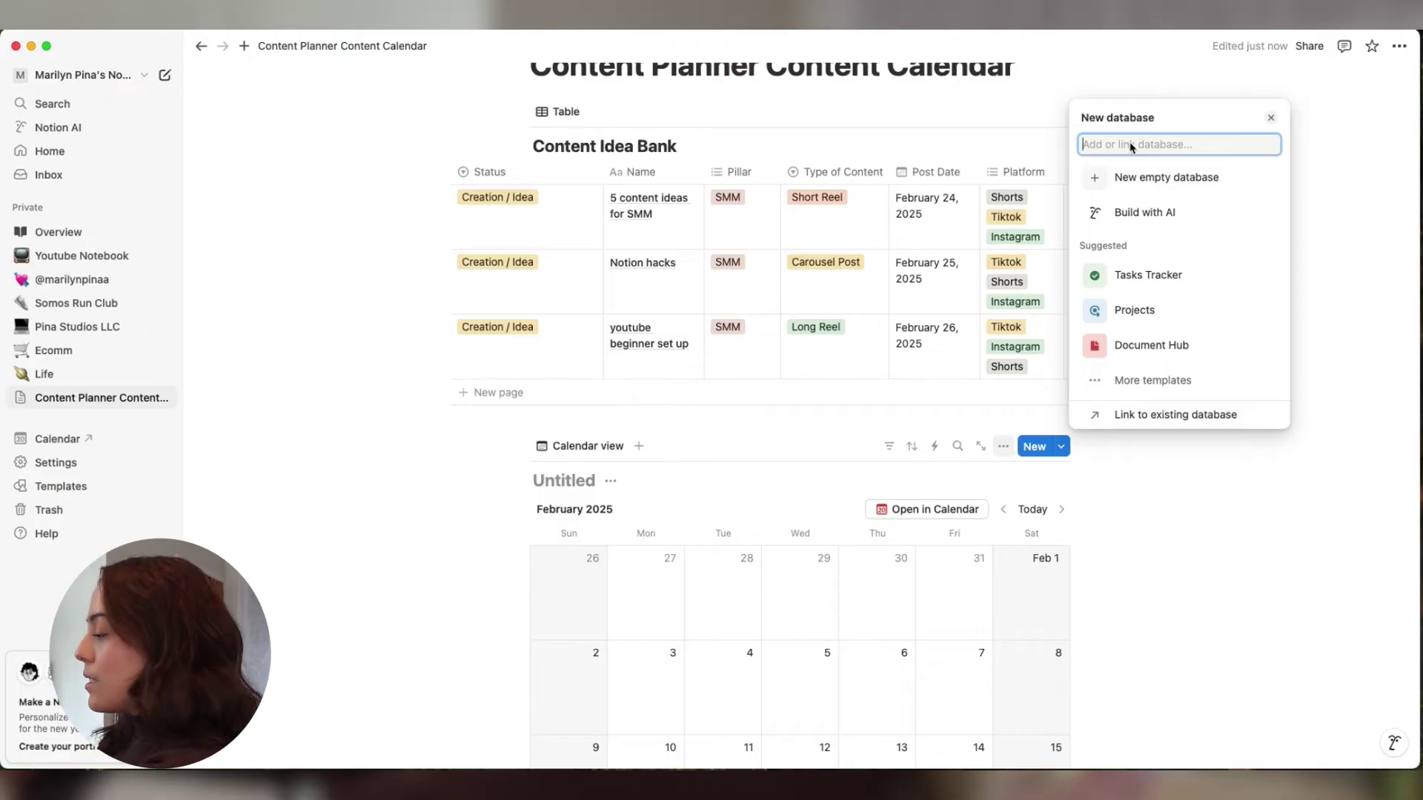
Search 'content idea' and link the calendar to this page's Content Idea Bank database.
type("content idea bank")
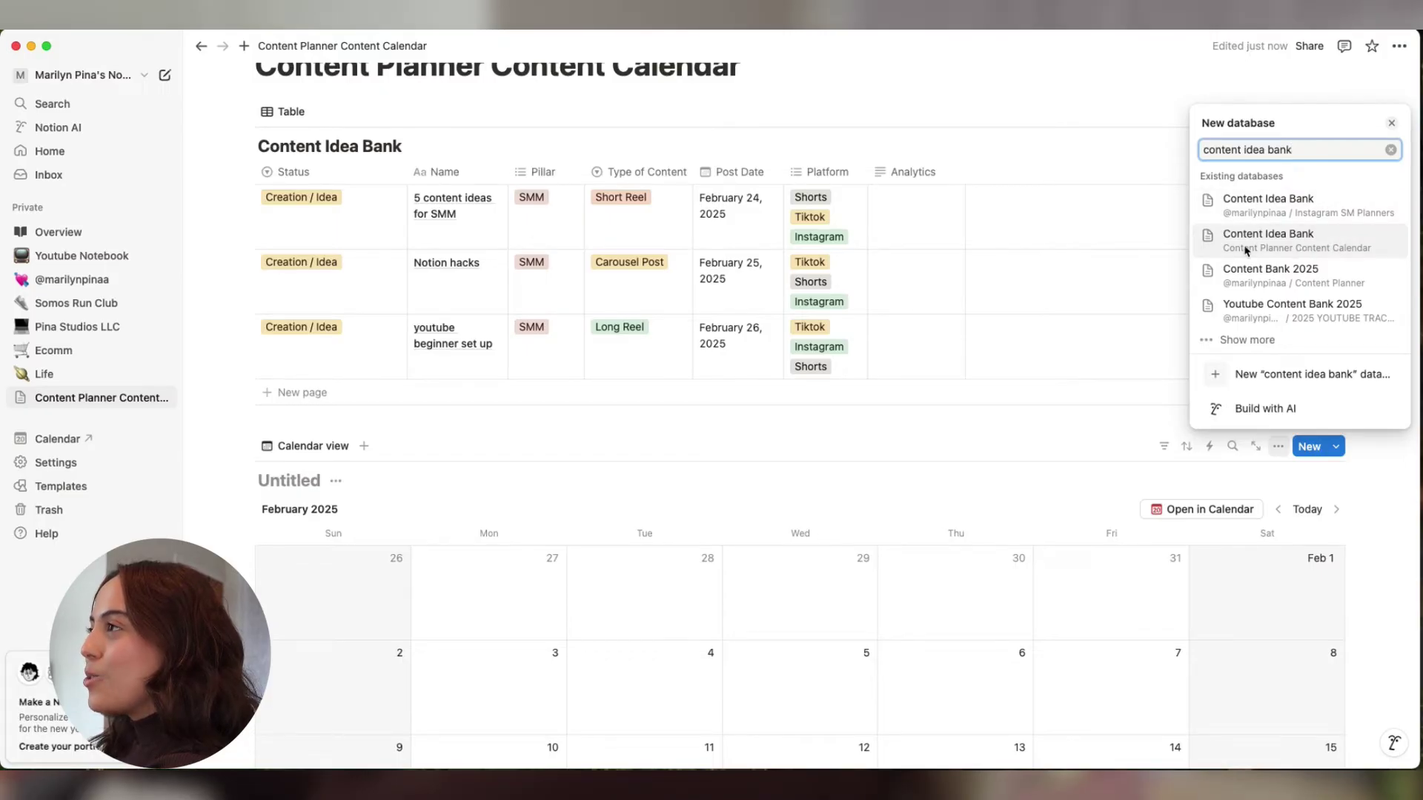
left_click(1314, 256)
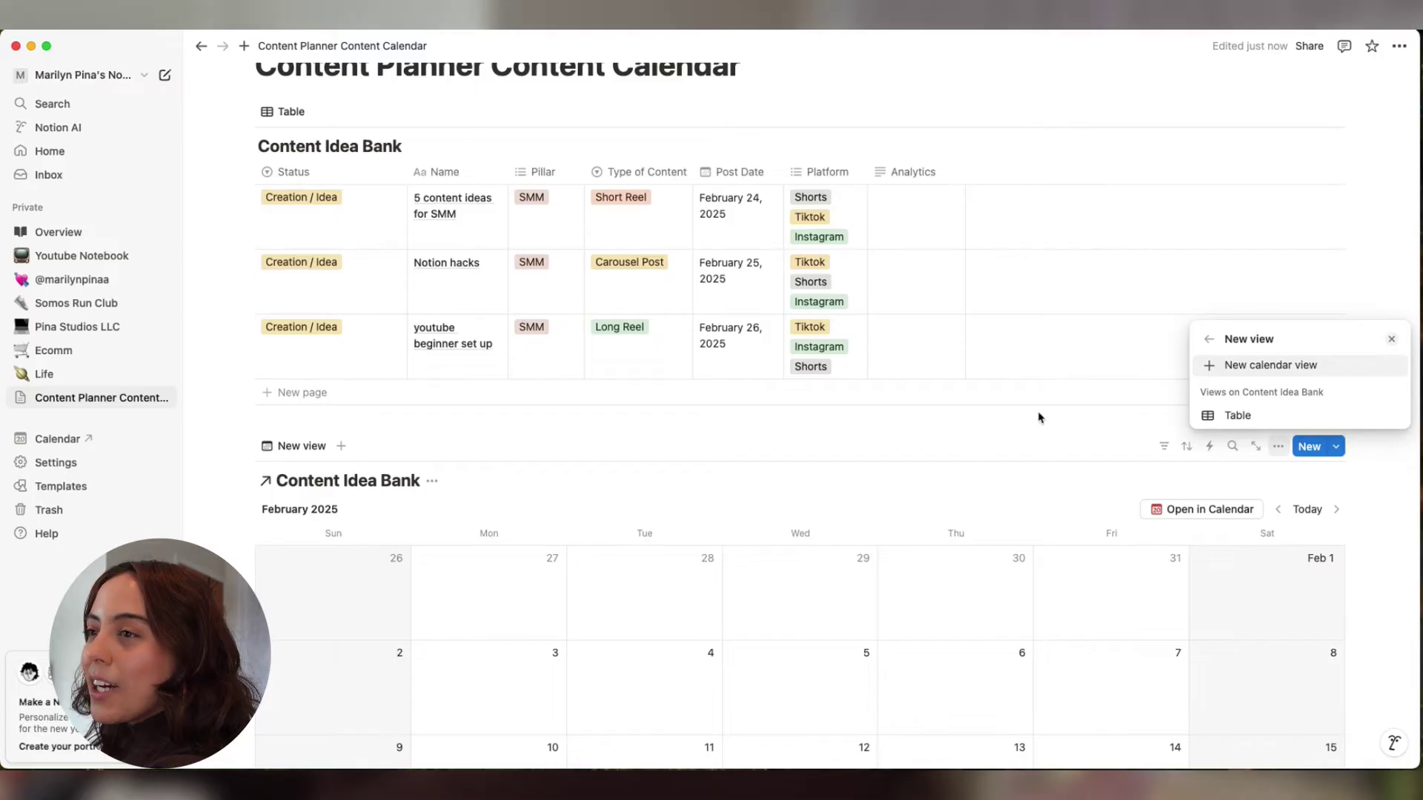
left_click(975, 455)
scroll(976, 454, "down", 5)
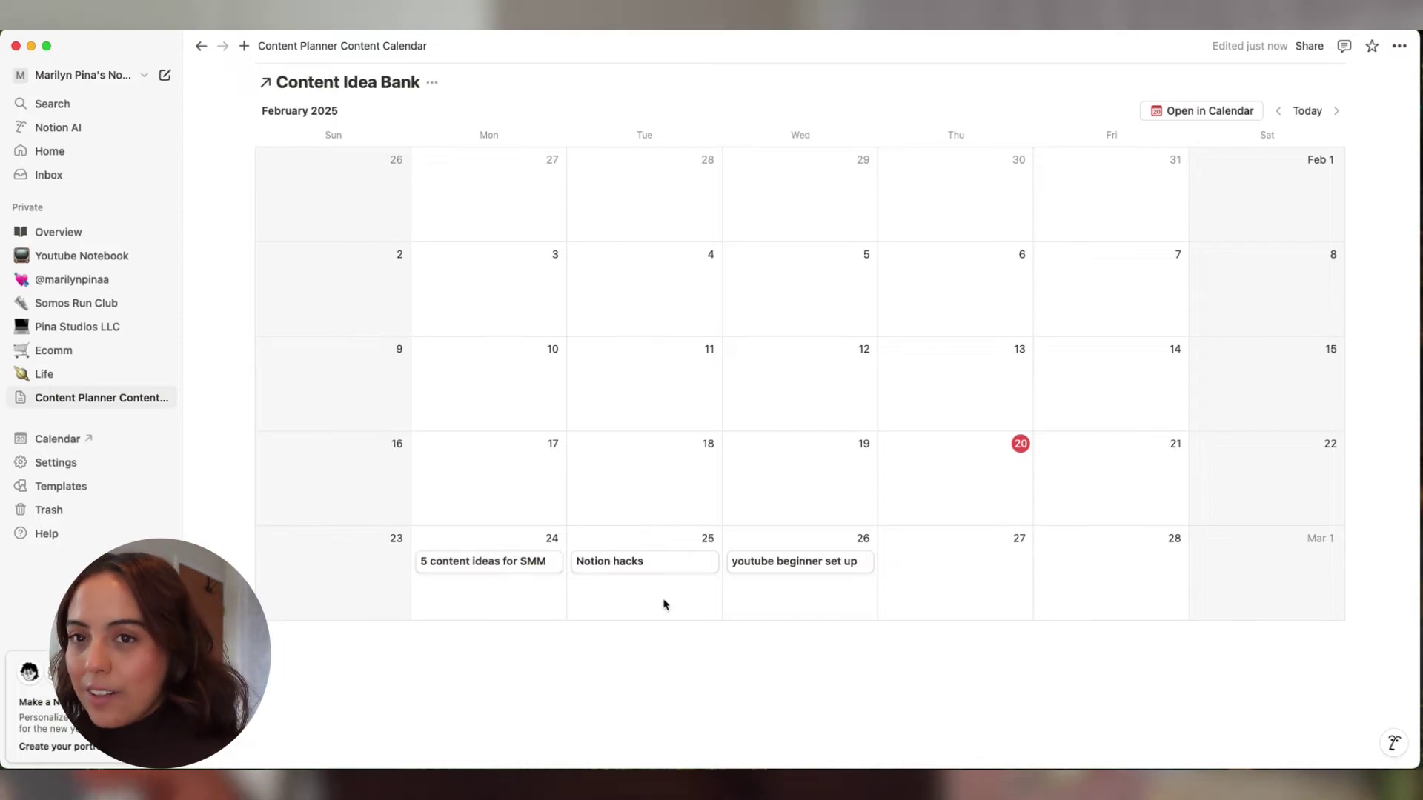
scroll(663, 599, "down", 1)
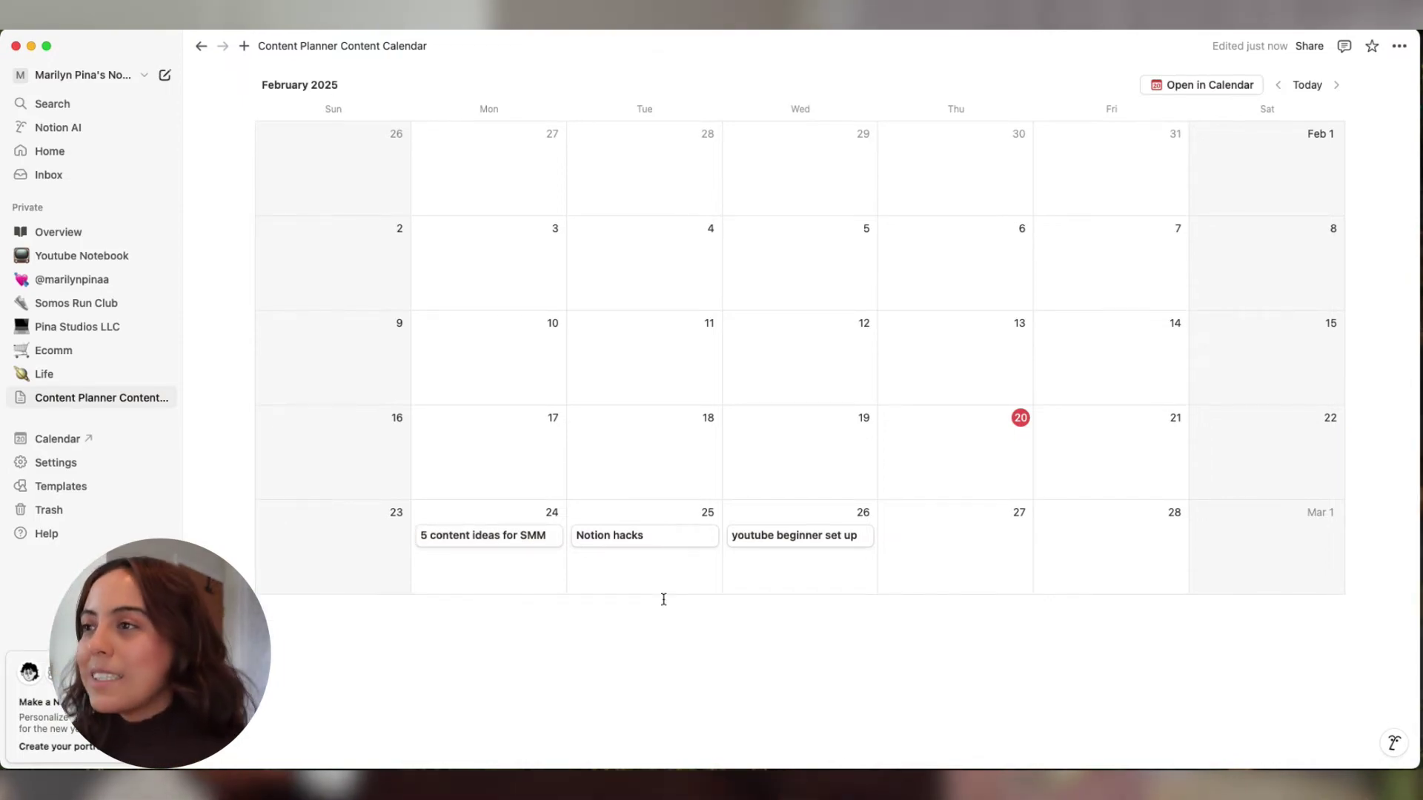
Make the calendar cards show the Status, Pillar and Type of Content properties.
scroll(663, 598, "up", 4)
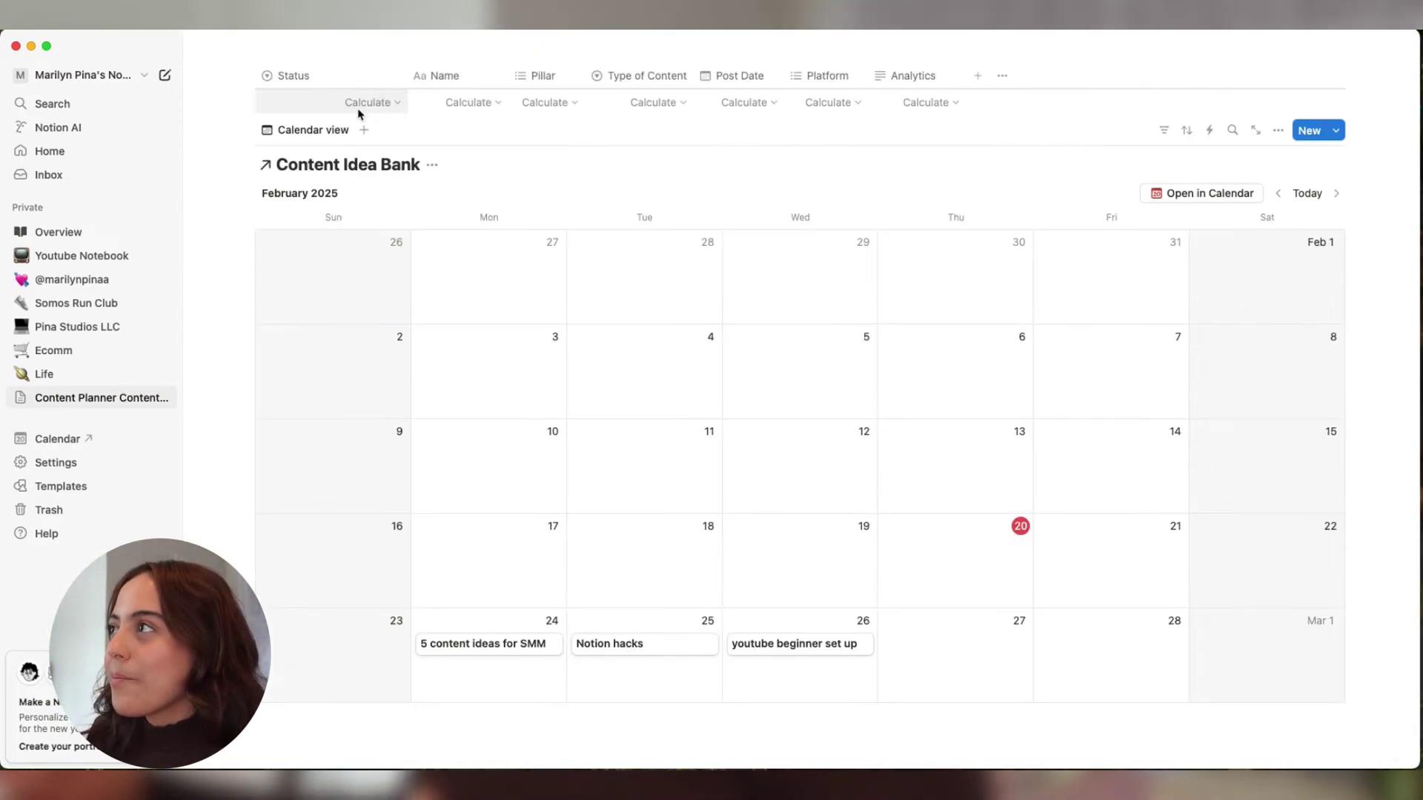
left_click(1280, 132)
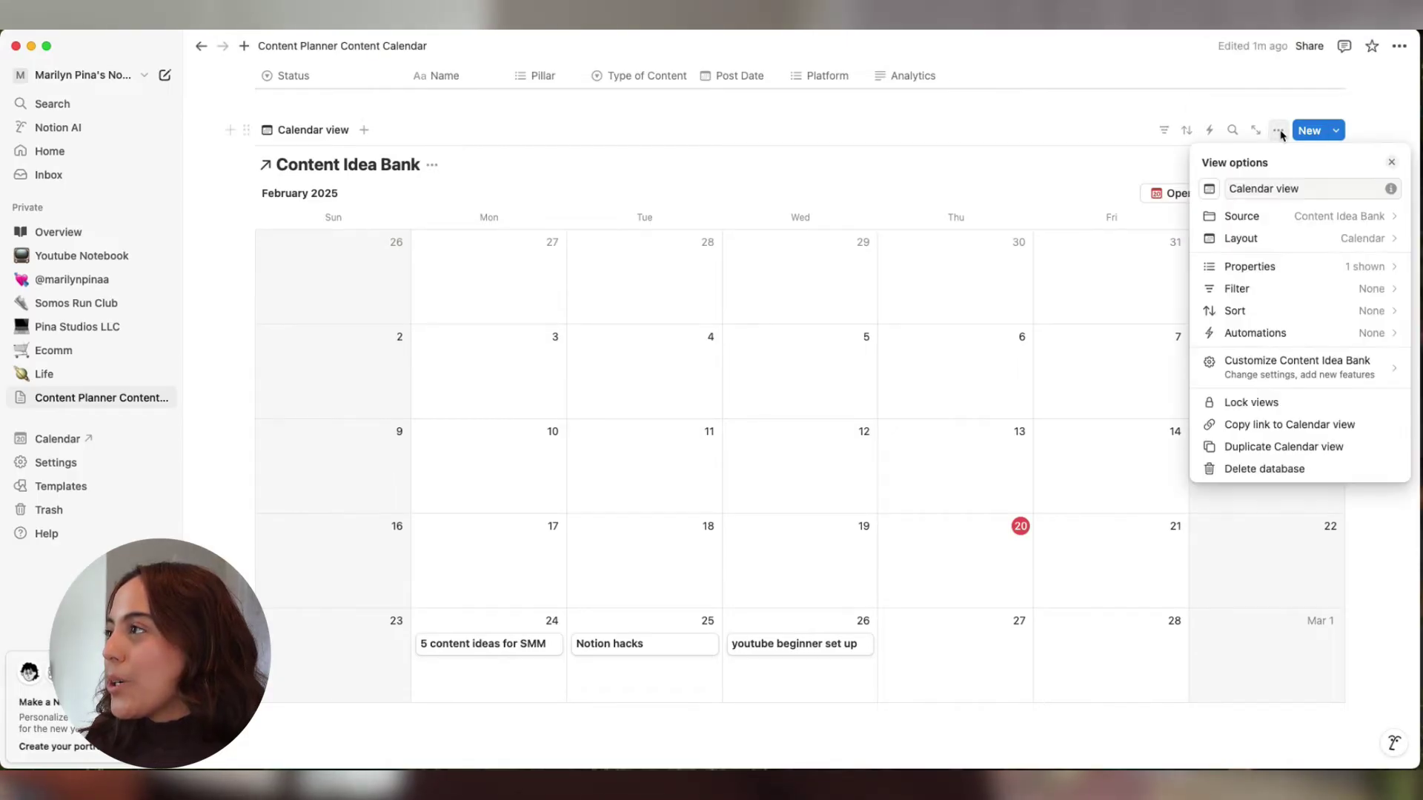
left_click(1293, 267)
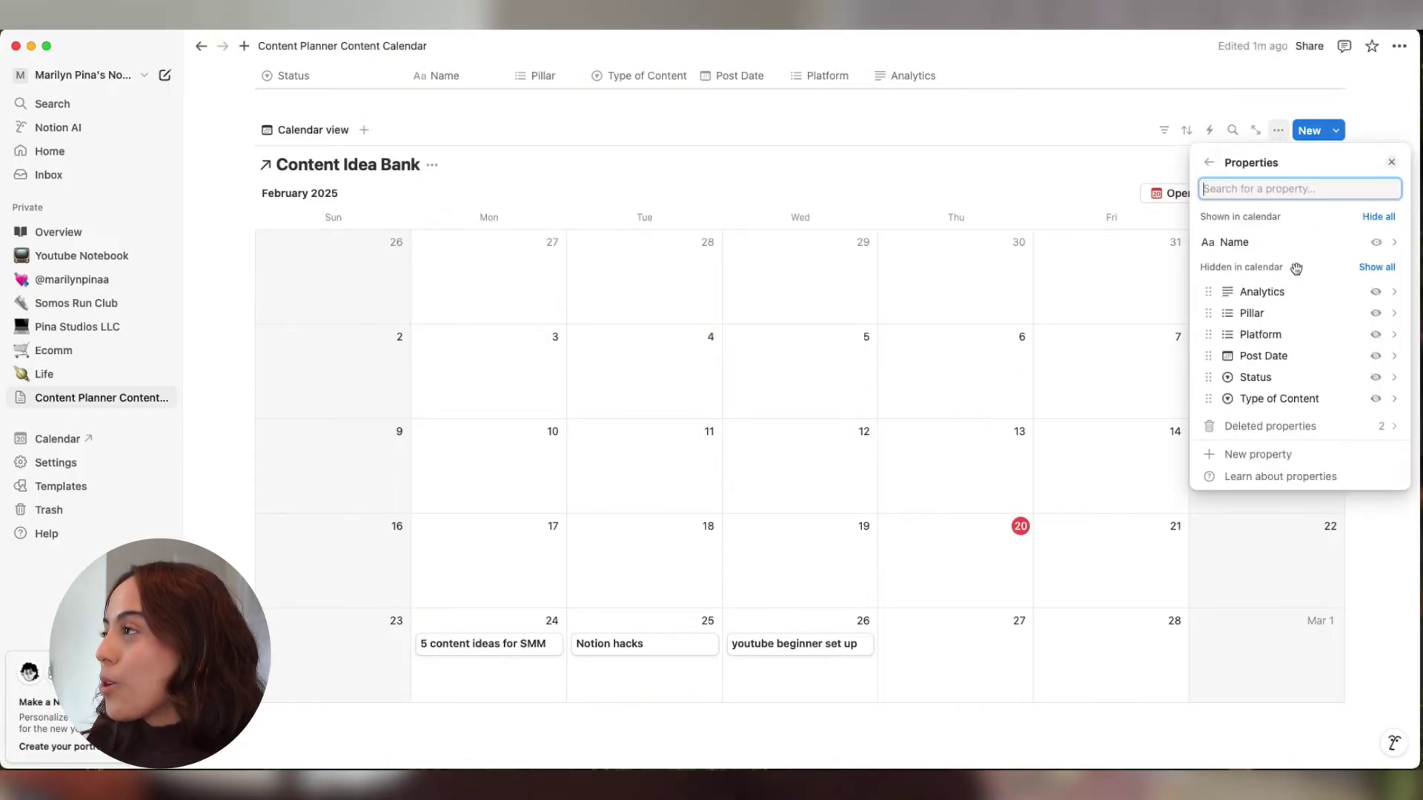
left_click(1377, 377)
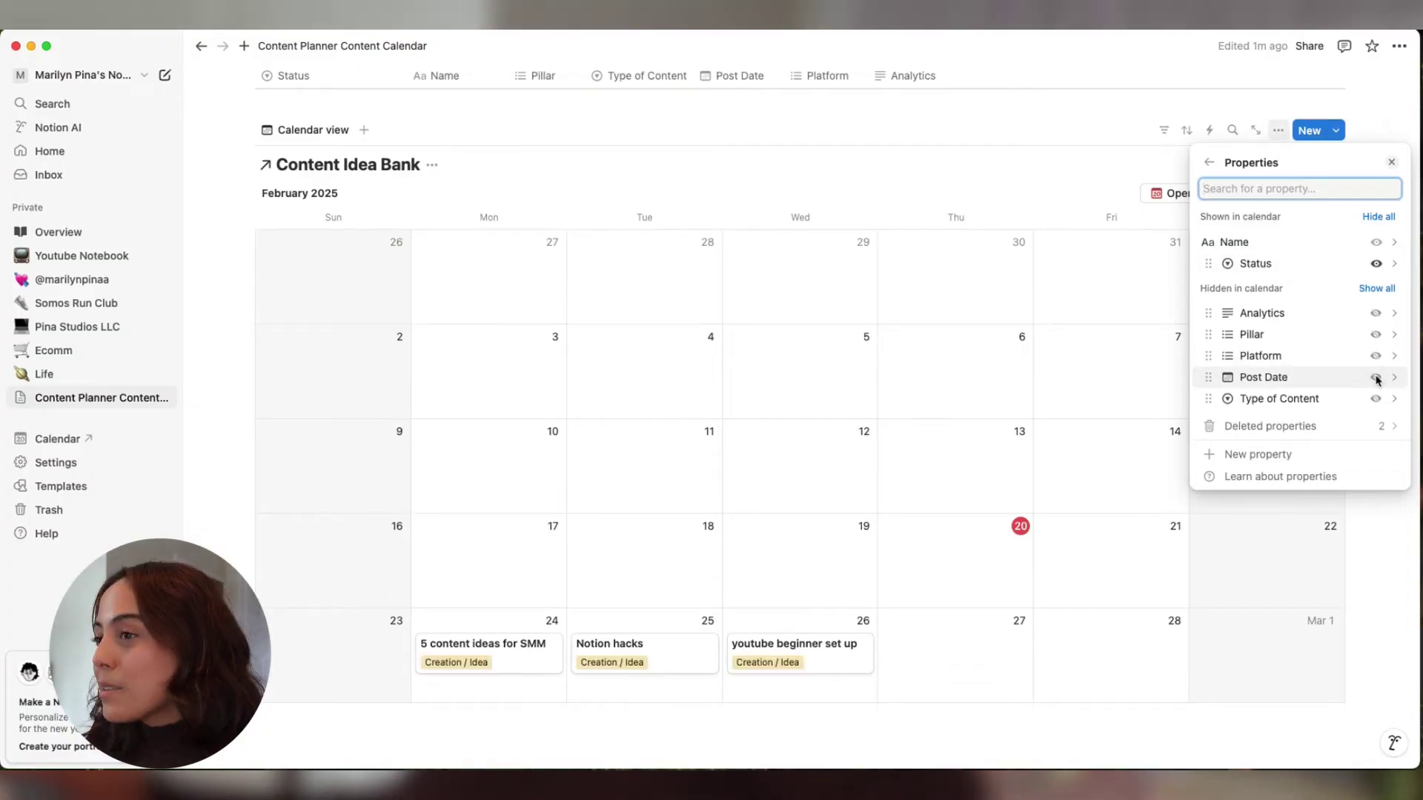
left_click(1376, 335)
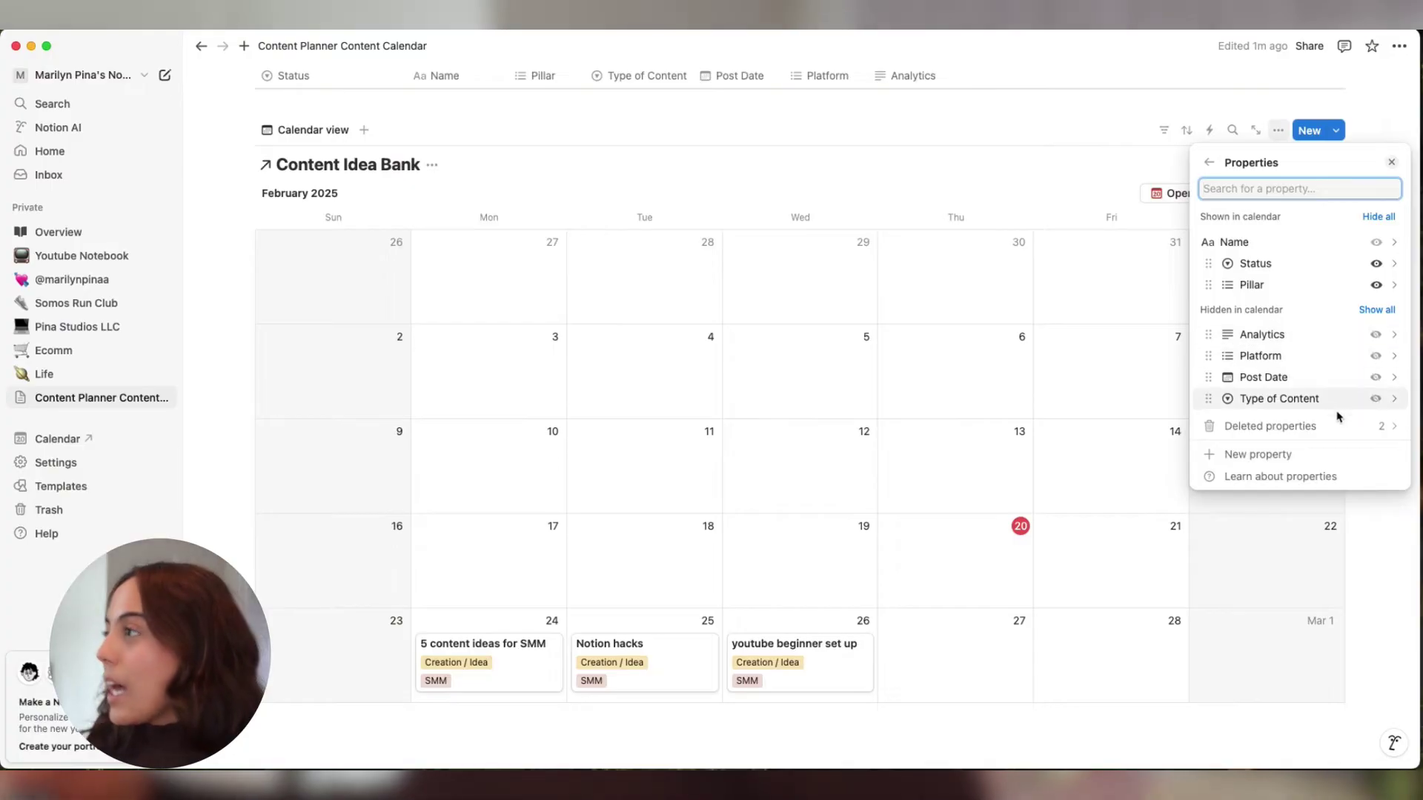
left_click(1375, 399)
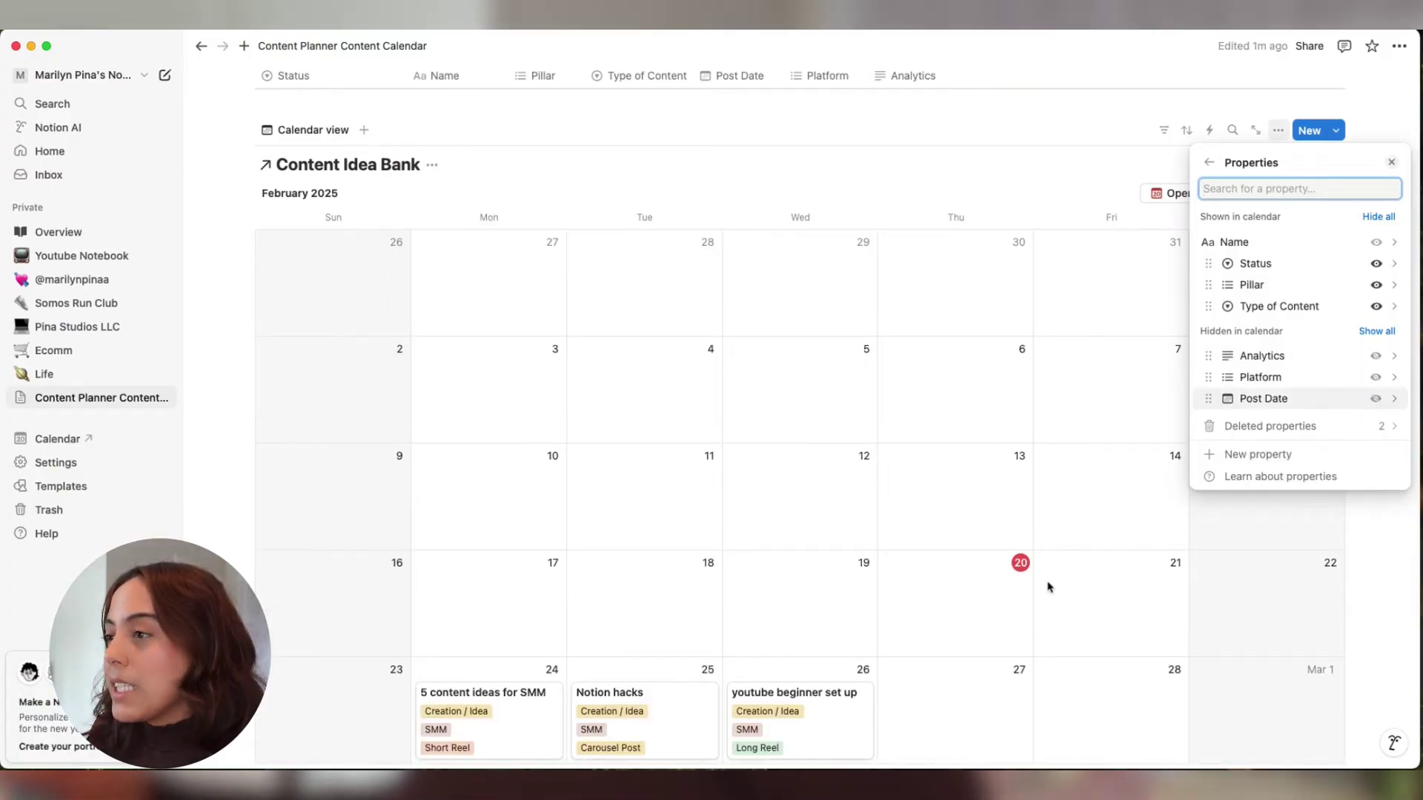
left_click(263, 552)
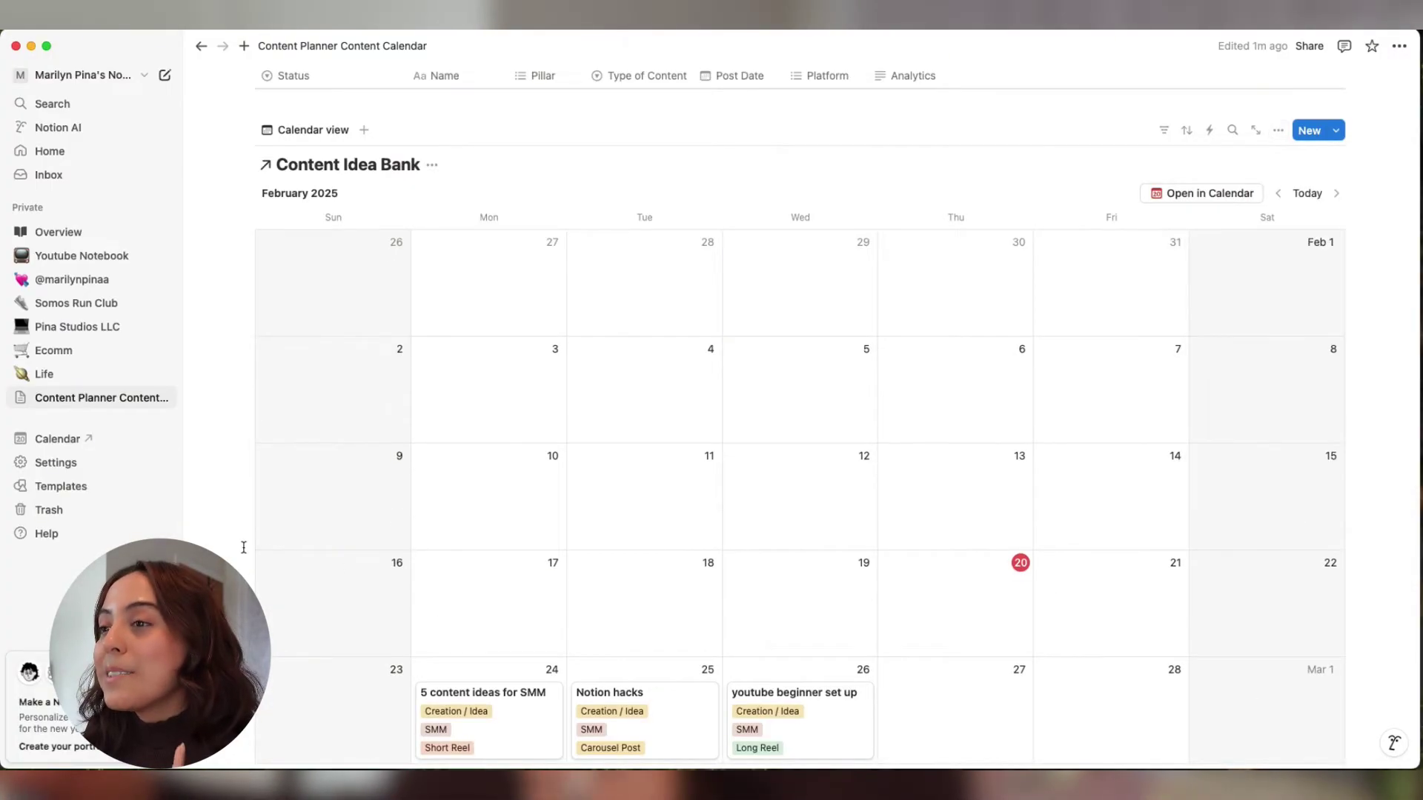
scroll(459, 659, "down", 2)
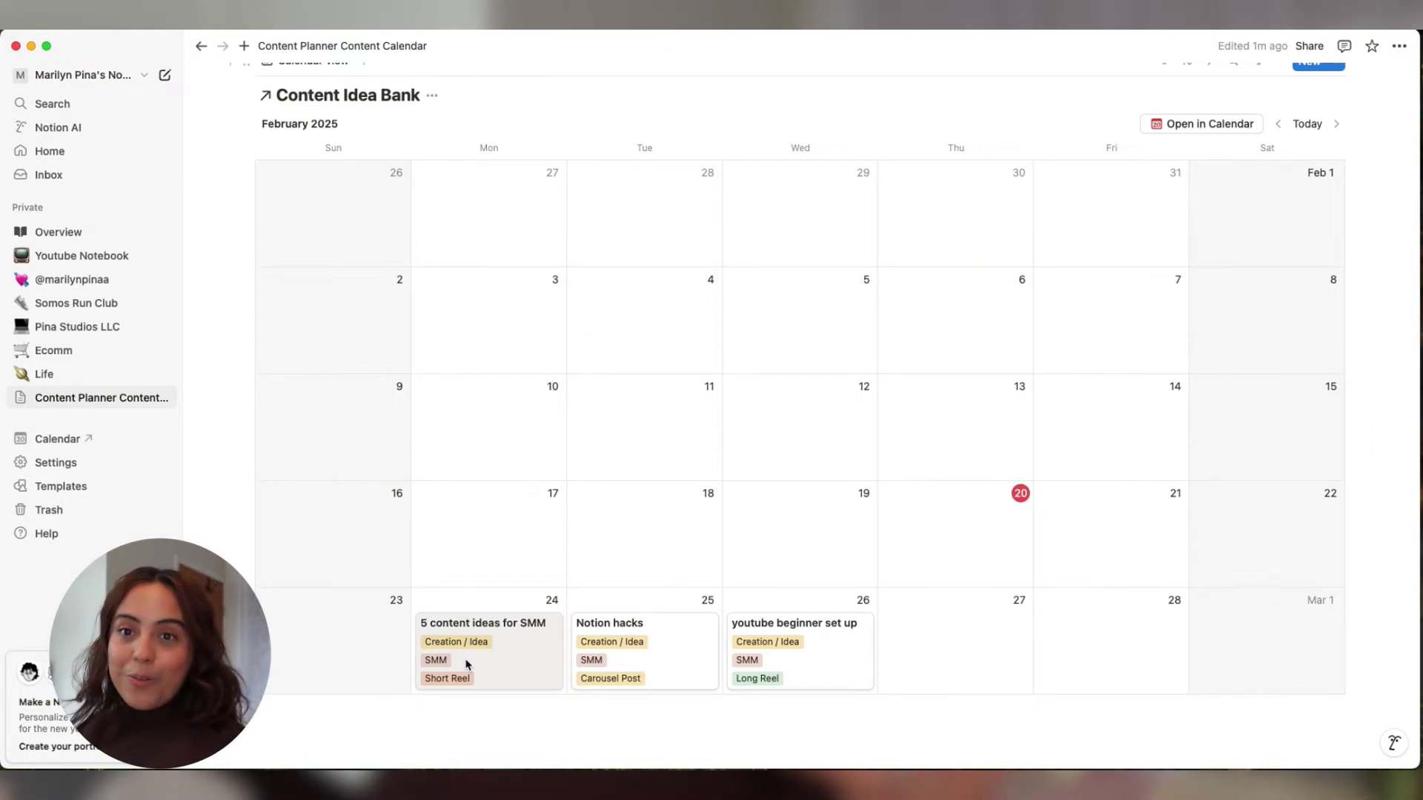
Drag the calendar view beside the table to create two columns.
scroll(959, 721, "down", 2)
scroll(960, 724, "up", 10)
scroll(956, 721, "down", 10)
scroll(959, 724, "up", 10)
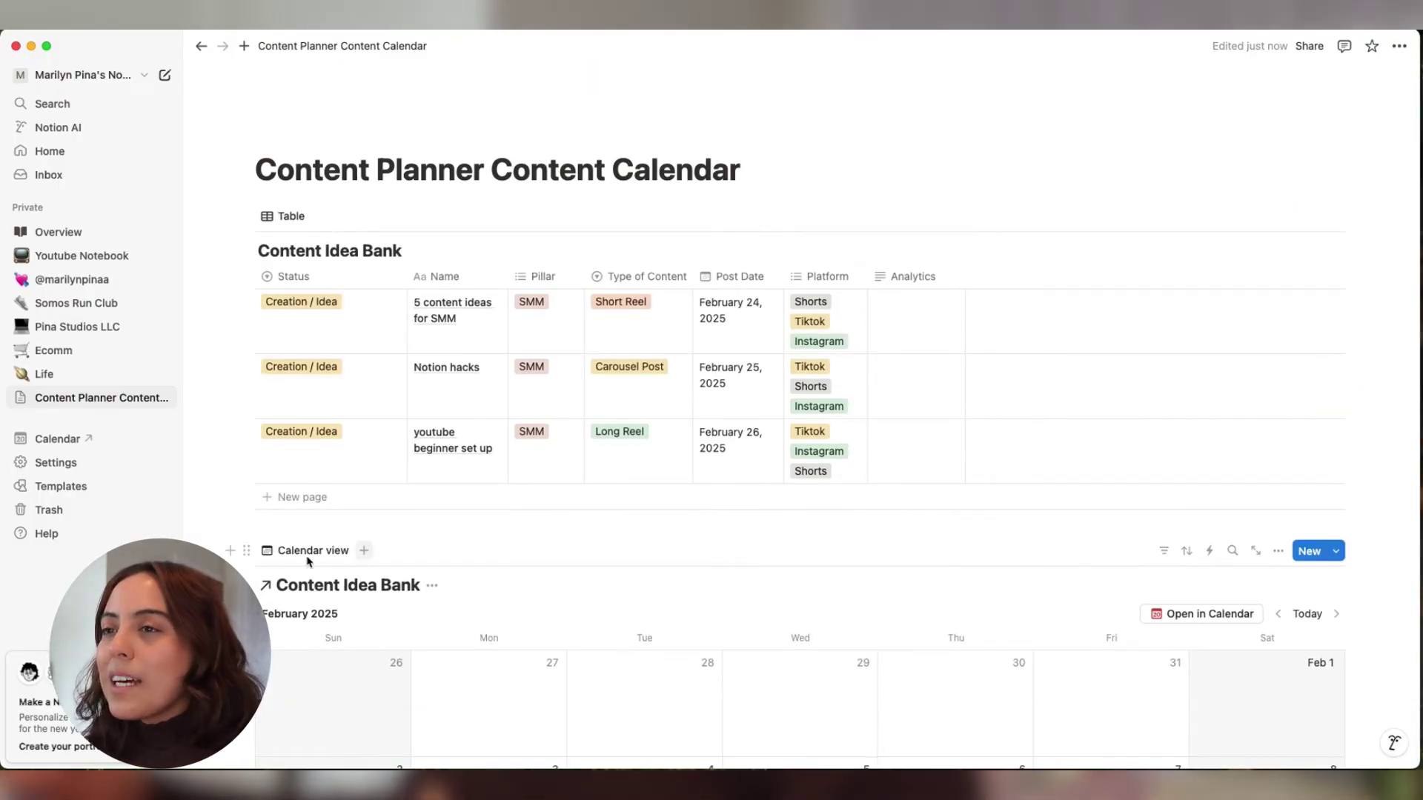
left_click(248, 552)
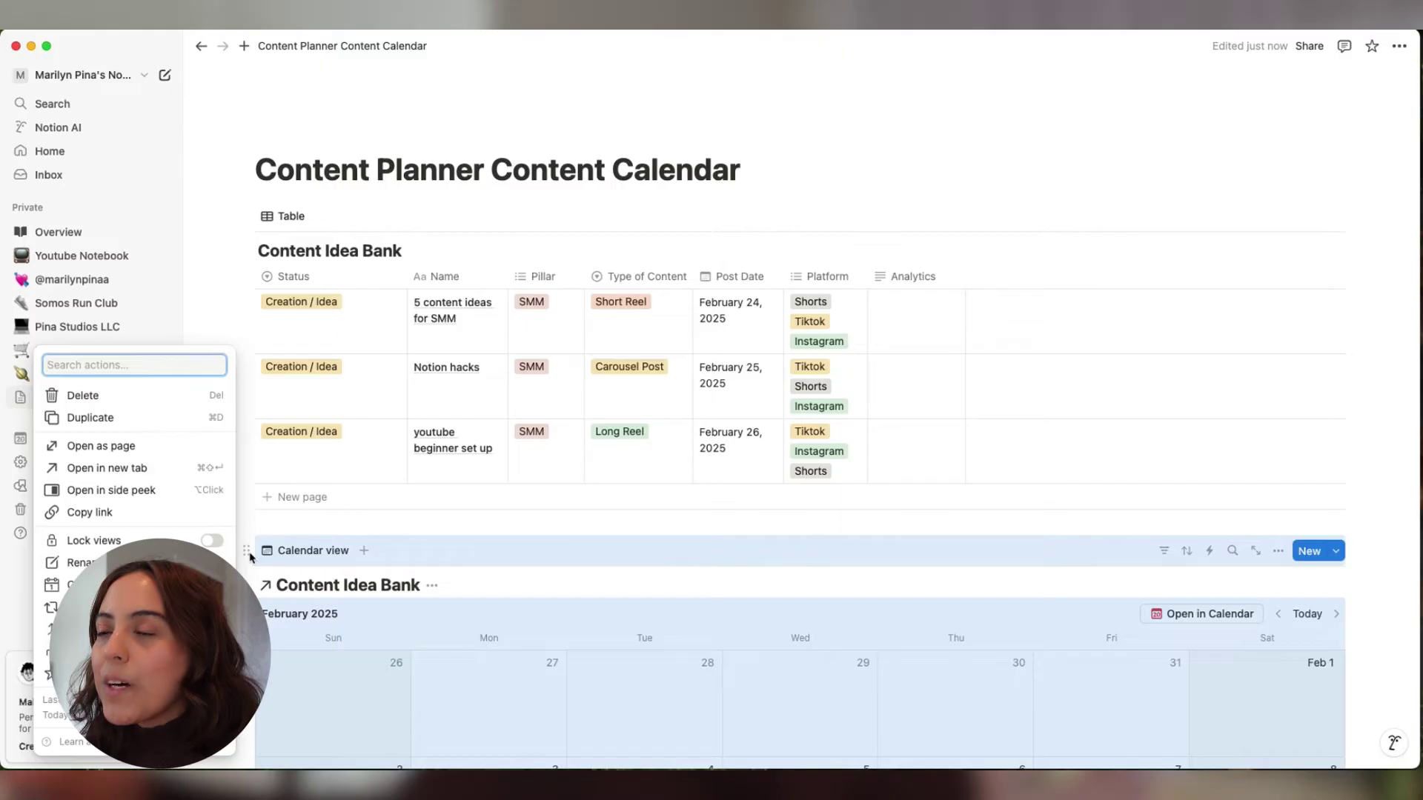
key("Escape")
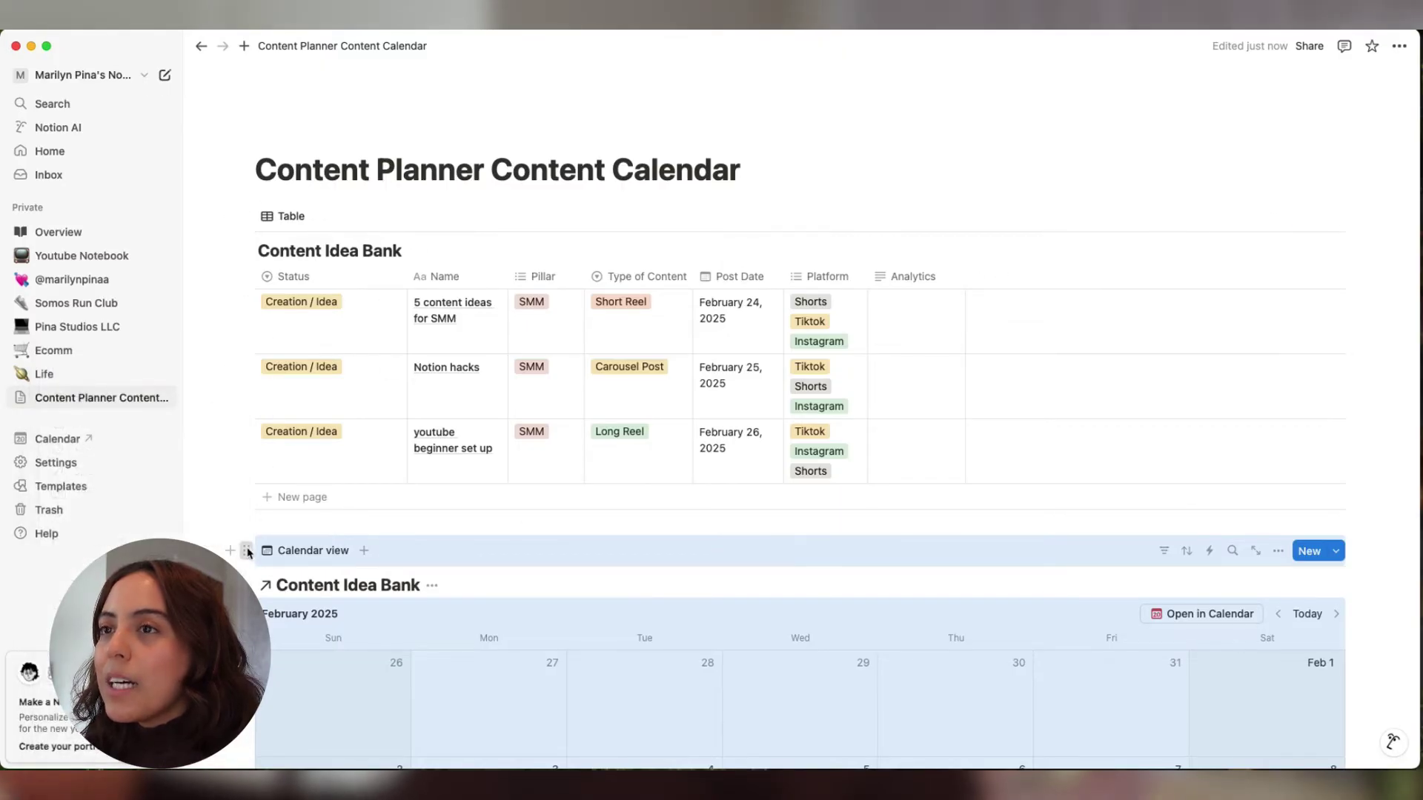
left_click_drag(248, 551, 247, 330)
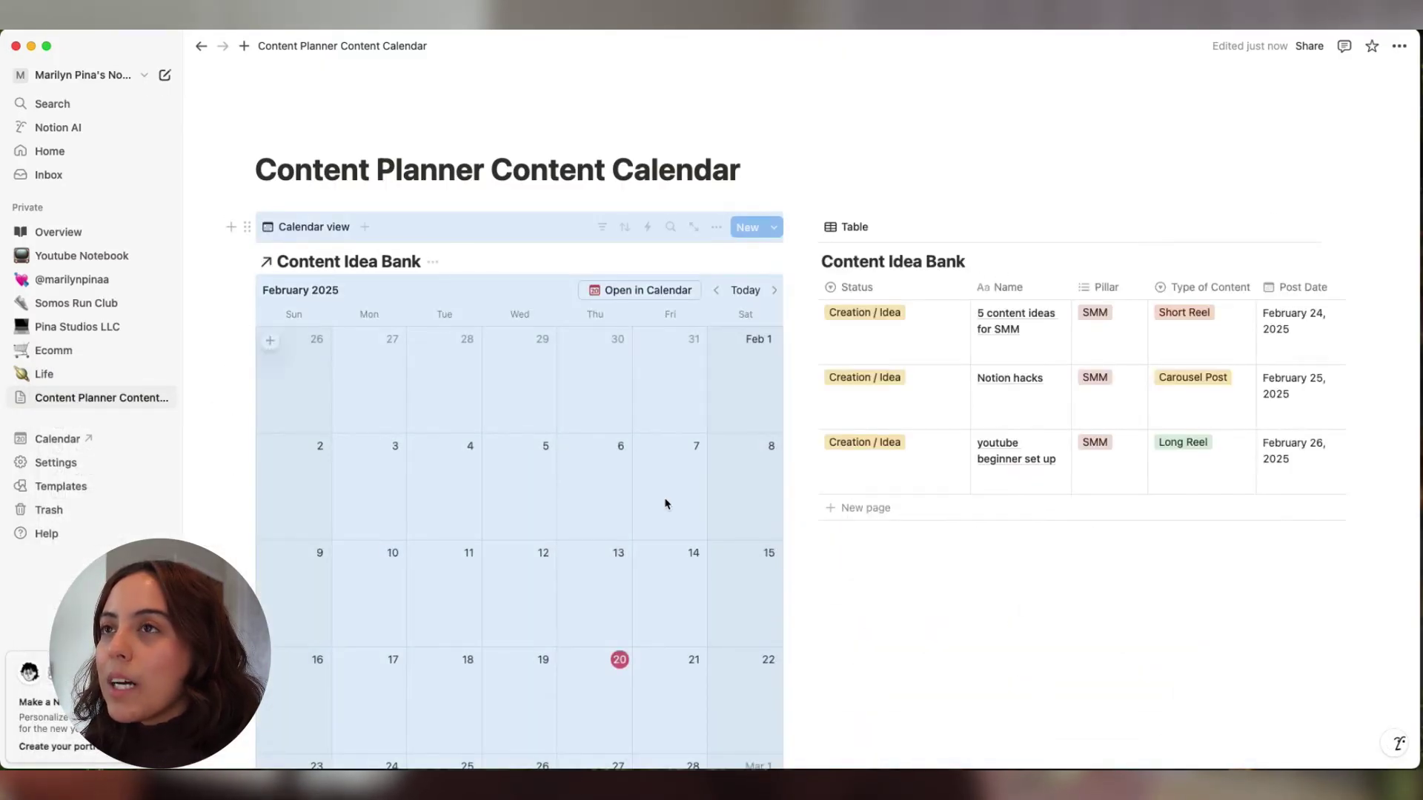
scroll(768, 473, "down", 2)
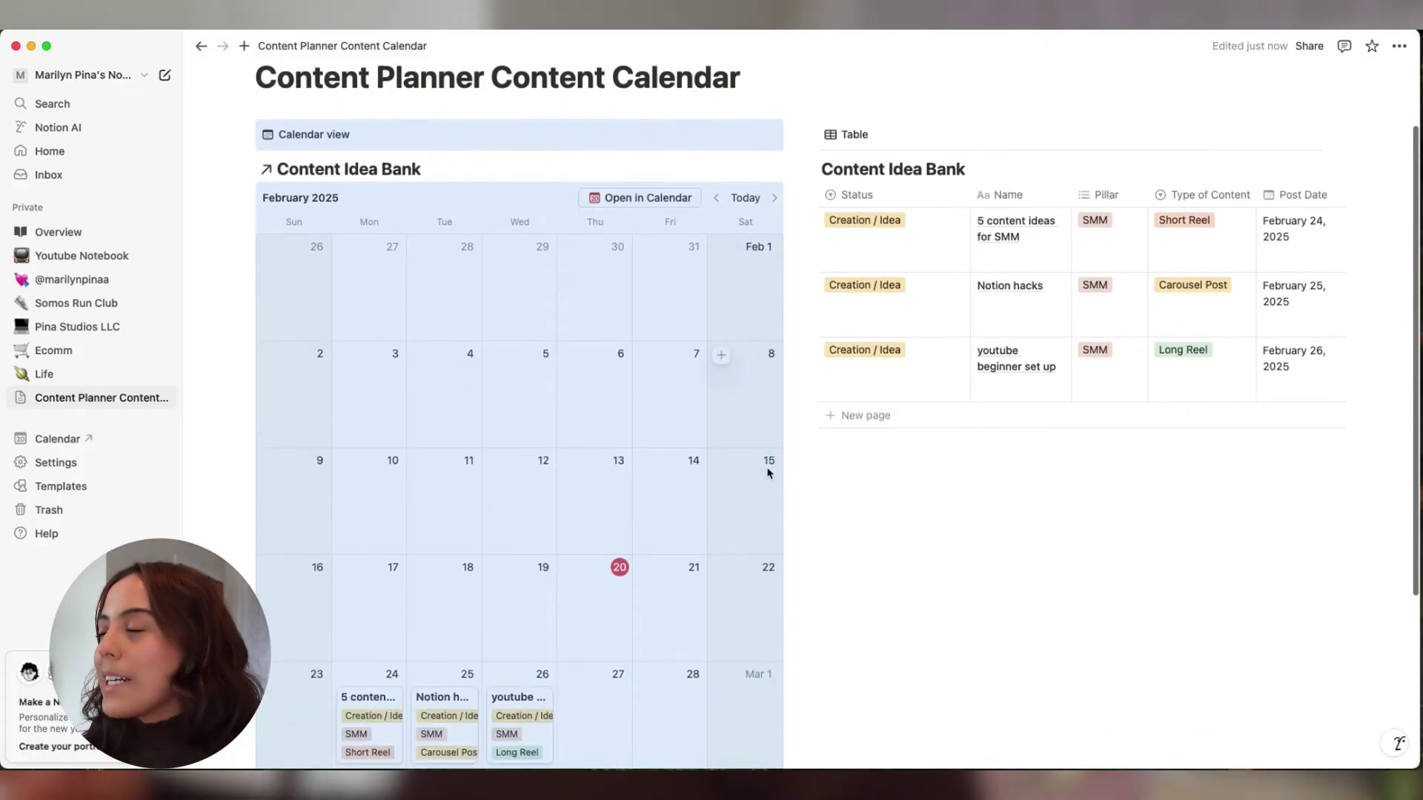
left_click(877, 549)
Move the Content Idea Bank table below the calendar in the left column.
scroll(619, 648, "down", 3)
scroll(620, 649, "up", 5)
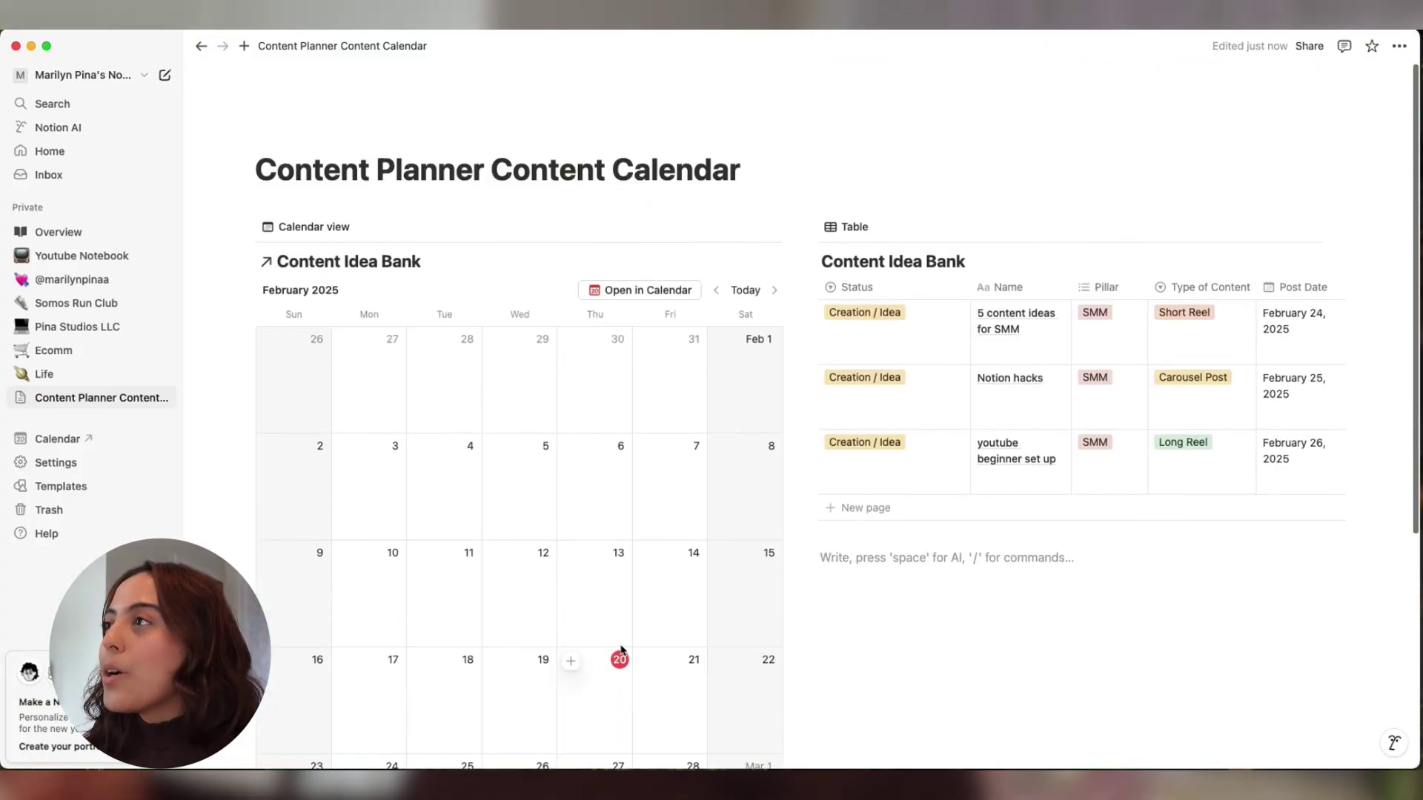
scroll(621, 650, "down", 1)
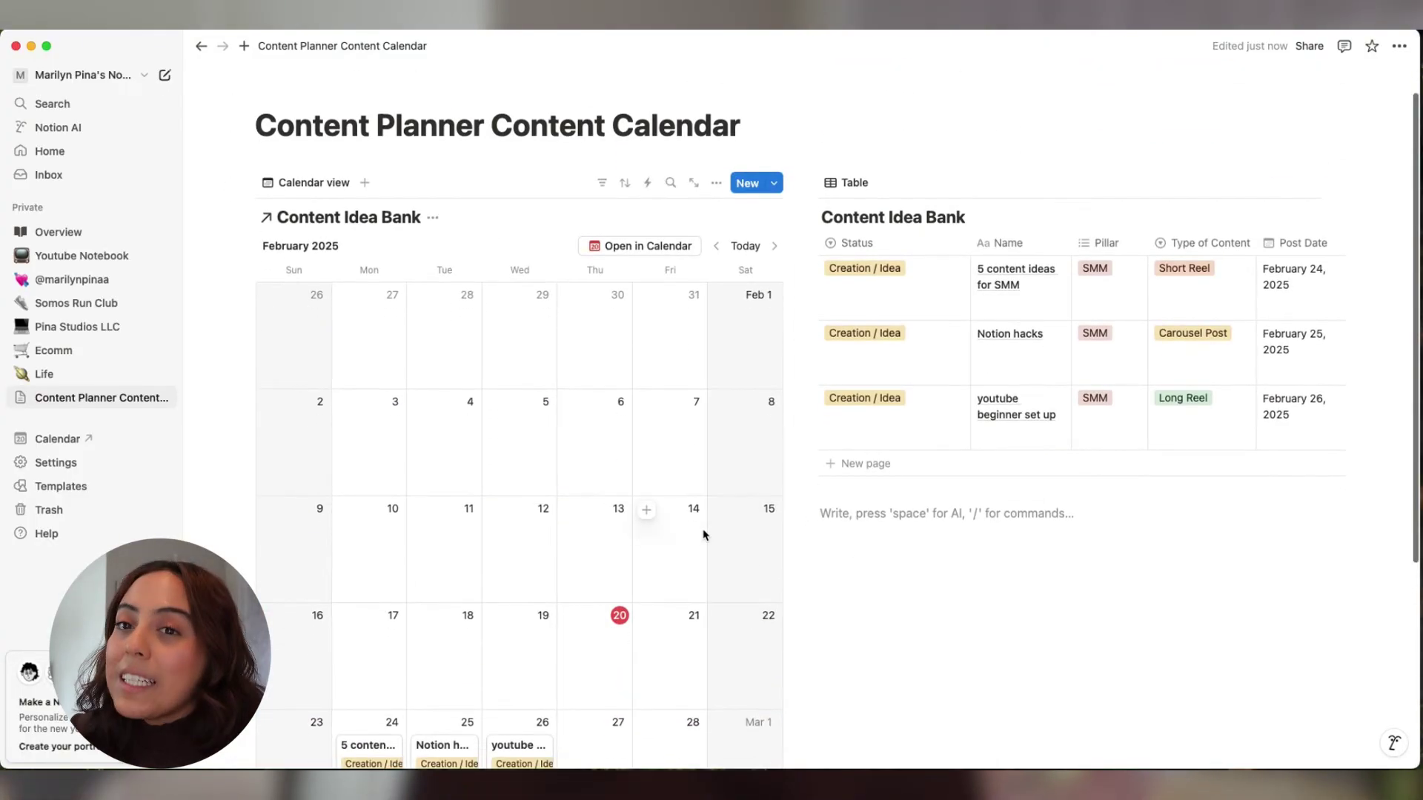
scroll(705, 533, "down", 3)
scroll(705, 533, "up", 4)
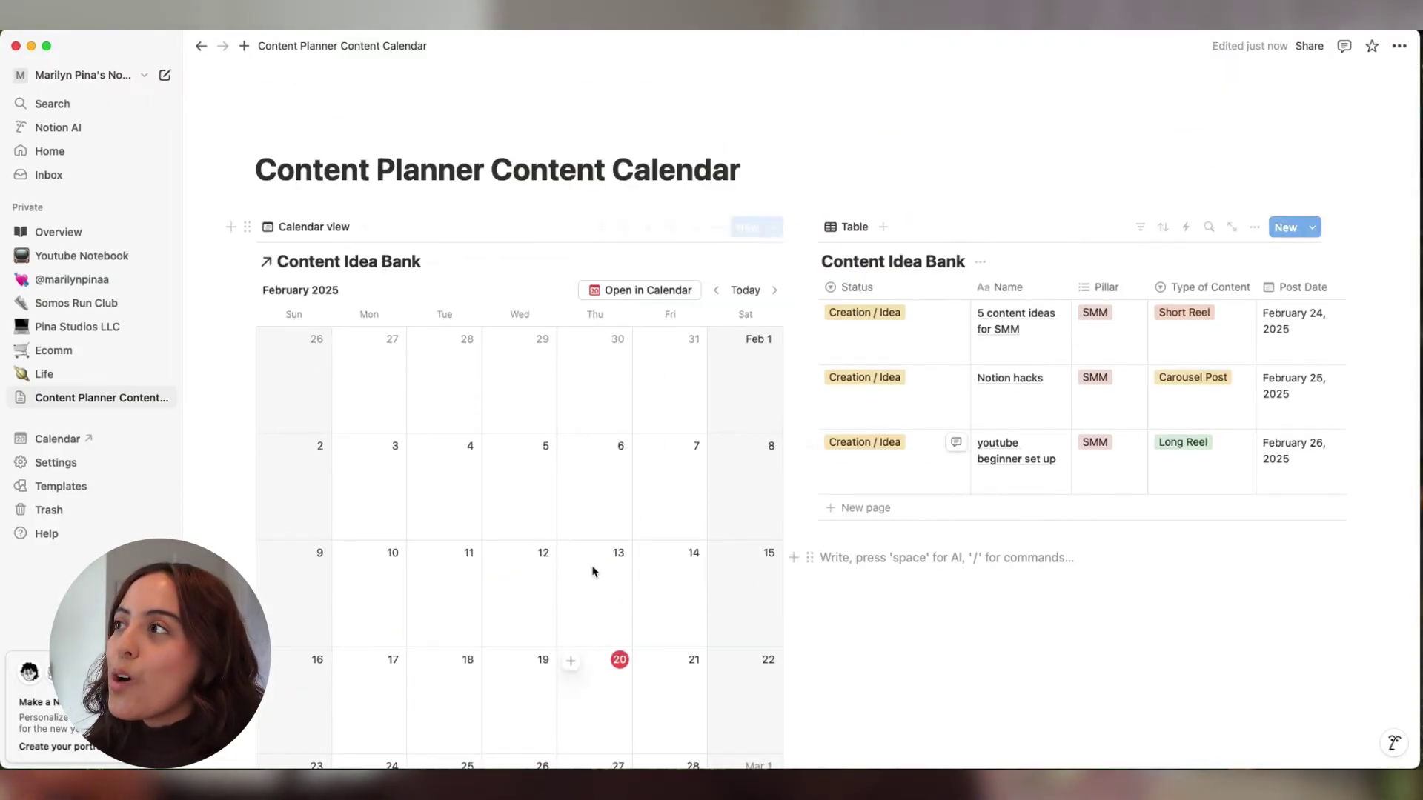
scroll(730, 605, "down", 1)
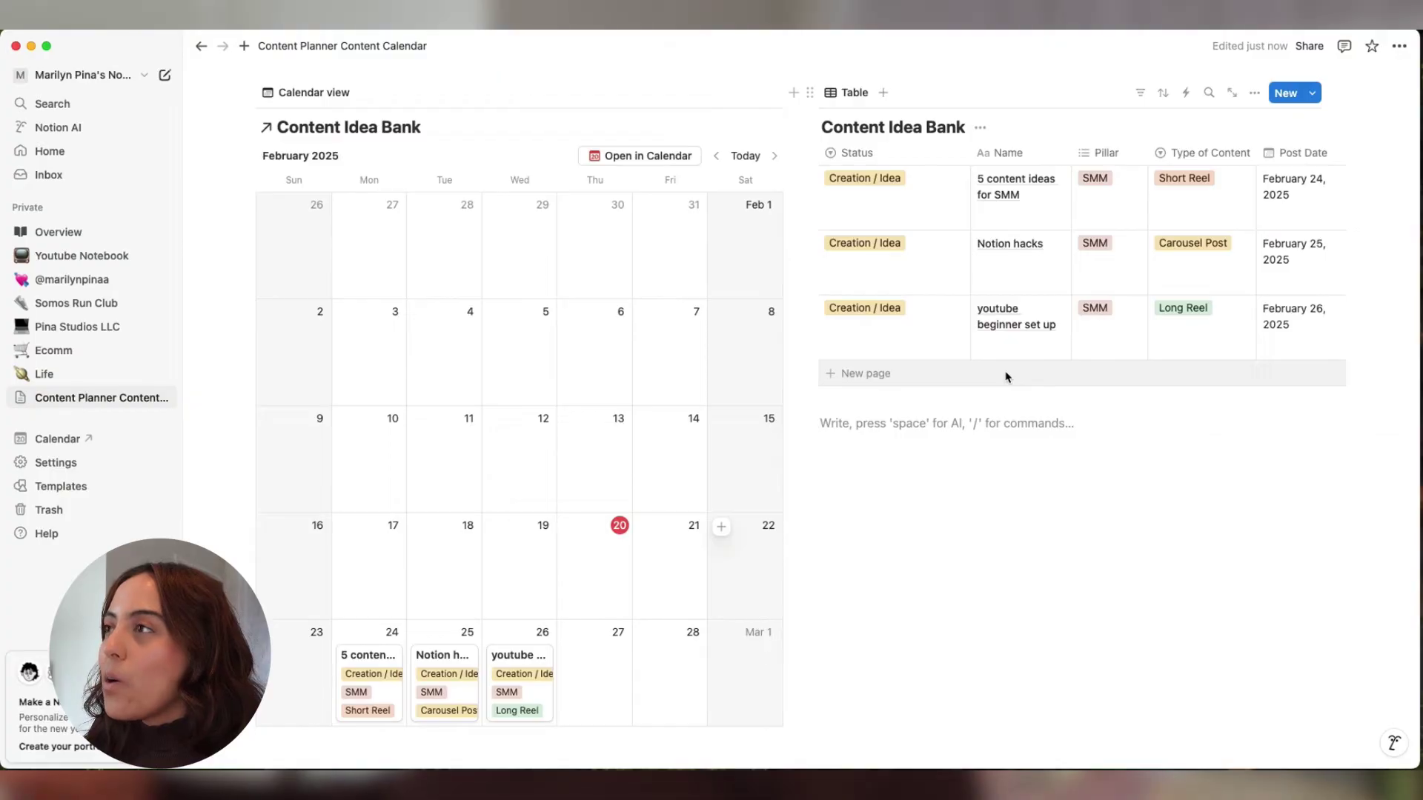
scroll(1007, 370, "down", 5)
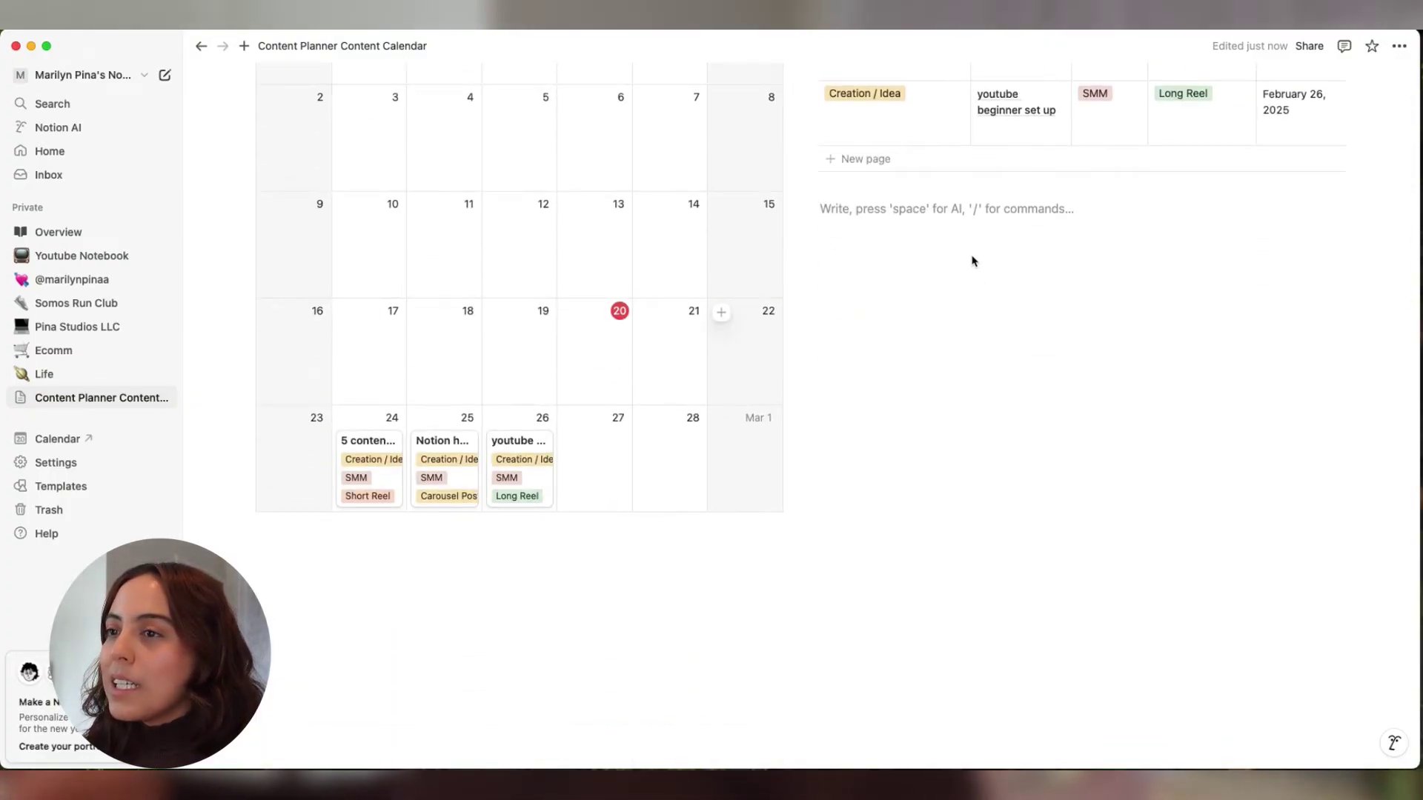
scroll(937, 430, "up", 8)
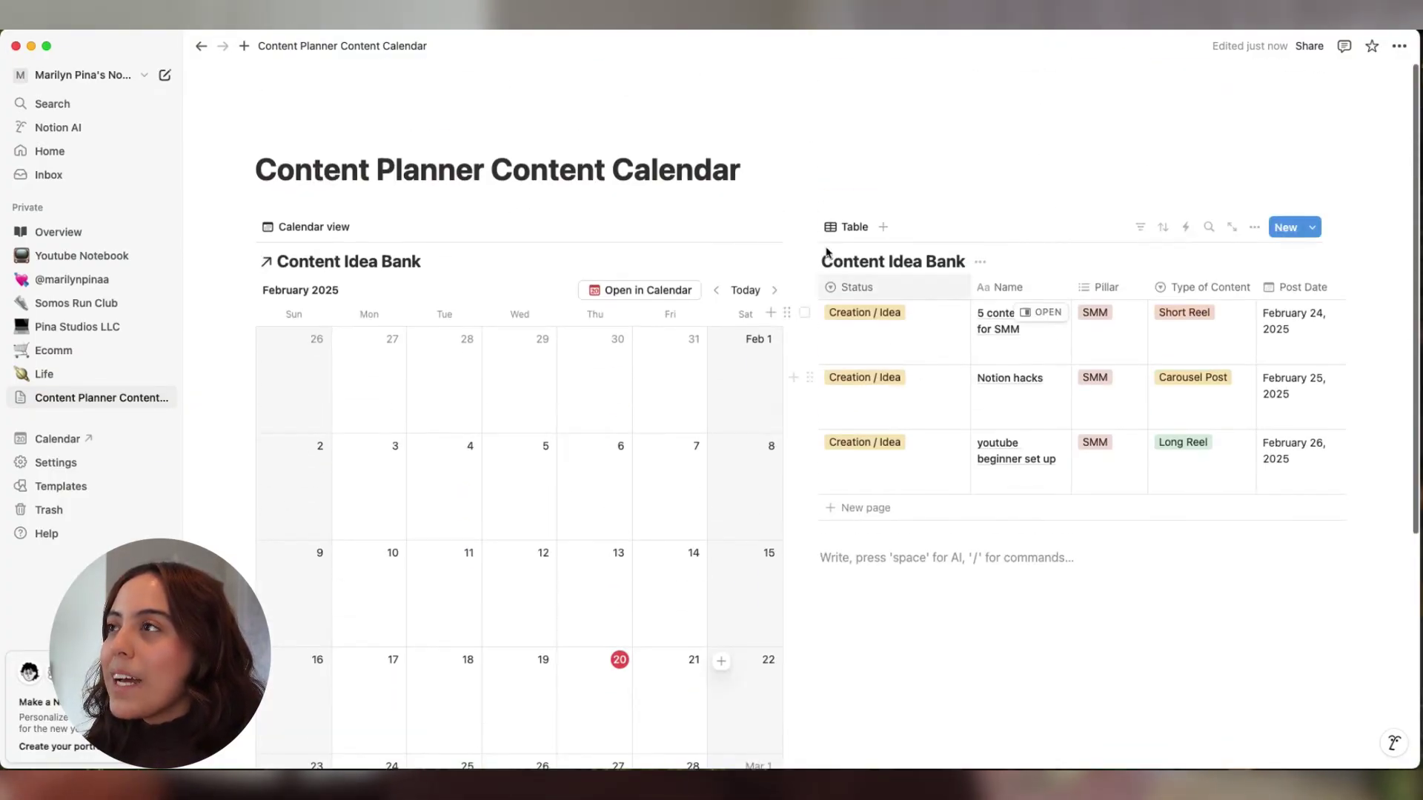
left_click_drag(811, 226, 276, 616)
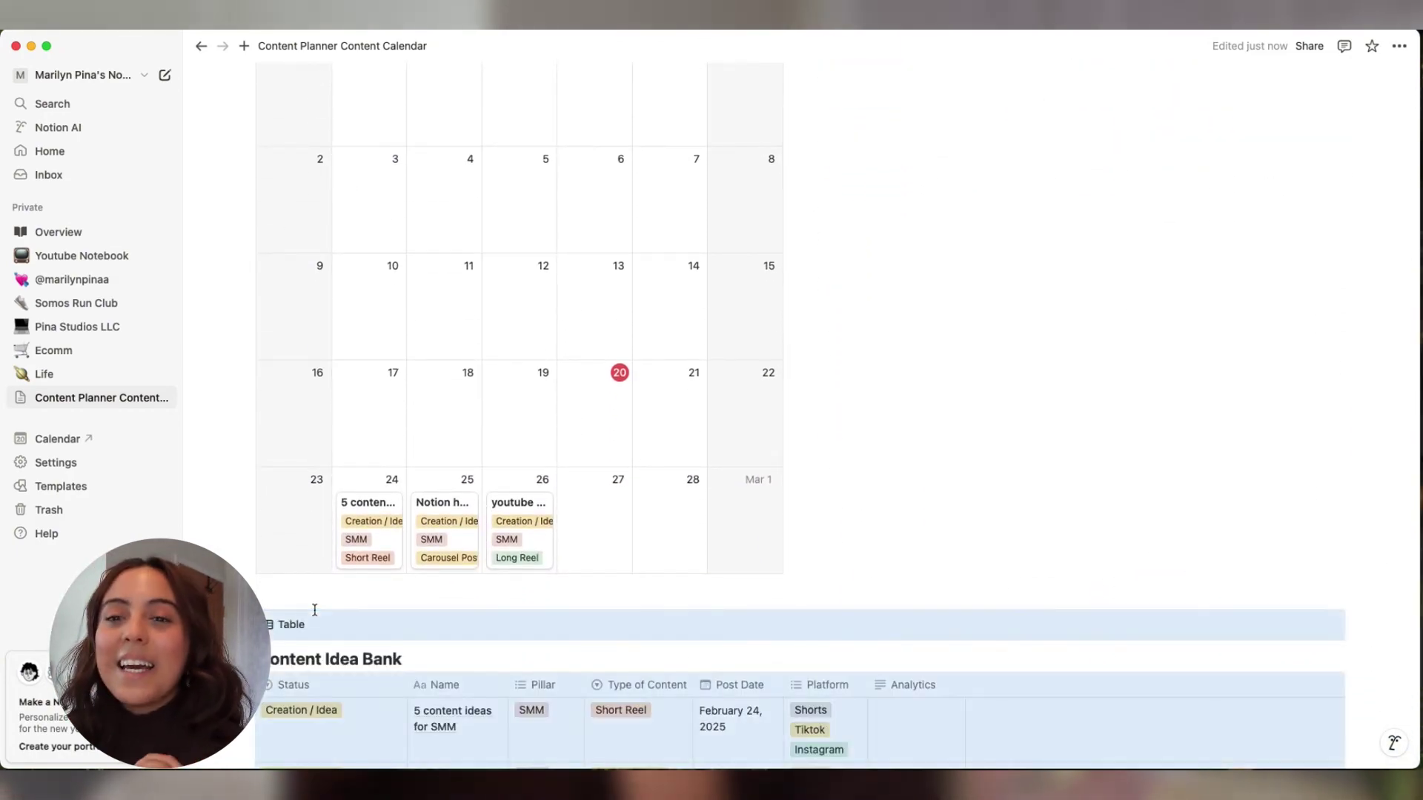
scroll(582, 423, "up", 6)
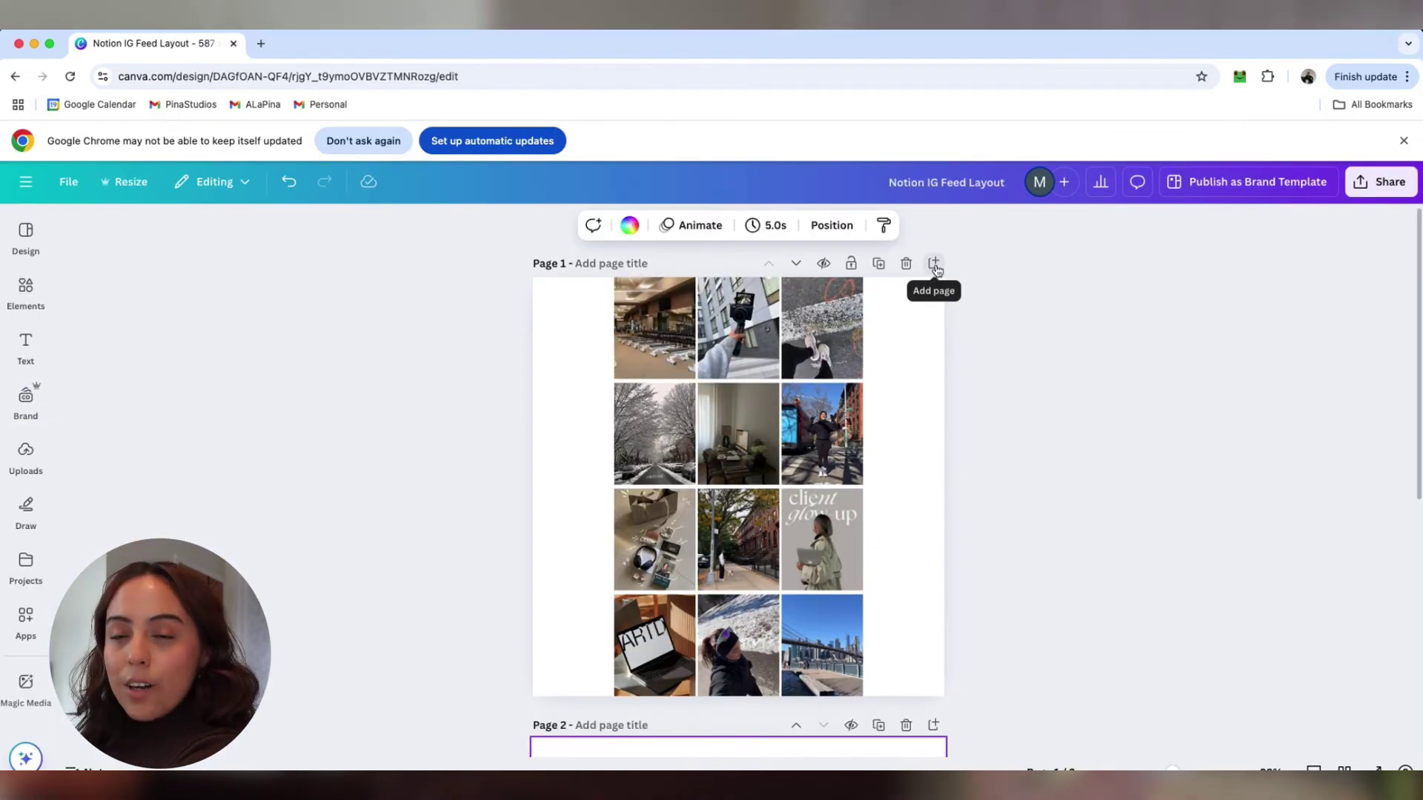
Add a page and place a square photo frame reshaped into a portrait rectangle.
left_click(934, 265)
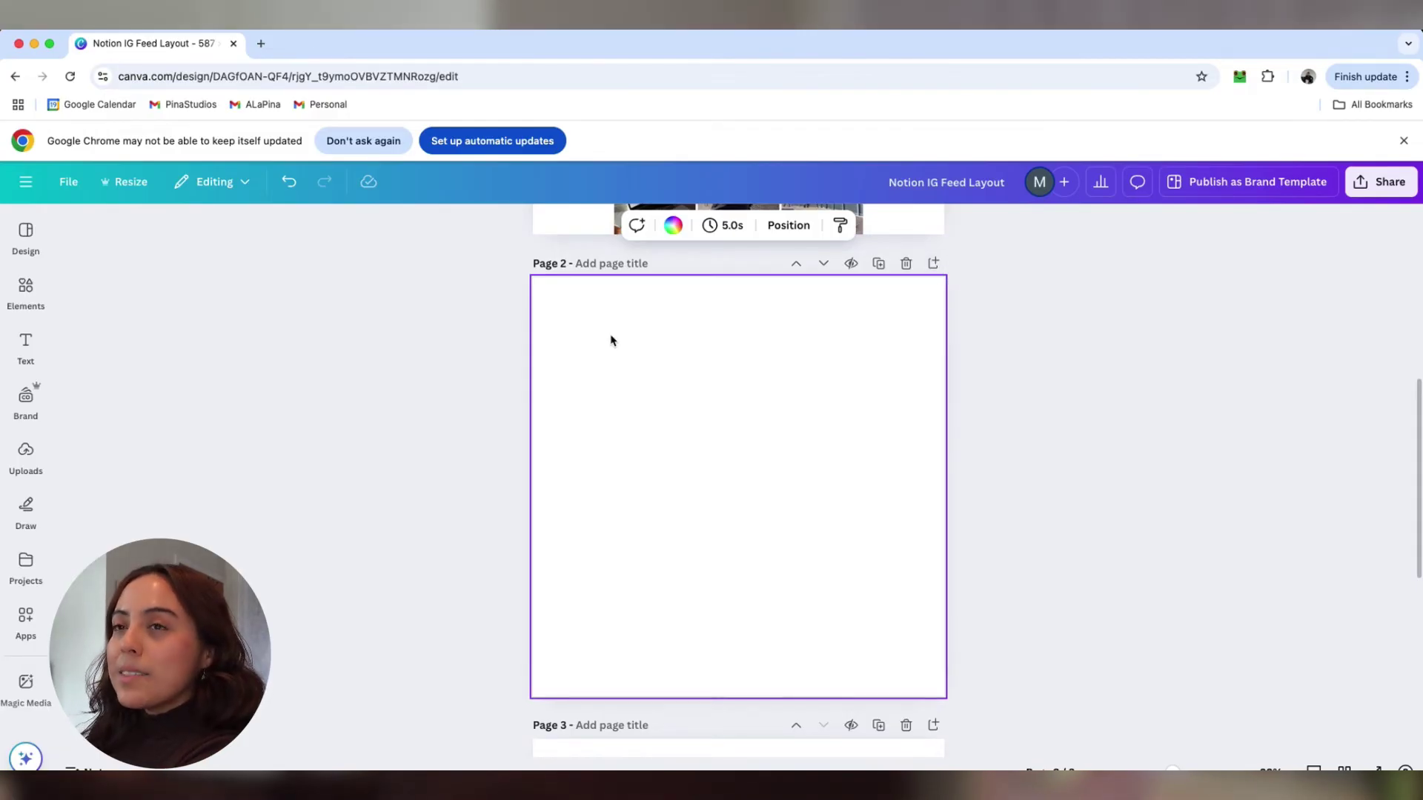
left_click(26, 293)
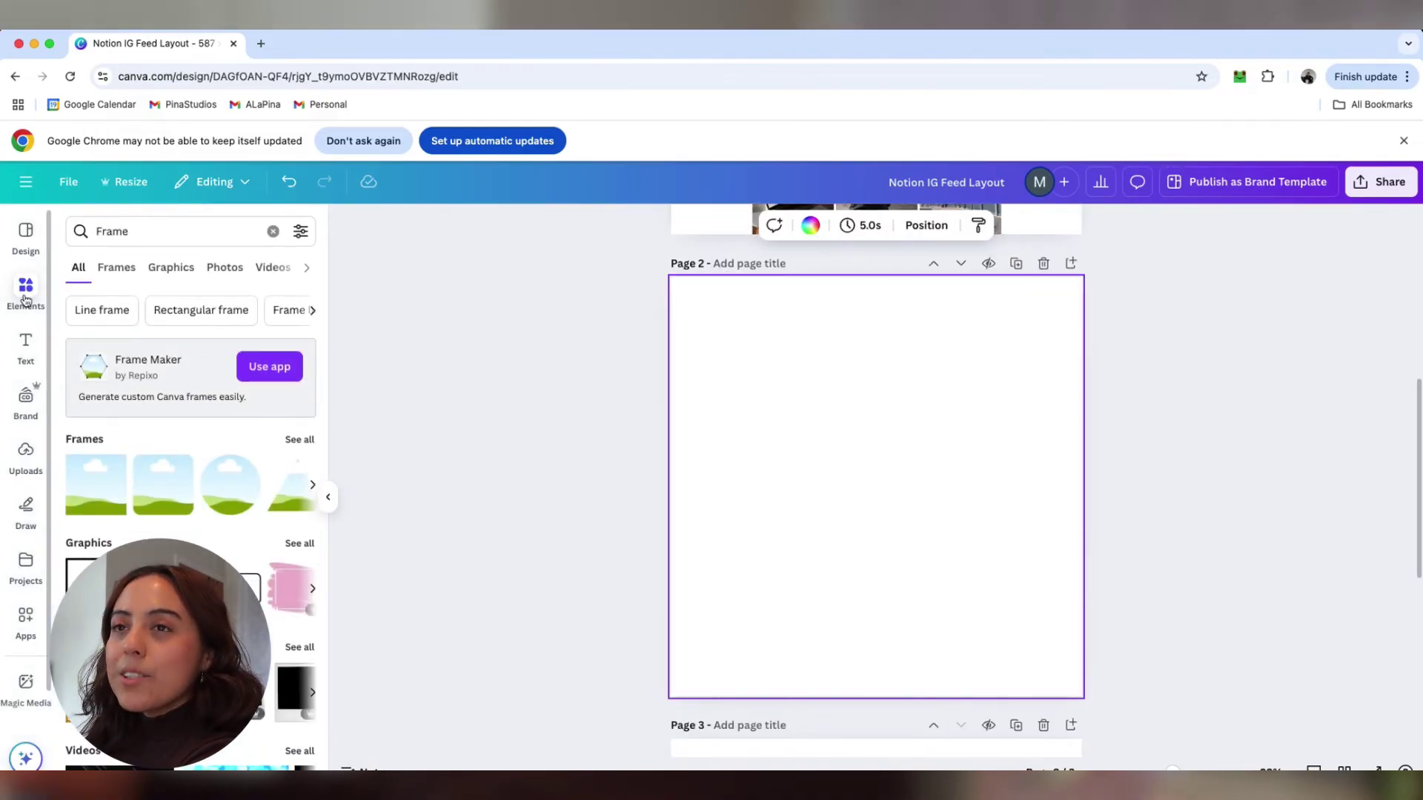
left_click(118, 269)
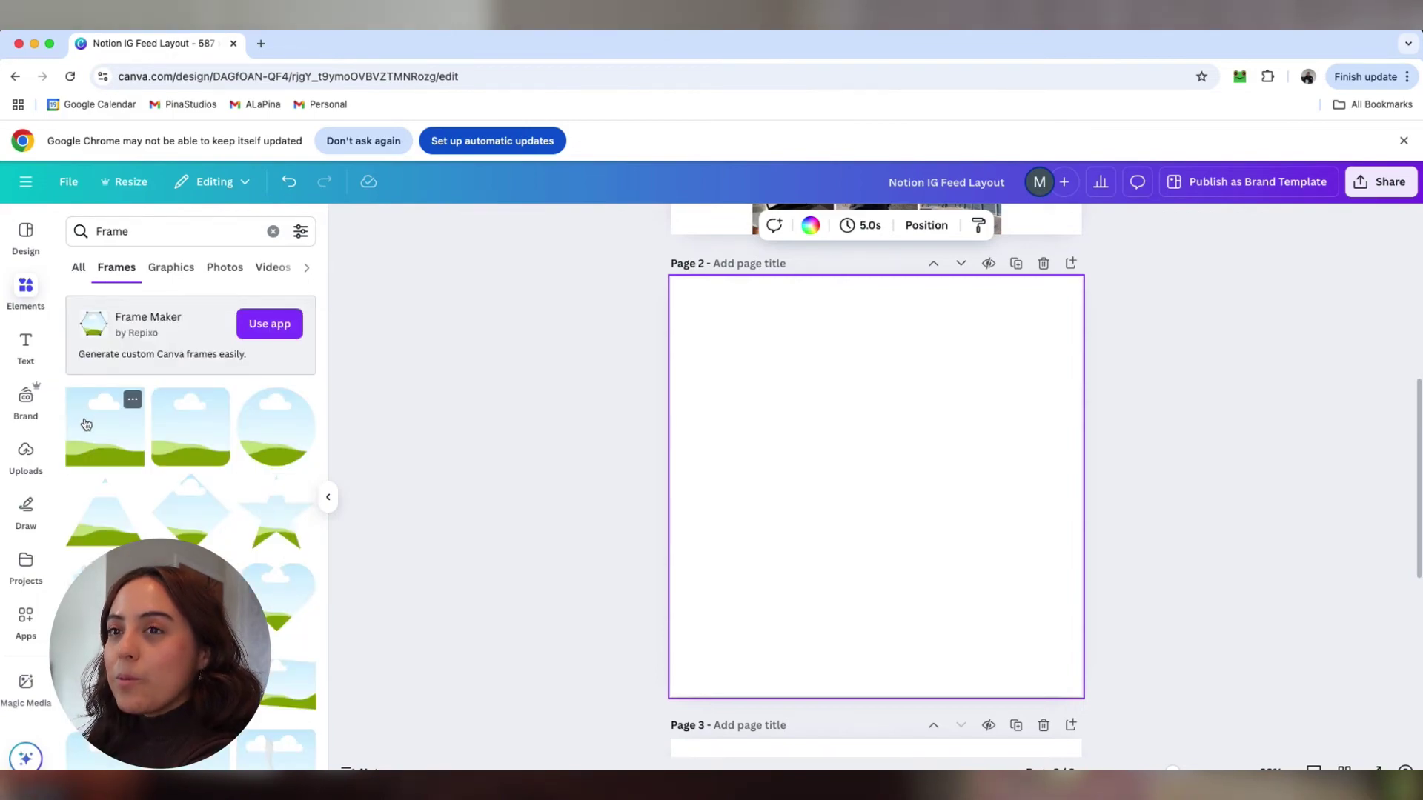
left_click(85, 424)
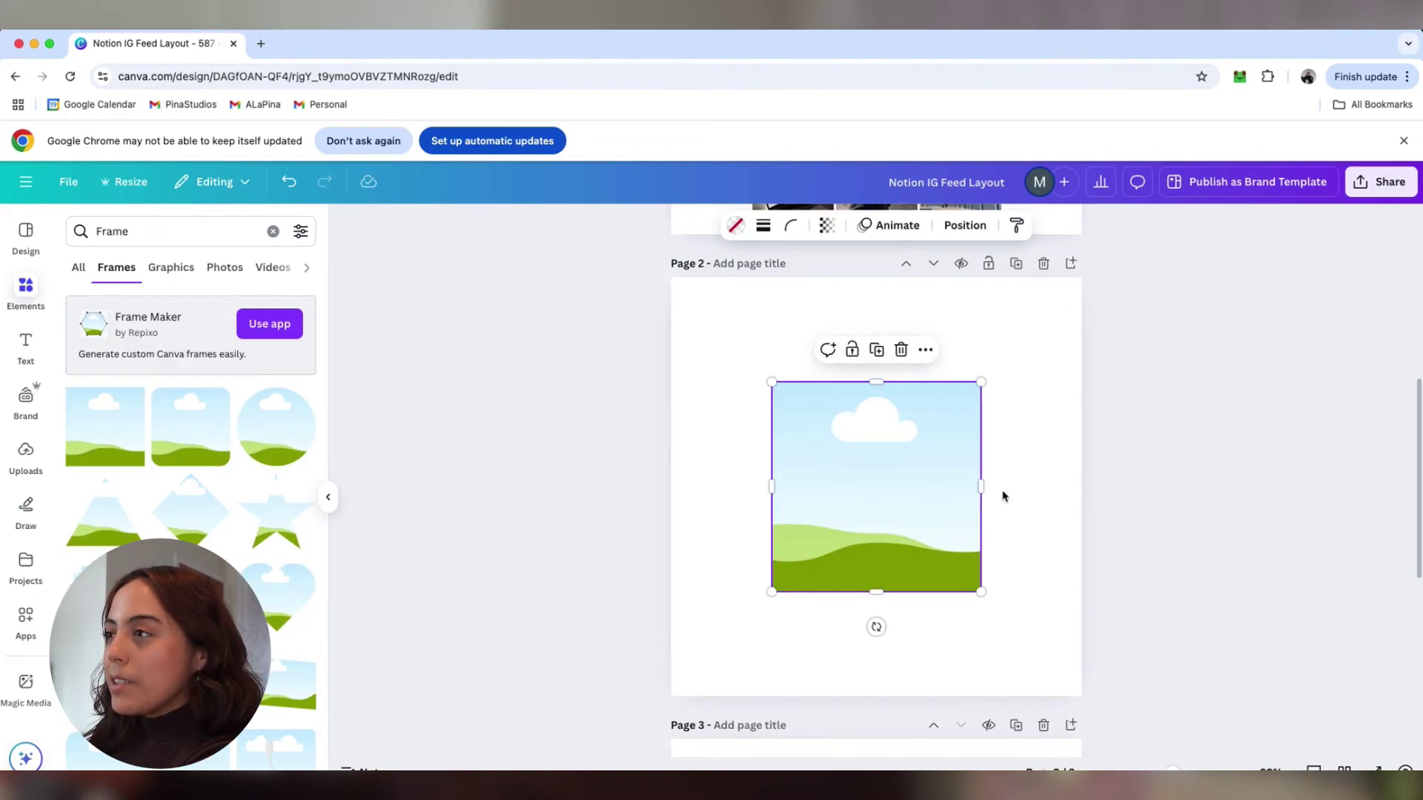
left_click_drag(979, 489, 883, 487)
left_click_drag(829, 591, 831, 511)
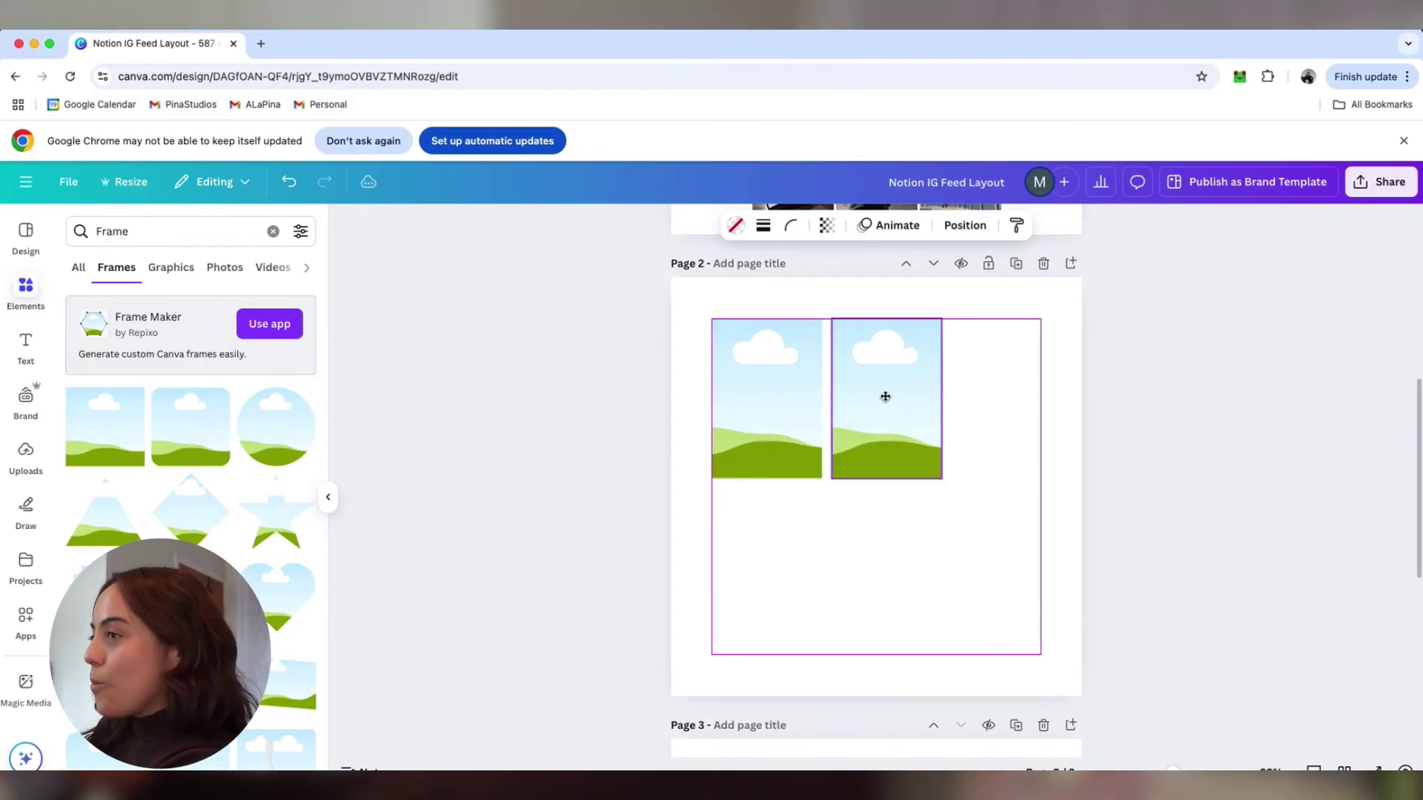
Duplicate the frame into a 3×3 grid of nine and enlarge it to fill the page.
left_click(884, 400)
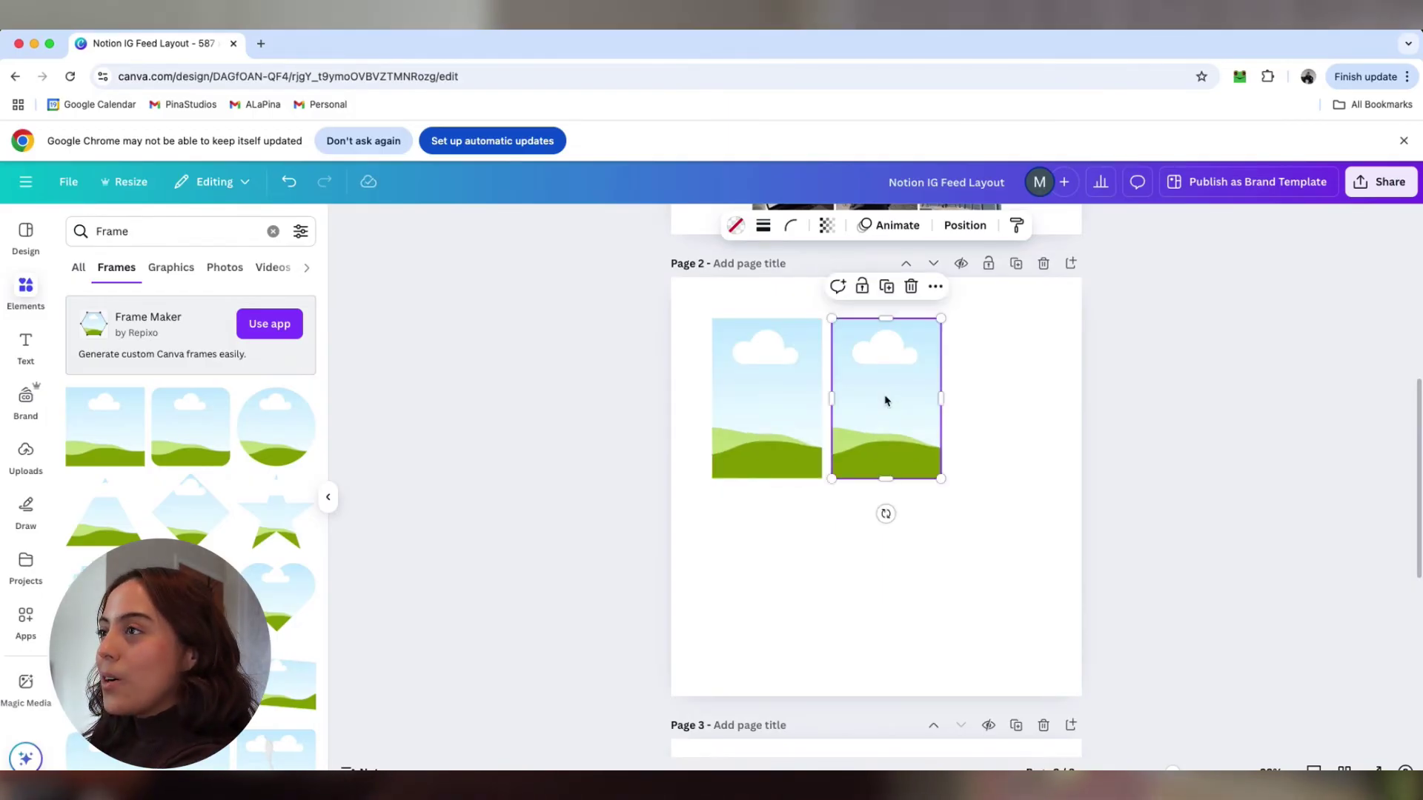
left_click_drag(886, 400, 994, 384)
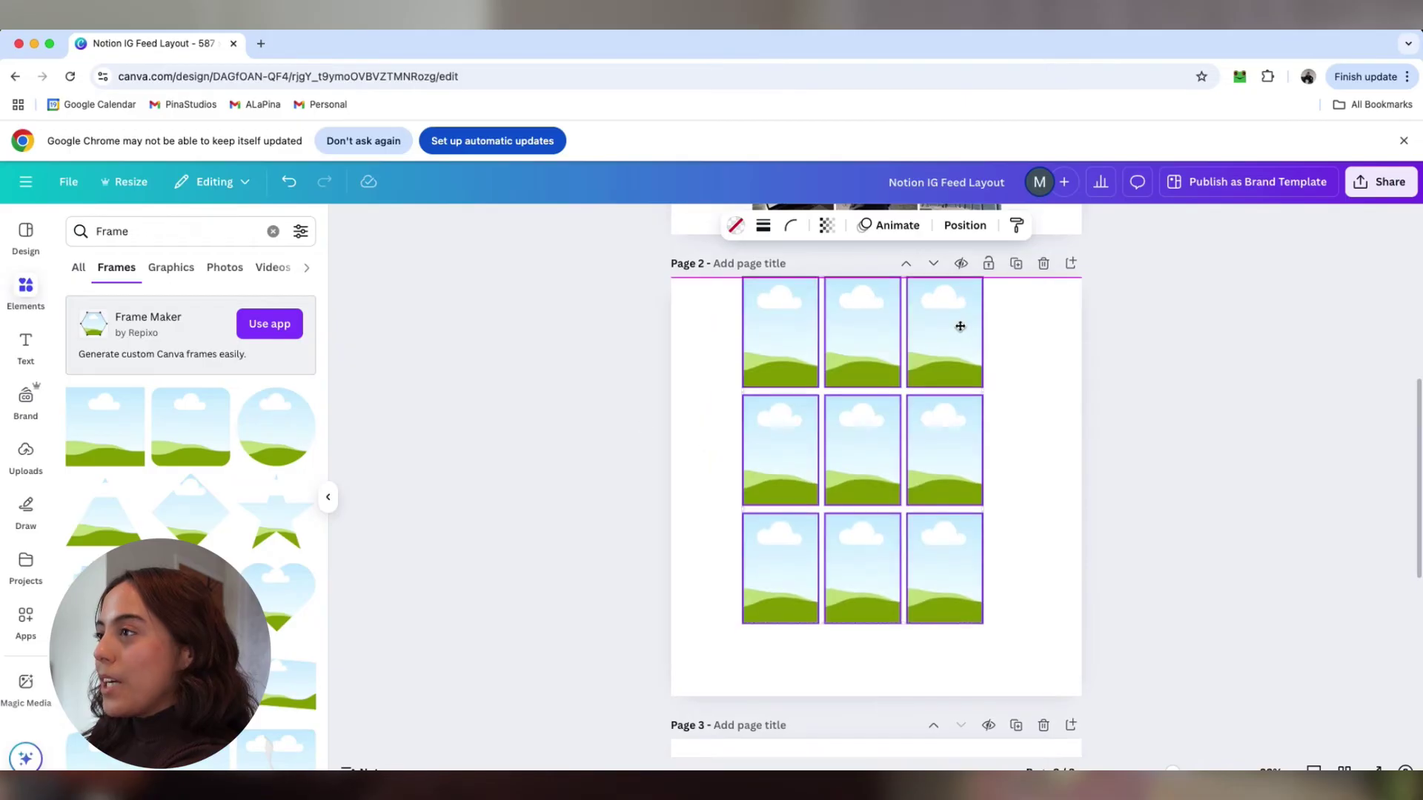
key("ctrl+a")
left_click_drag(981, 625, 1022, 696)
scroll(807, 457, "up", 3)
scroll(807, 457, "down", 2)
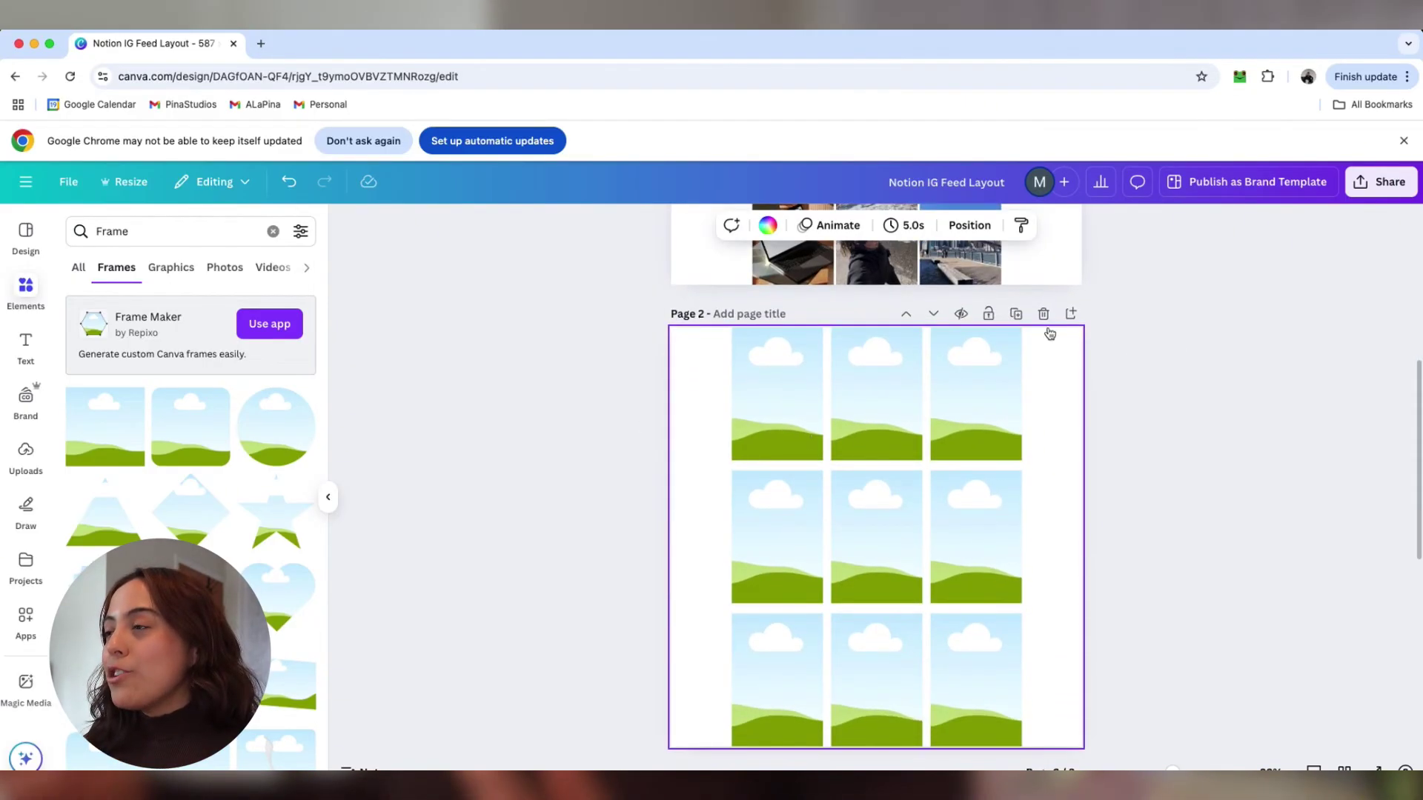
Delete the two extra pages and bring up the design's embed code and smart embed link.
left_click(1047, 318)
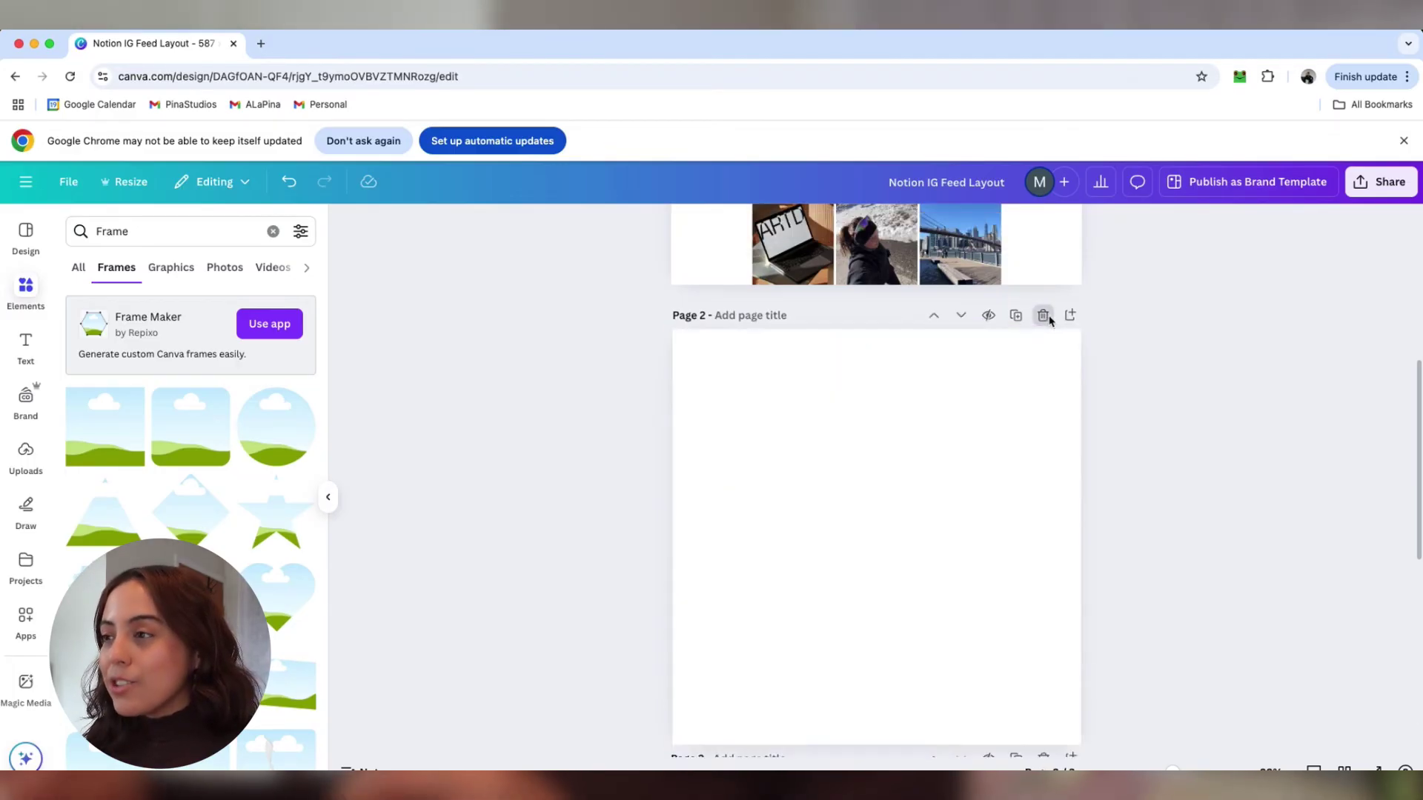
left_click(1044, 317)
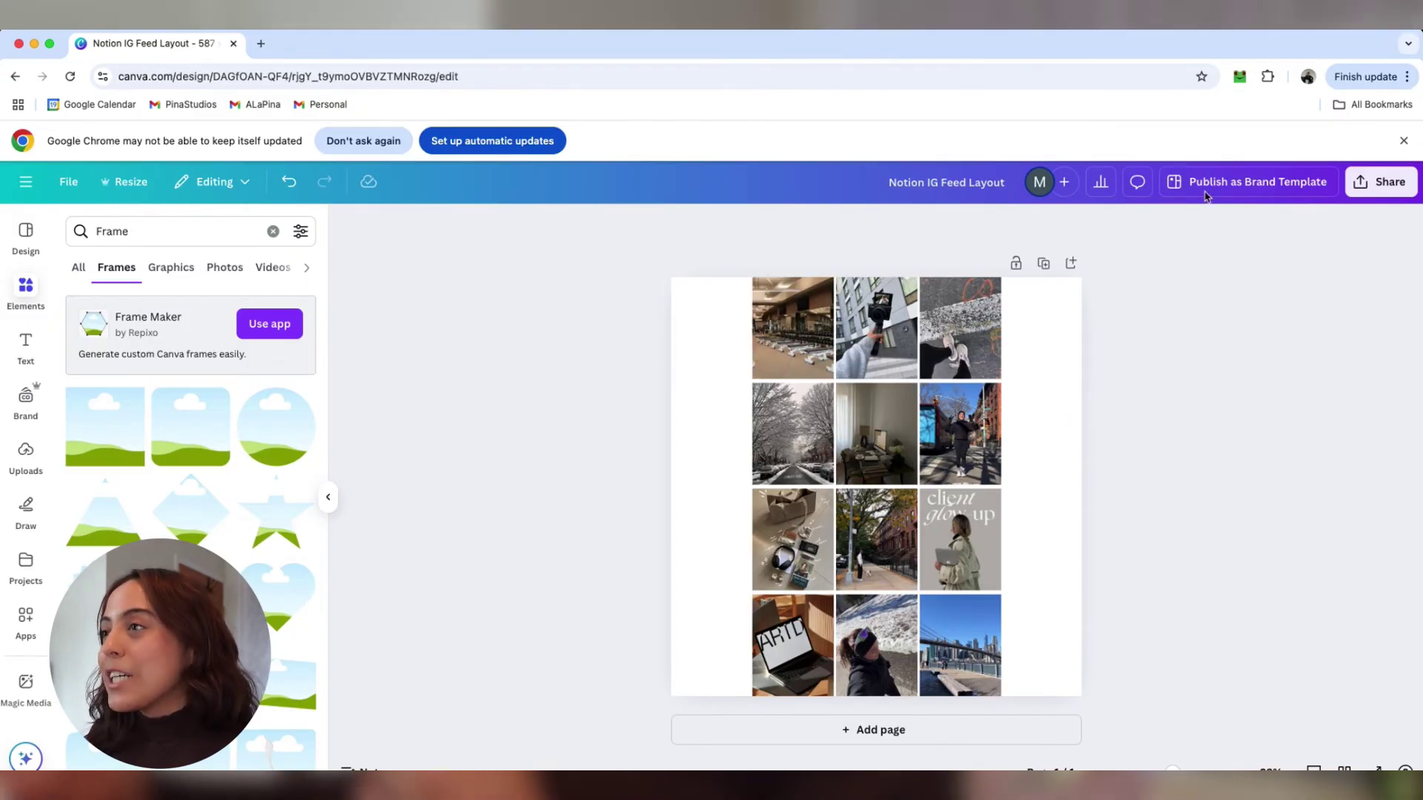
left_click(1380, 182)
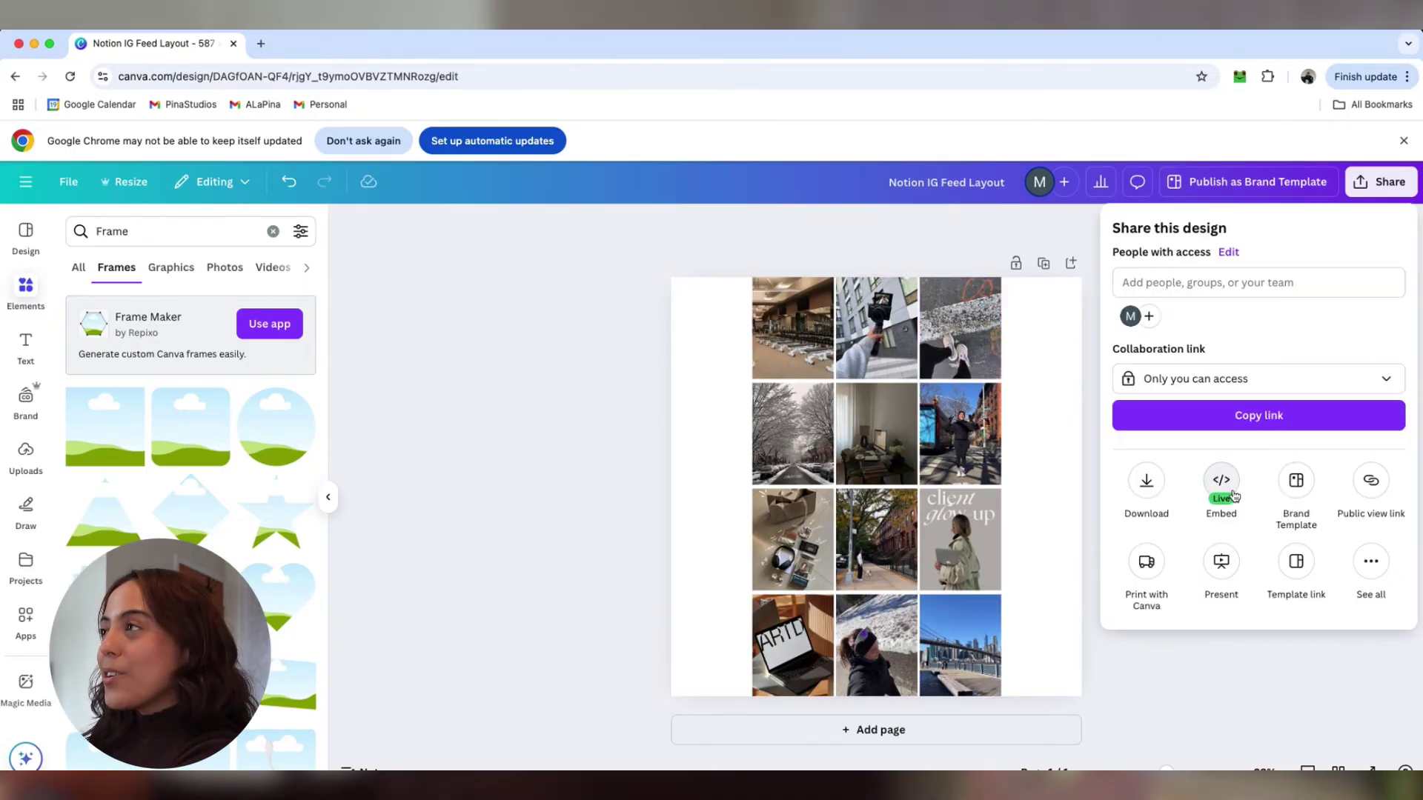
left_click(1221, 483)
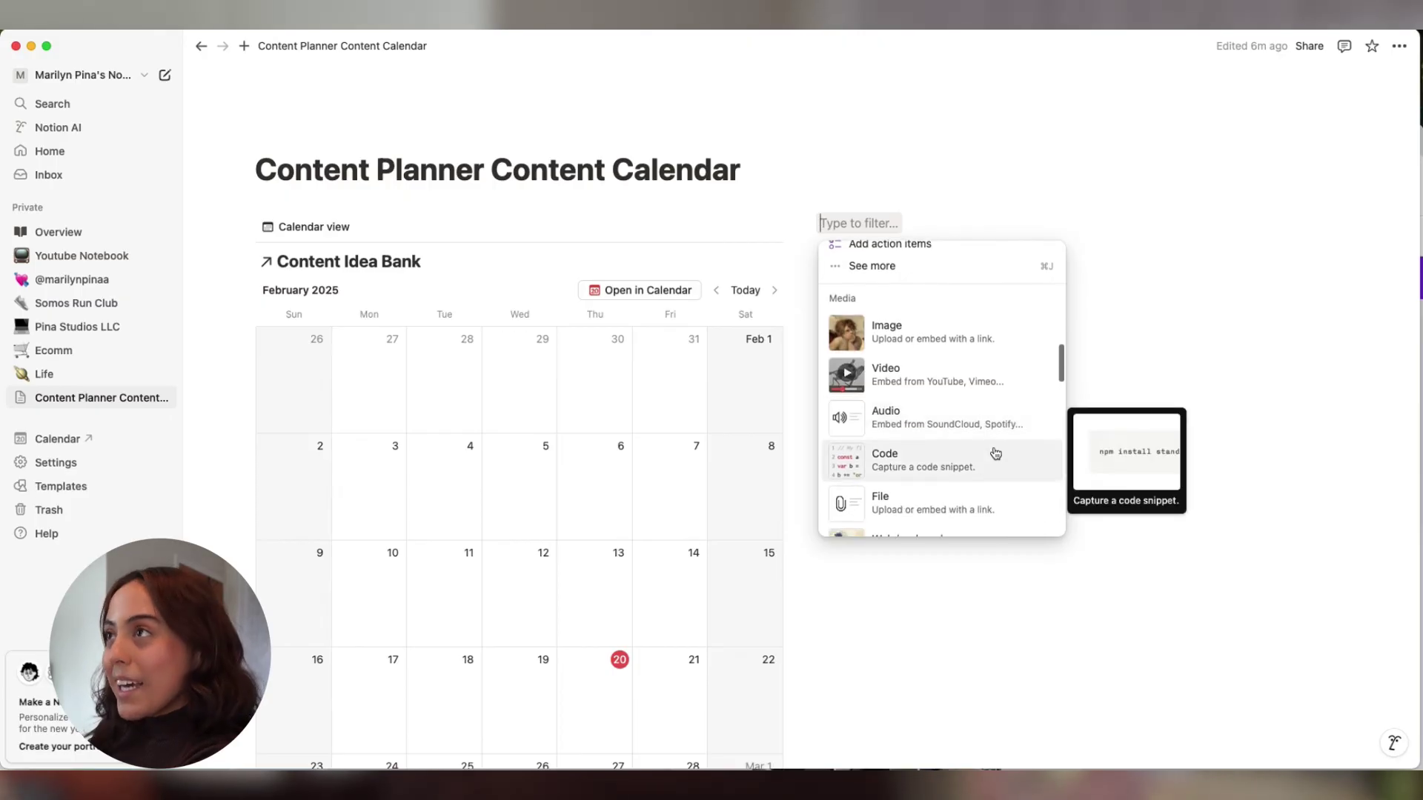
Embed the copied Canva smart embed link in the right column beside the calendar.
scroll(993, 454, "down", 2)
scroll(995, 454, "down", 7)
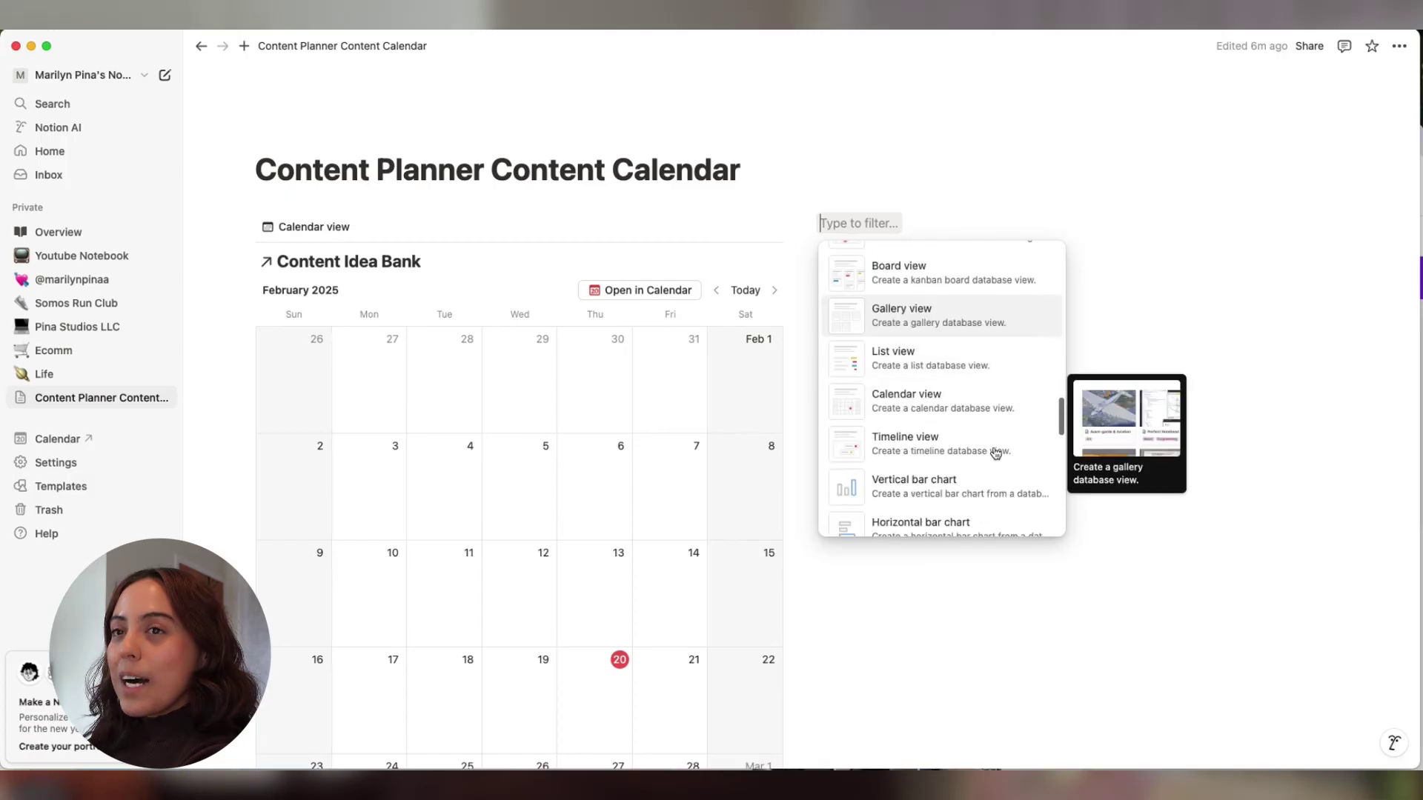
scroll(943, 457, "down", 5)
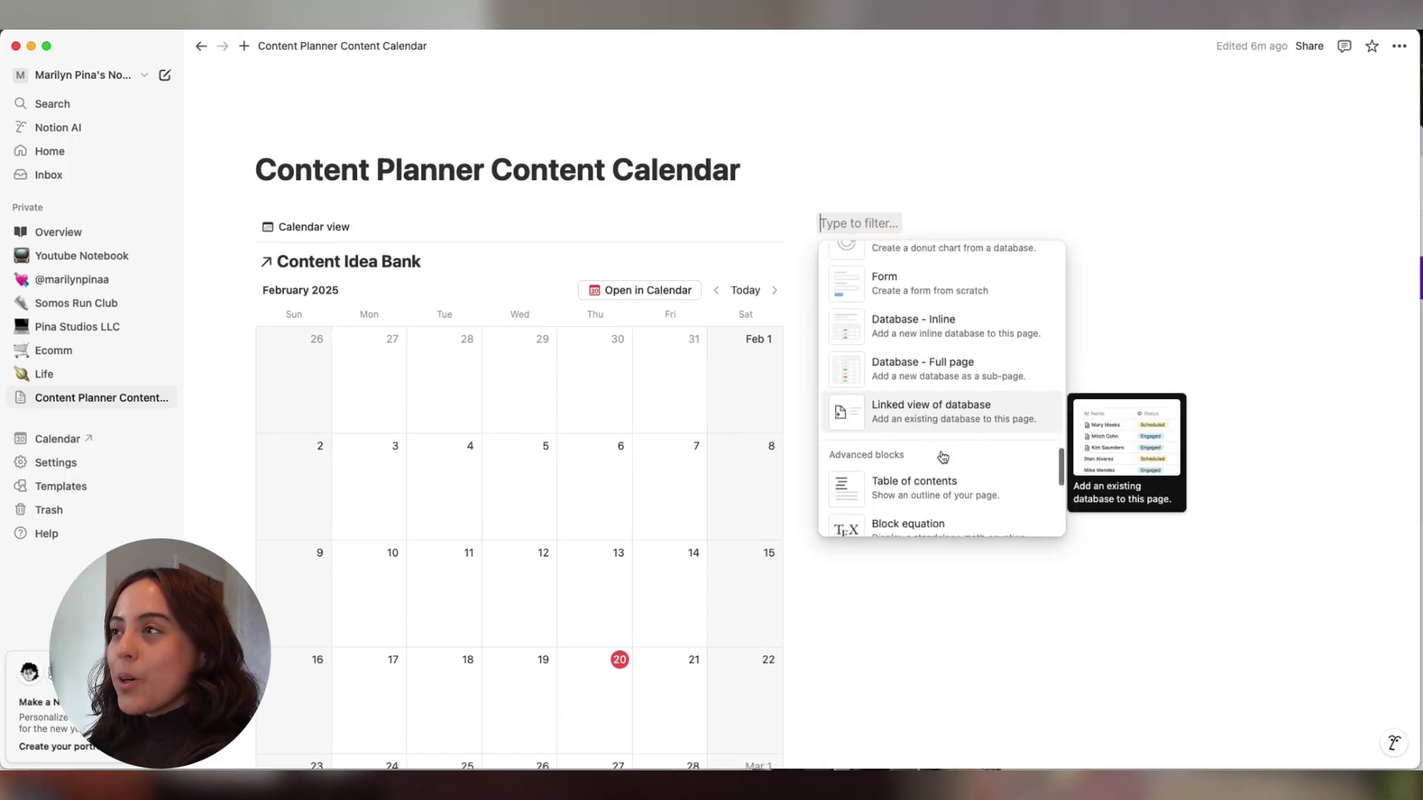
scroll(943, 458, "down", 5)
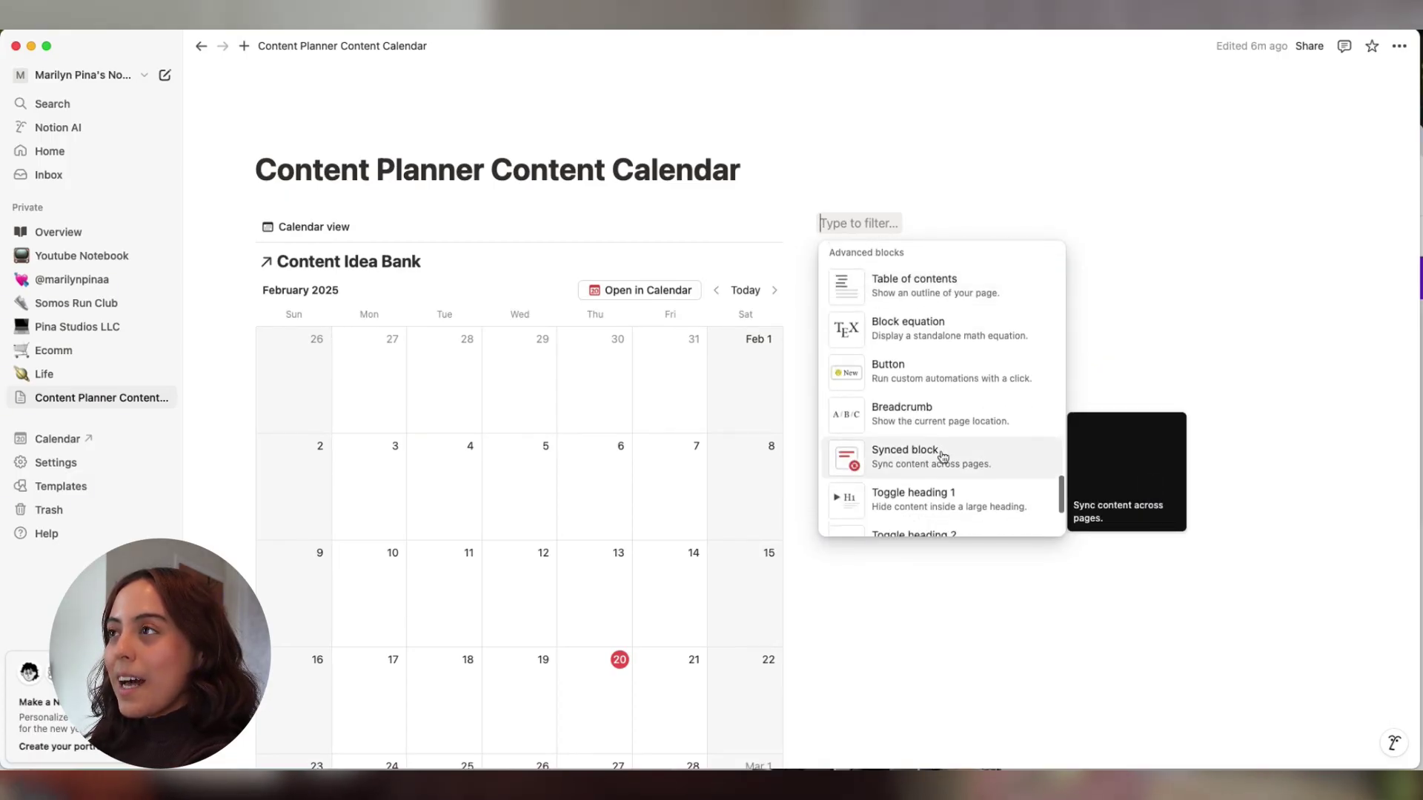
scroll(943, 457, "down", 5)
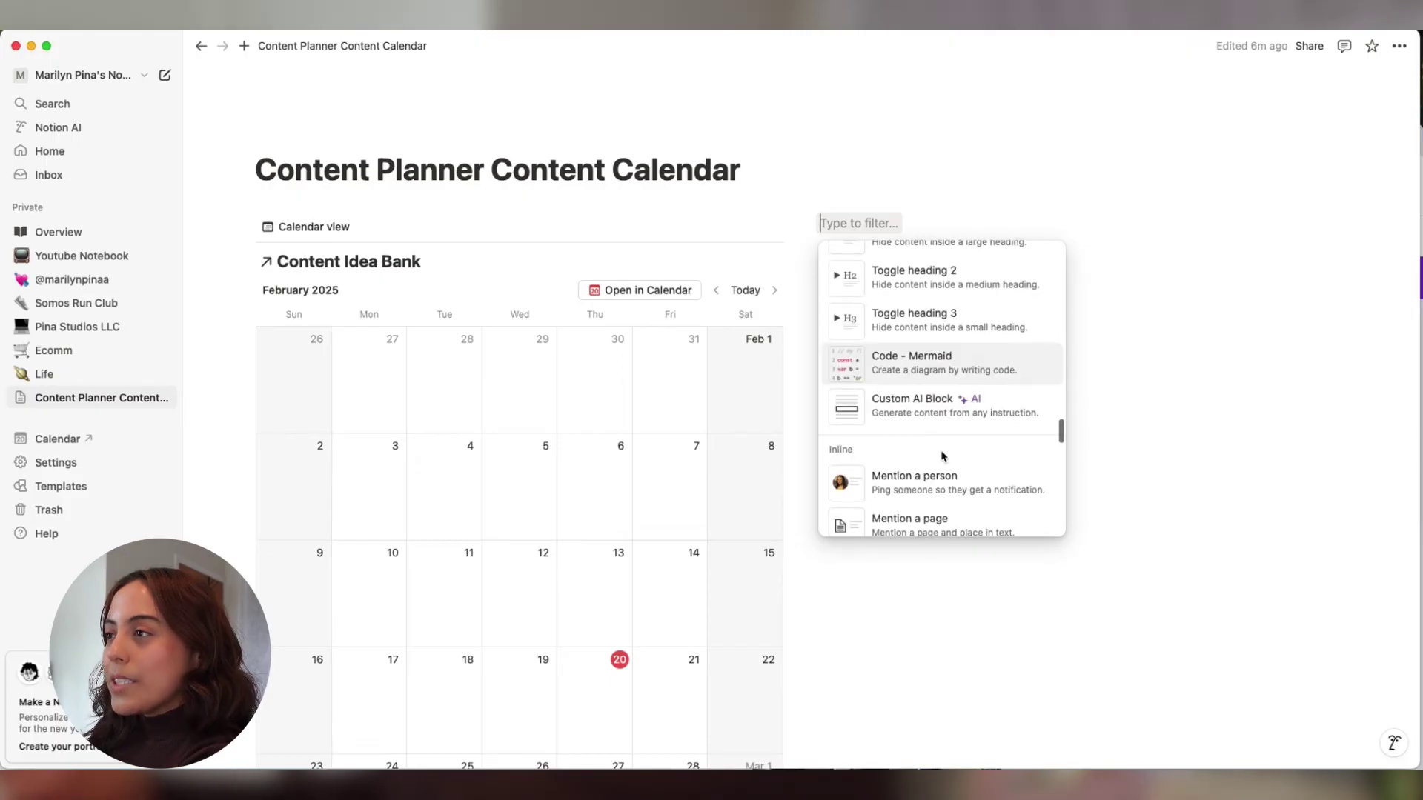
scroll(943, 457, "down", 4)
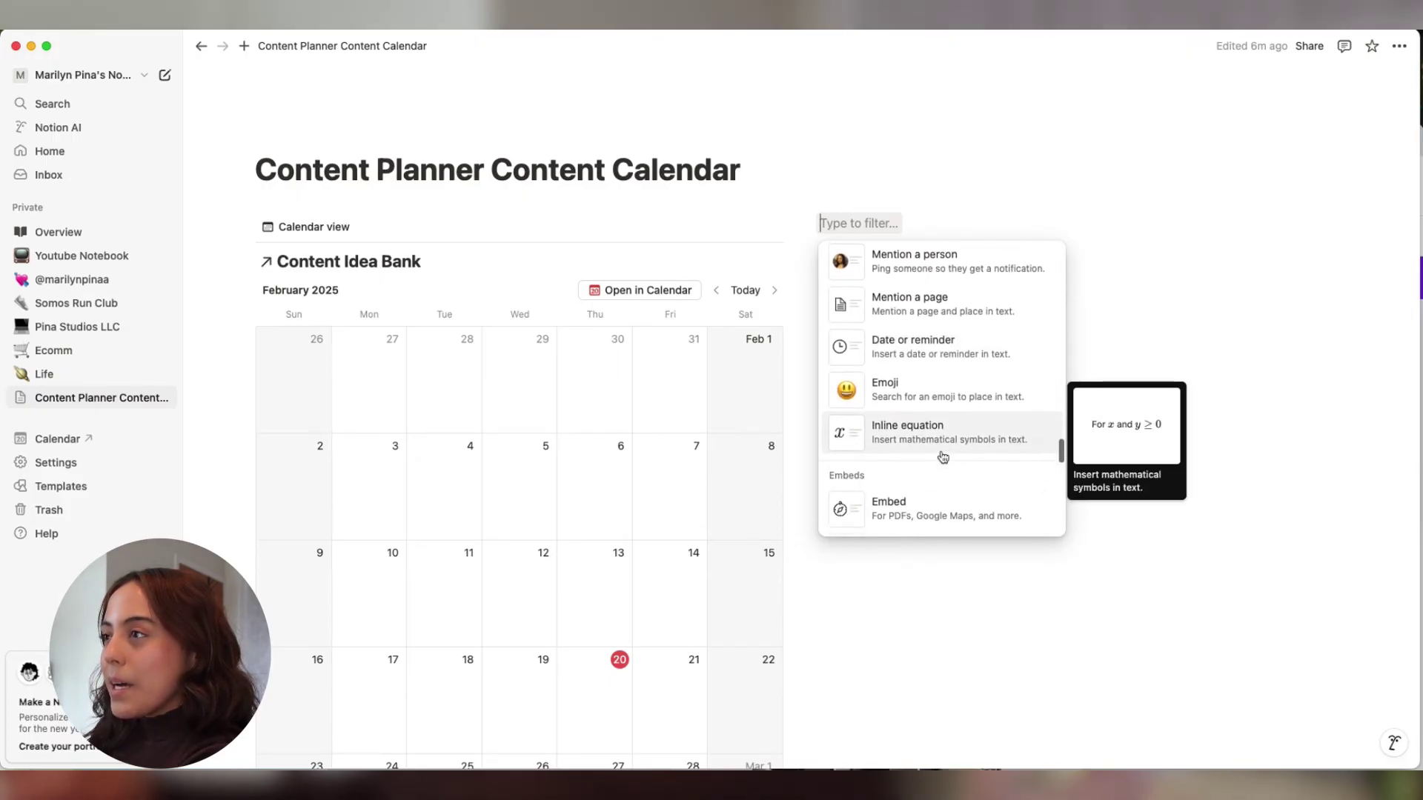
left_click(917, 441)
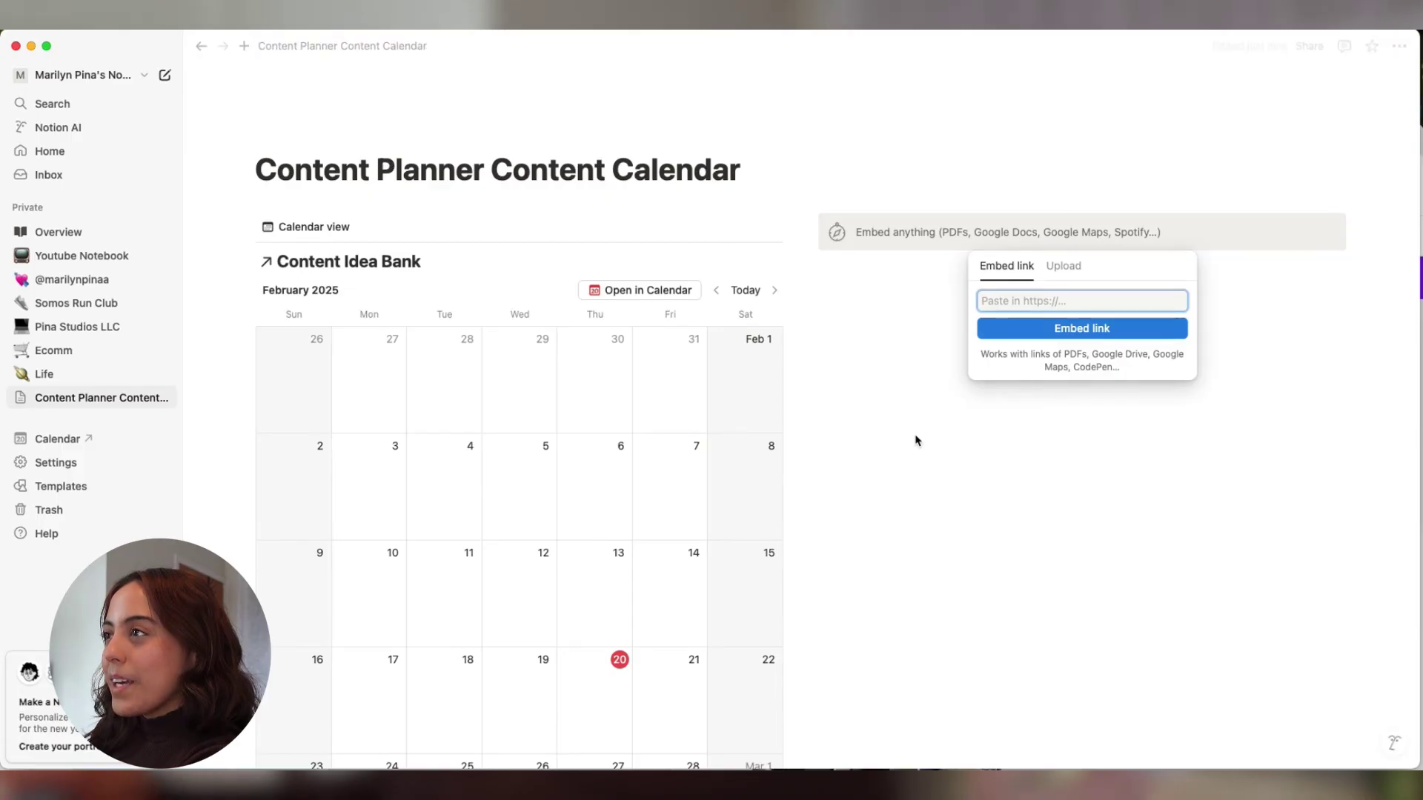
key("super+v")
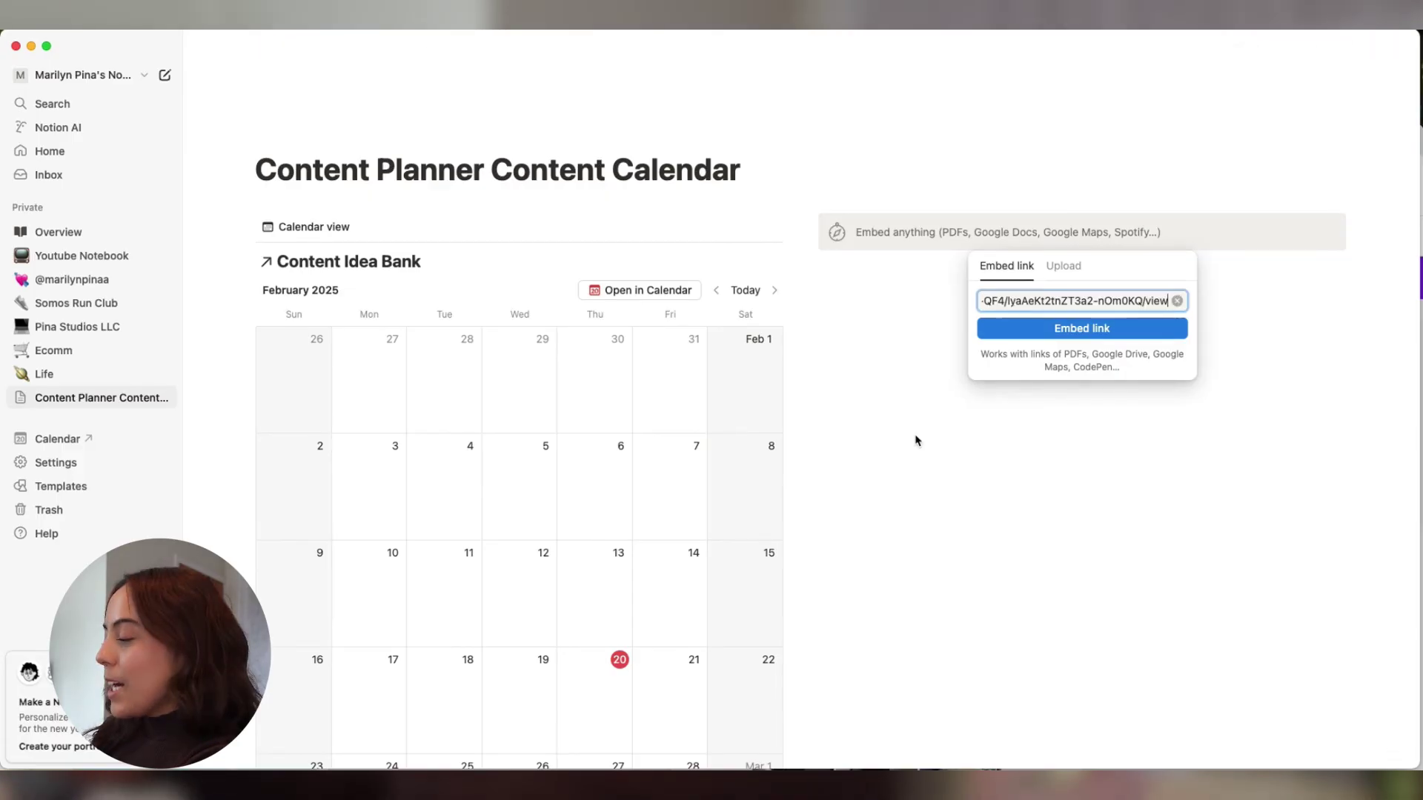
left_click(1065, 331)
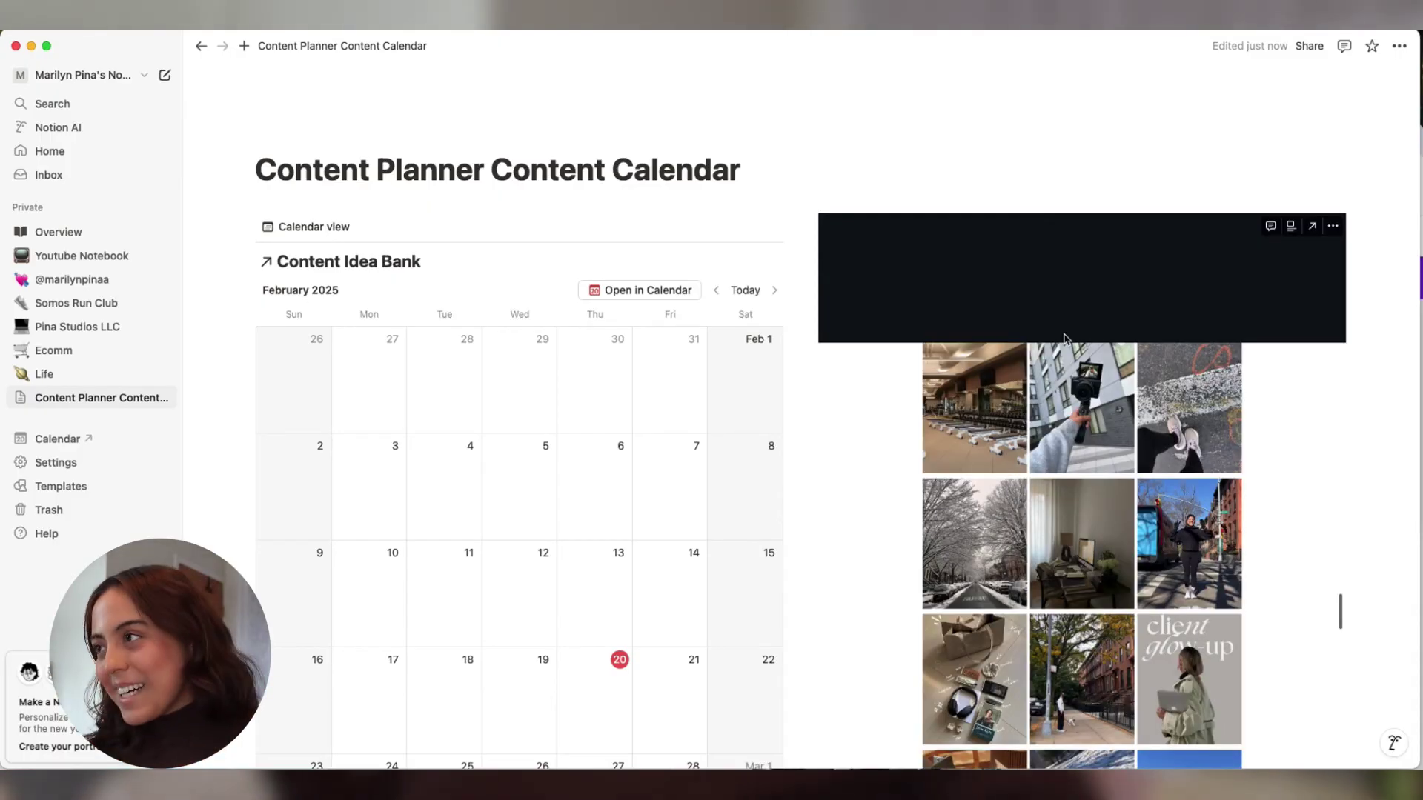
Shorten the Canva embed to just its photo grid, then place the cursor on the line below.
scroll(1075, 445, "down", 3)
scroll(1089, 556, "up", 1)
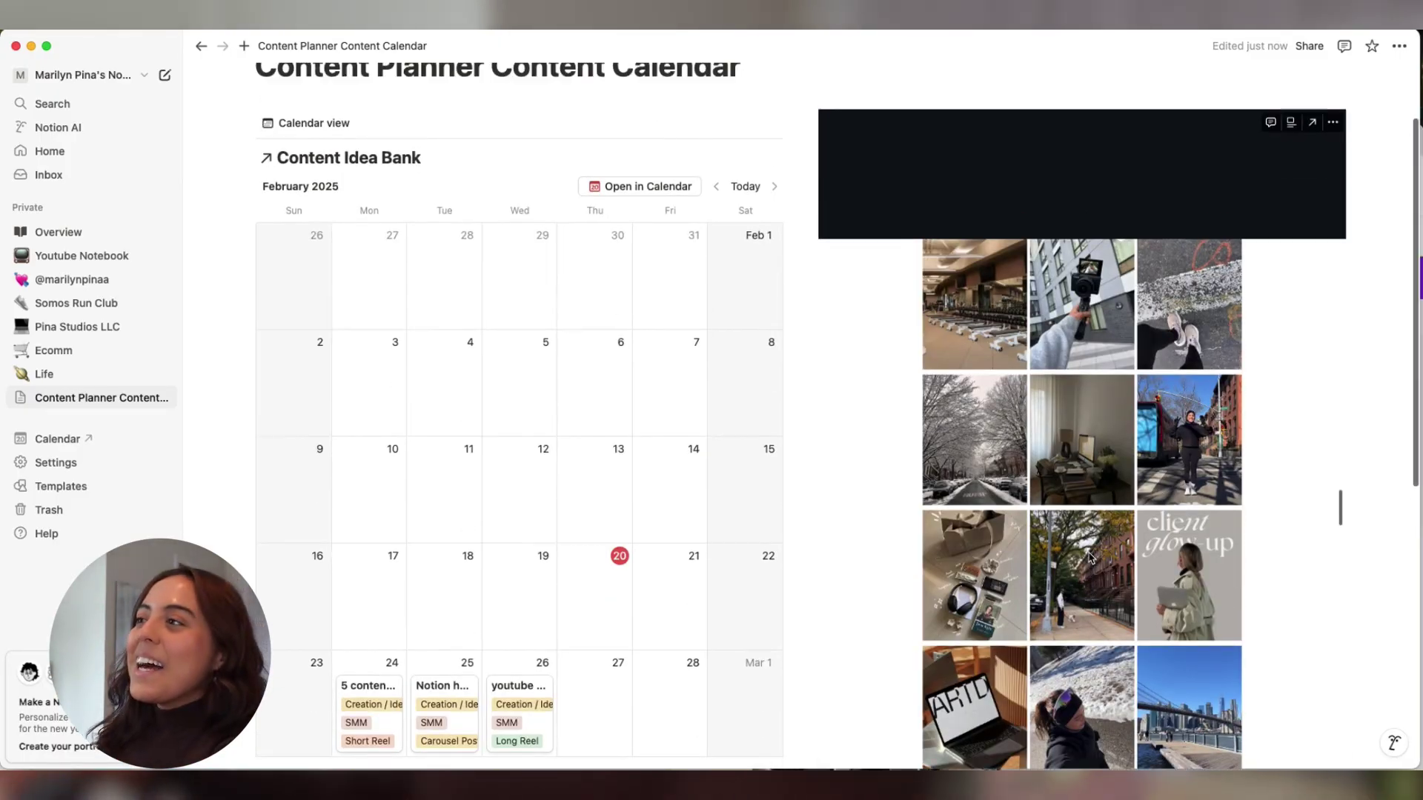
scroll(1089, 556, "down", 5)
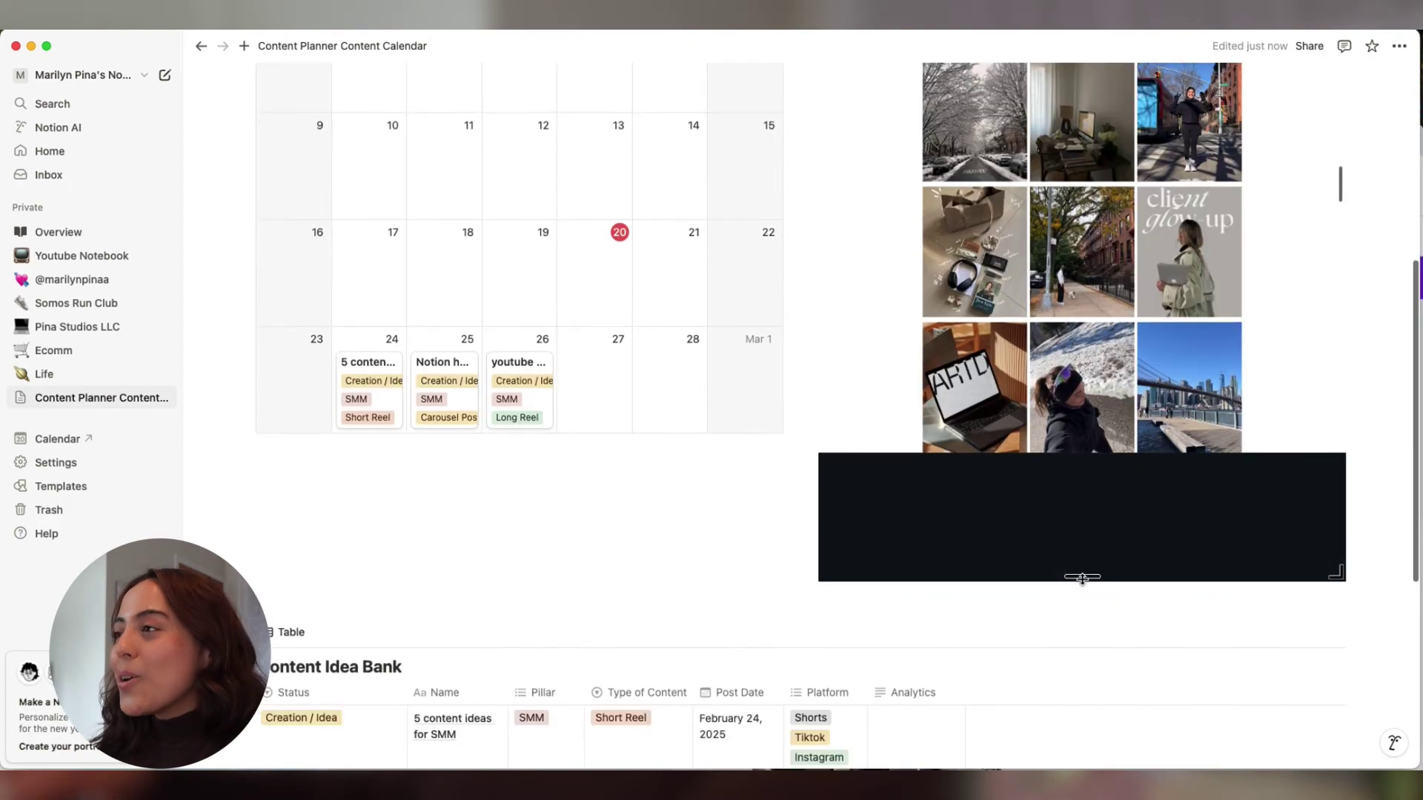
left_click_drag(1082, 577, 1077, 532)
left_click_drag(1068, 461, 1062, 430)
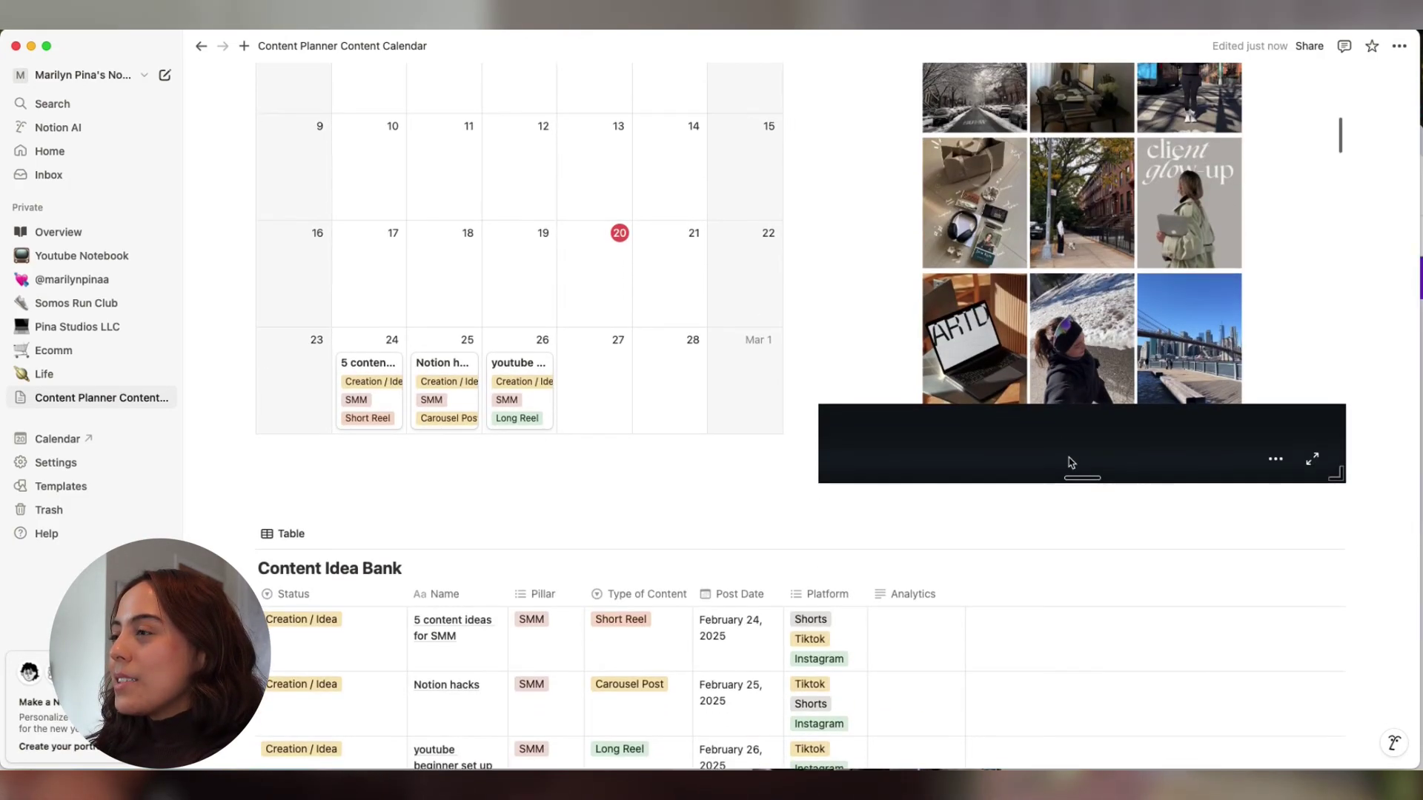
scroll(1065, 460, "up", 6)
scroll(1070, 463, "down", 2)
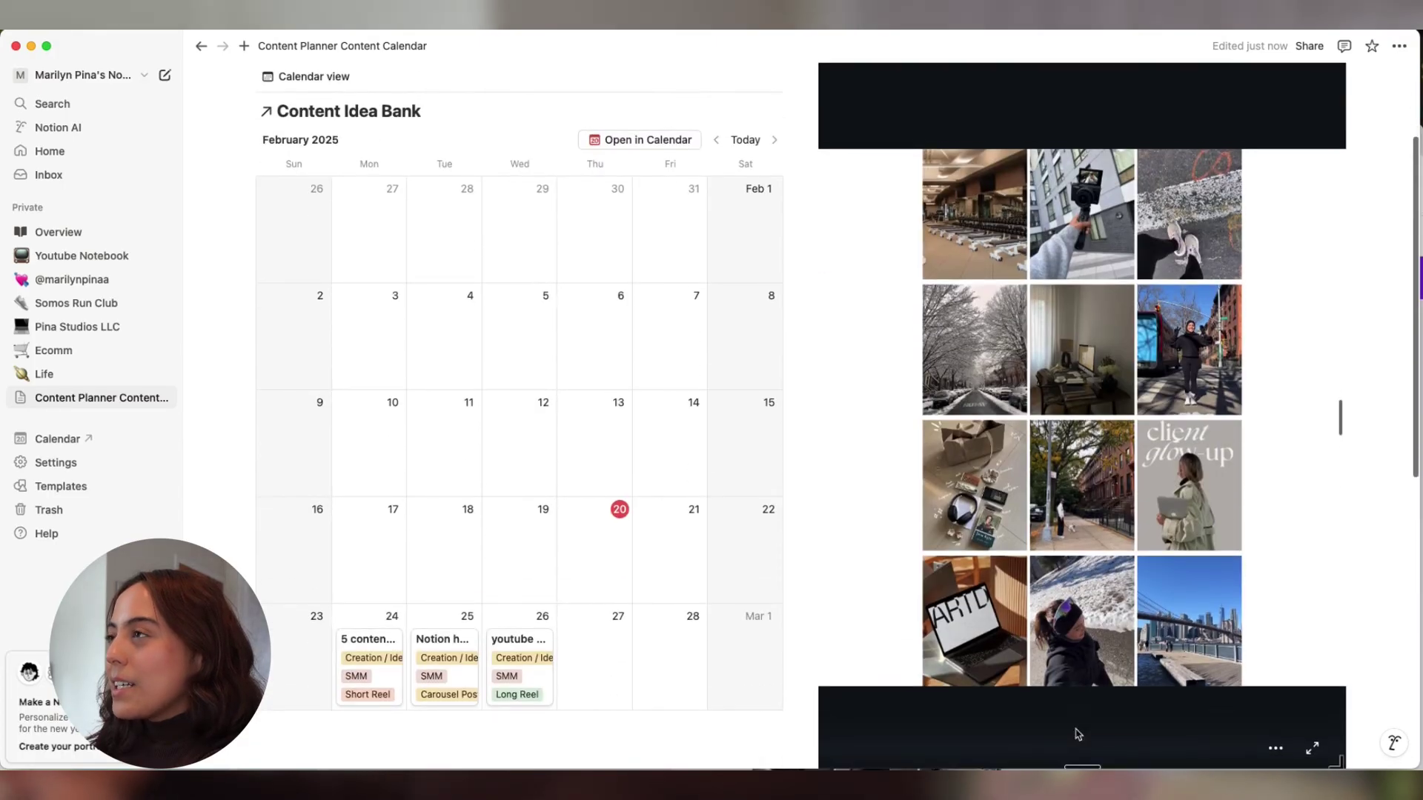
scroll(1078, 742, "down", 10)
scroll(1067, 365, "up", 10)
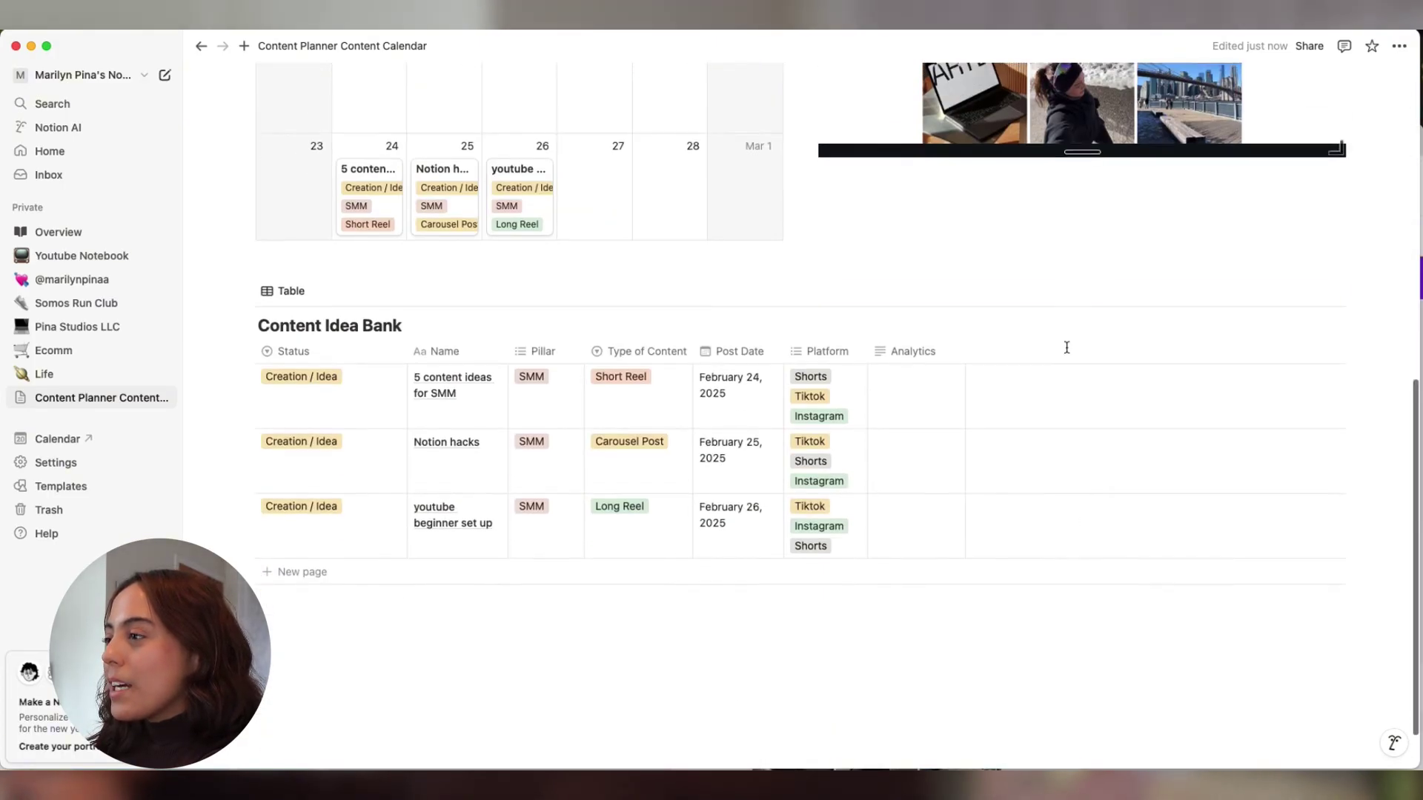
left_click(1124, 724)
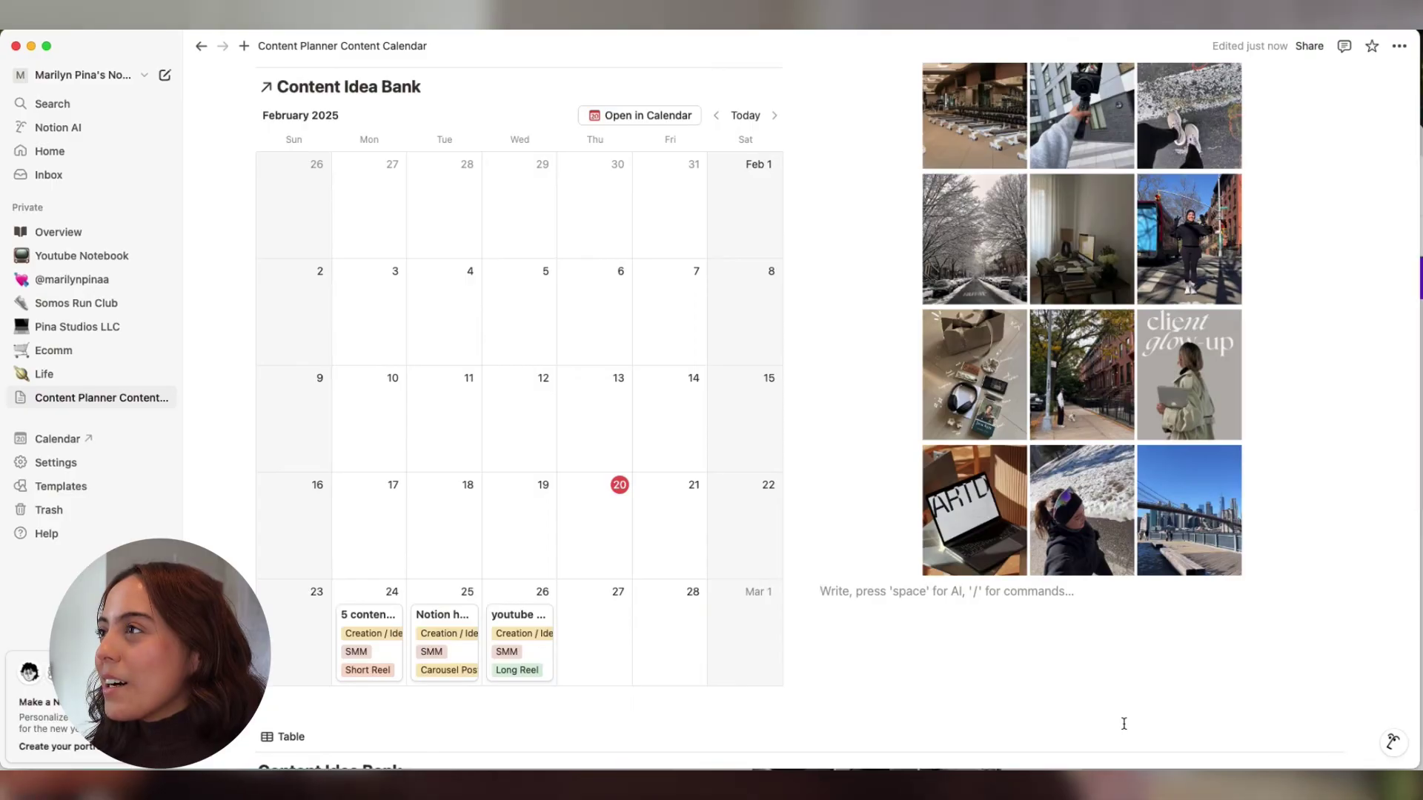
scroll(1124, 724, "up", 3)
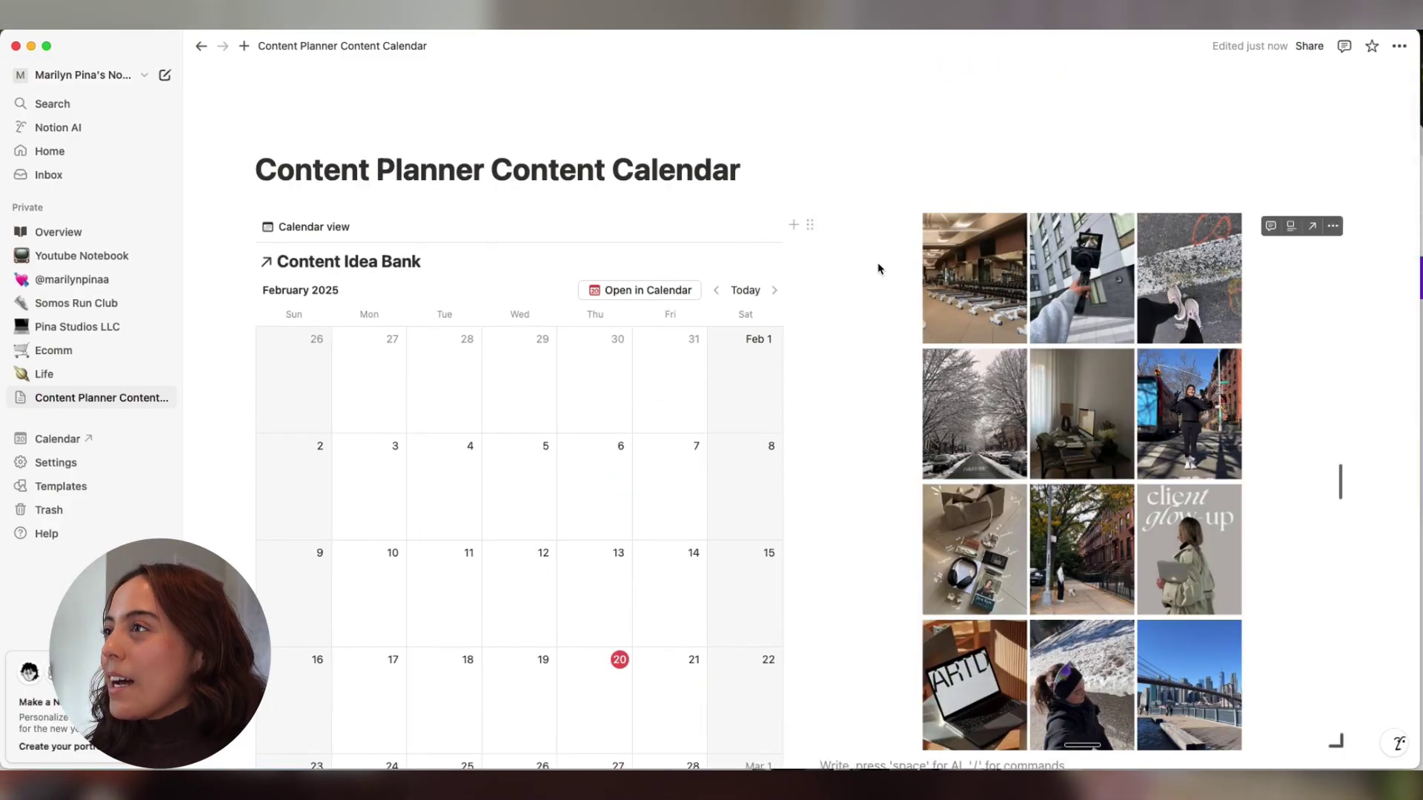
Add a text block reading 'Instagram Feed Planner' below the feed grid.
left_click(796, 223)
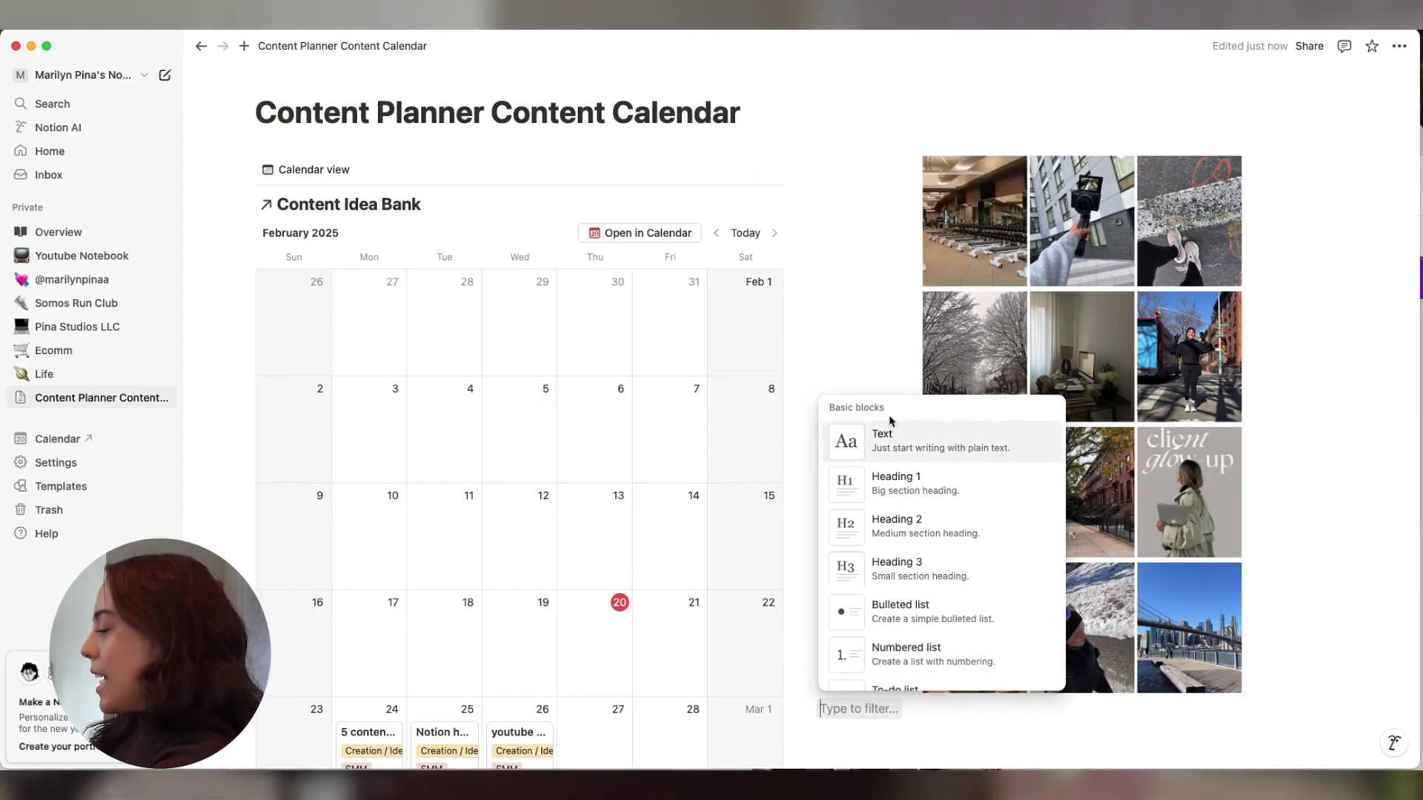
left_click(893, 438)
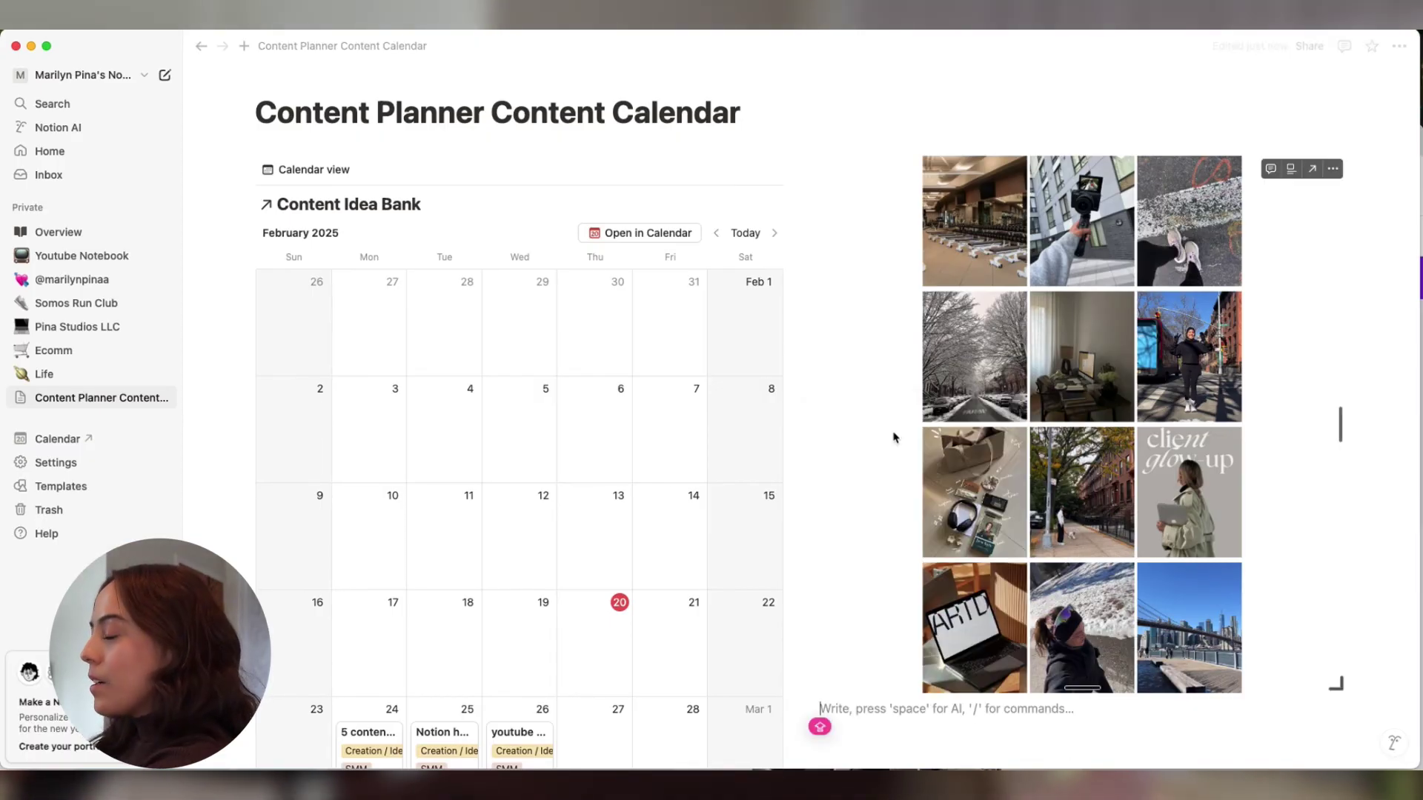
type("Instagram")
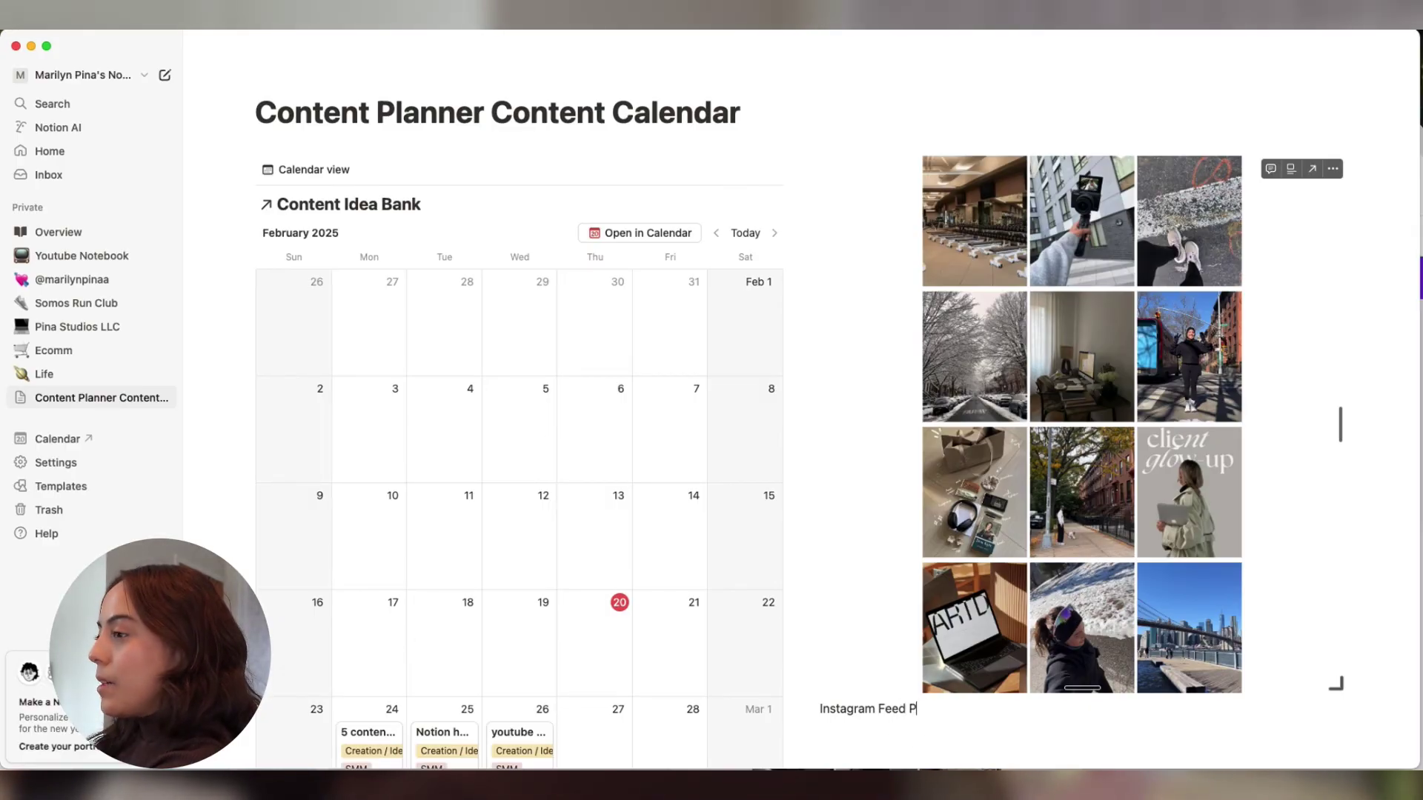
type("Feed Planner")
key("Return")
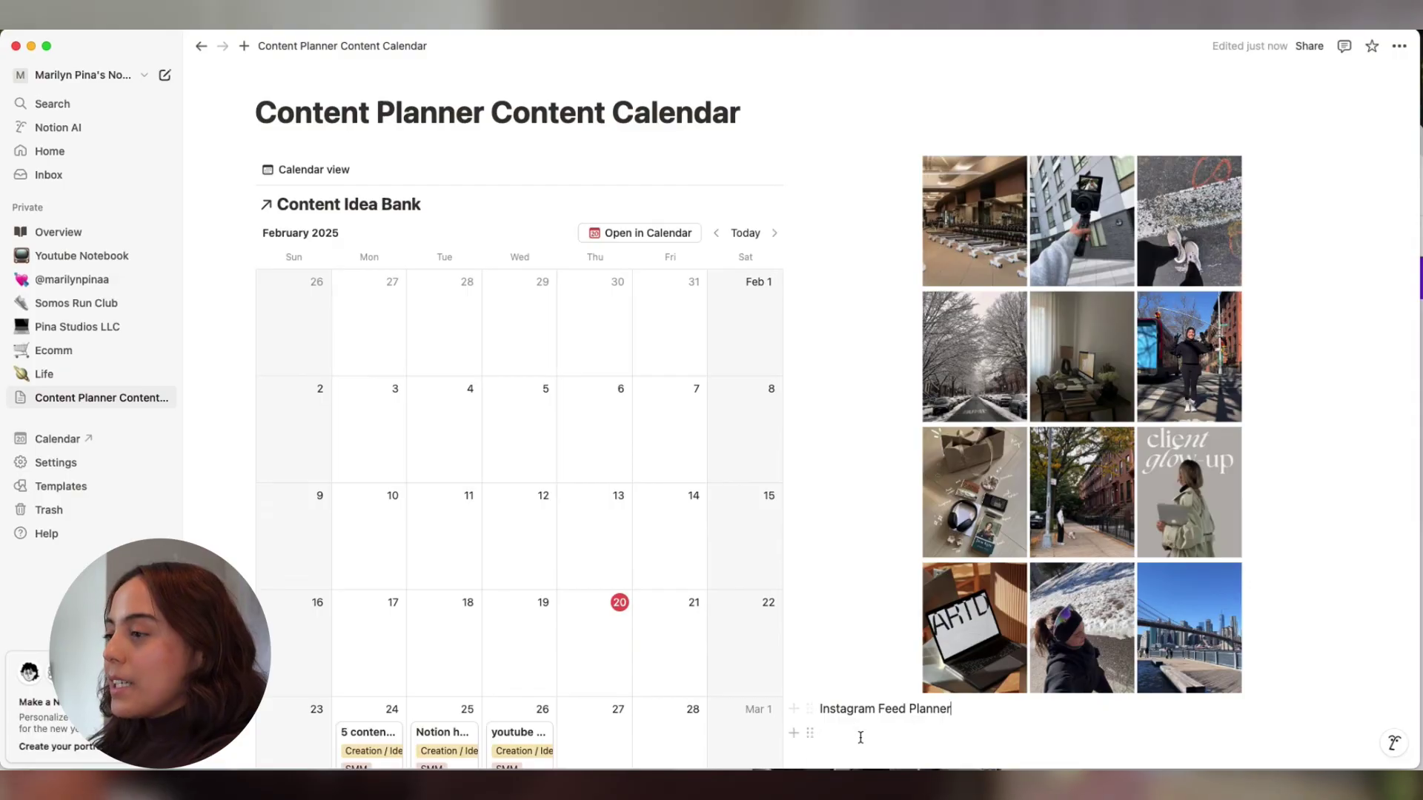
Move the 'Instagram Feed Planner' label above the photo grid and make it a Heading 3.
left_click_drag(811, 683, 858, 440)
left_click_drag(830, 220, 831, 215)
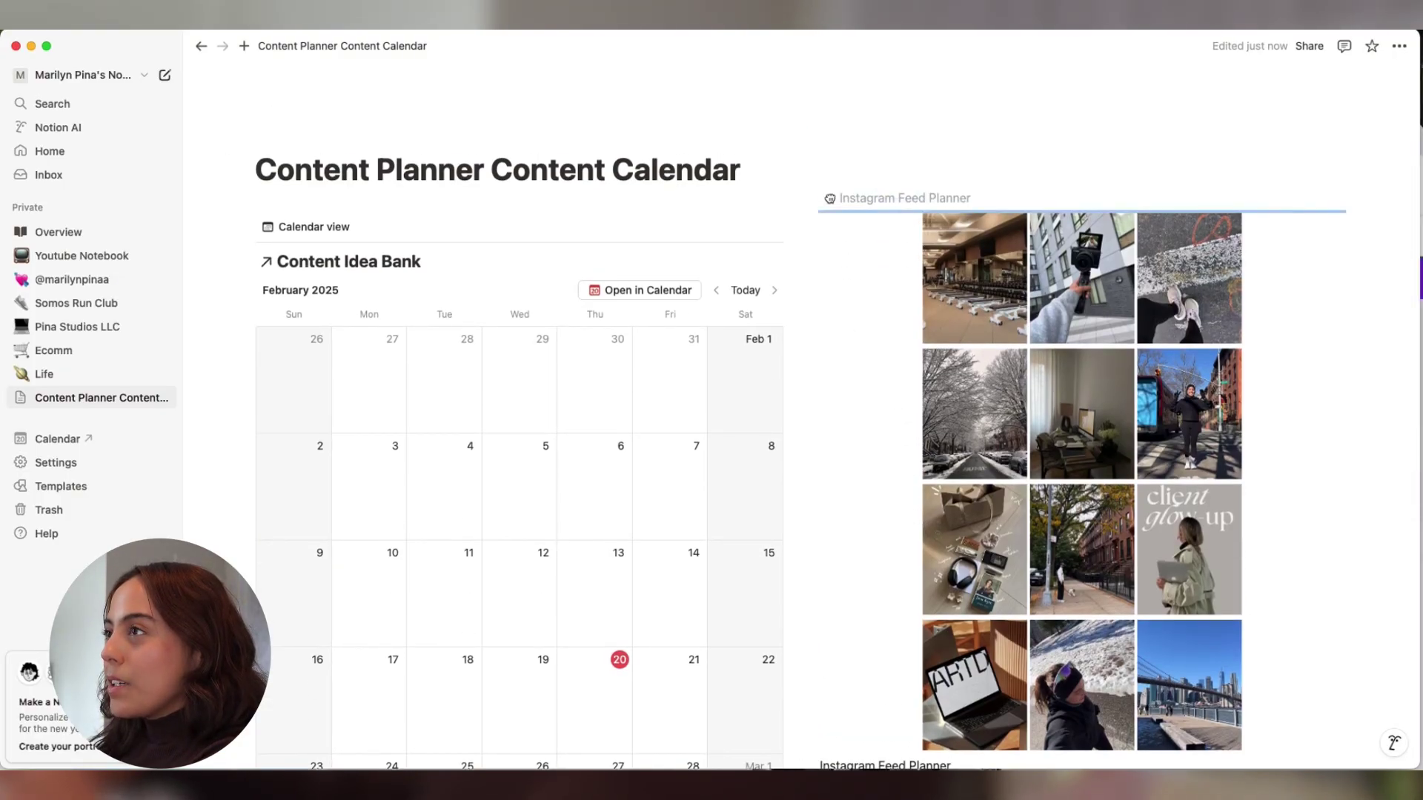
left_click(1057, 194)
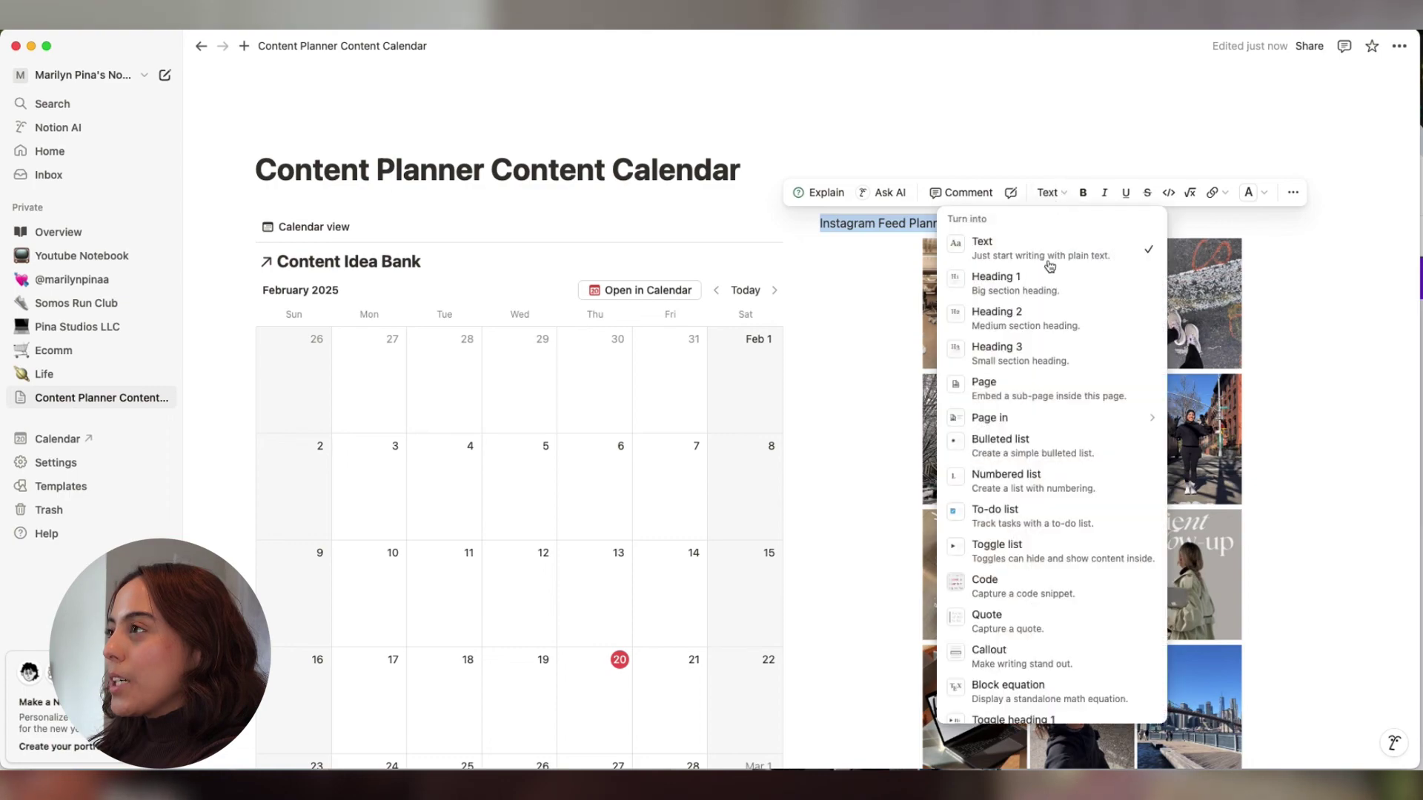
left_click(1043, 348)
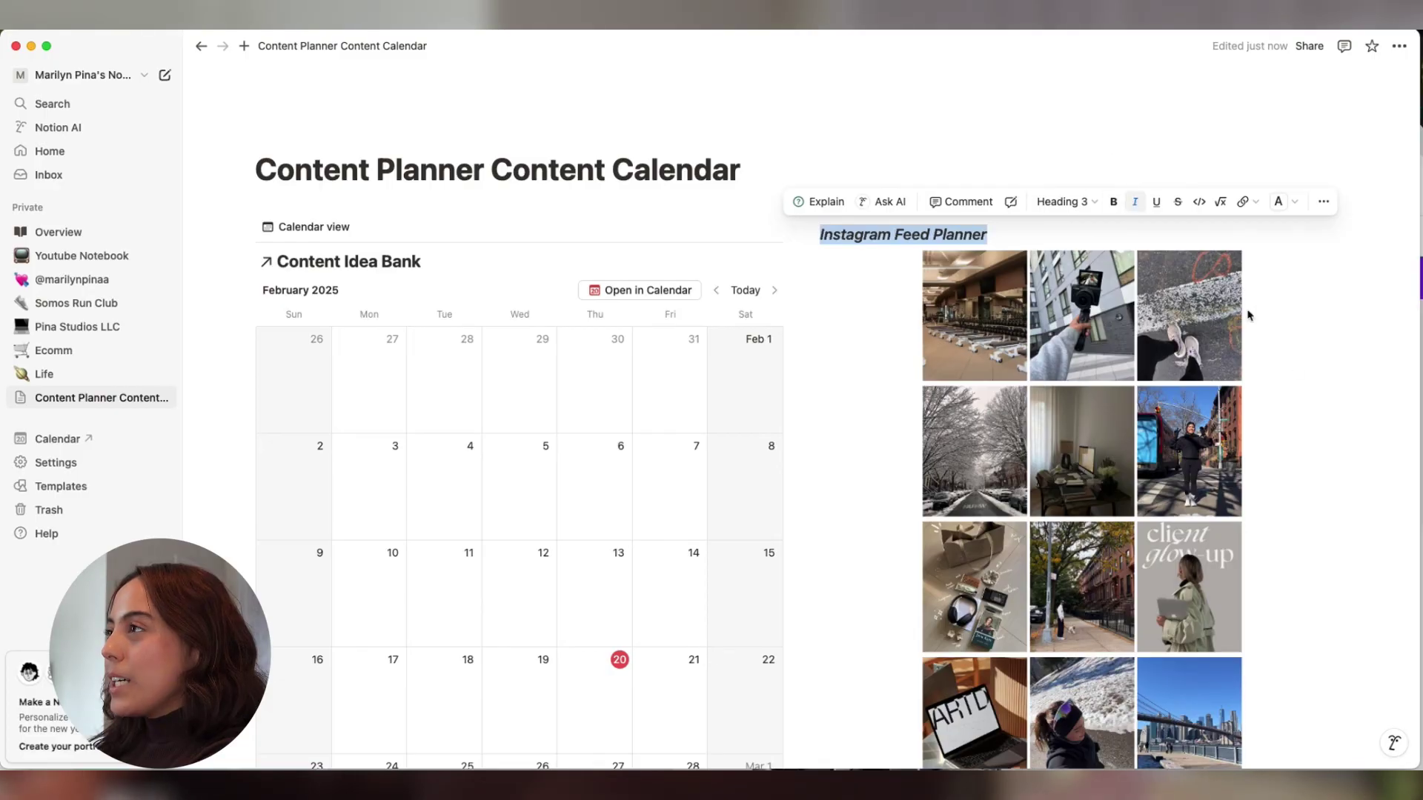
left_click(1347, 386)
scroll(1346, 386, "down", 5)
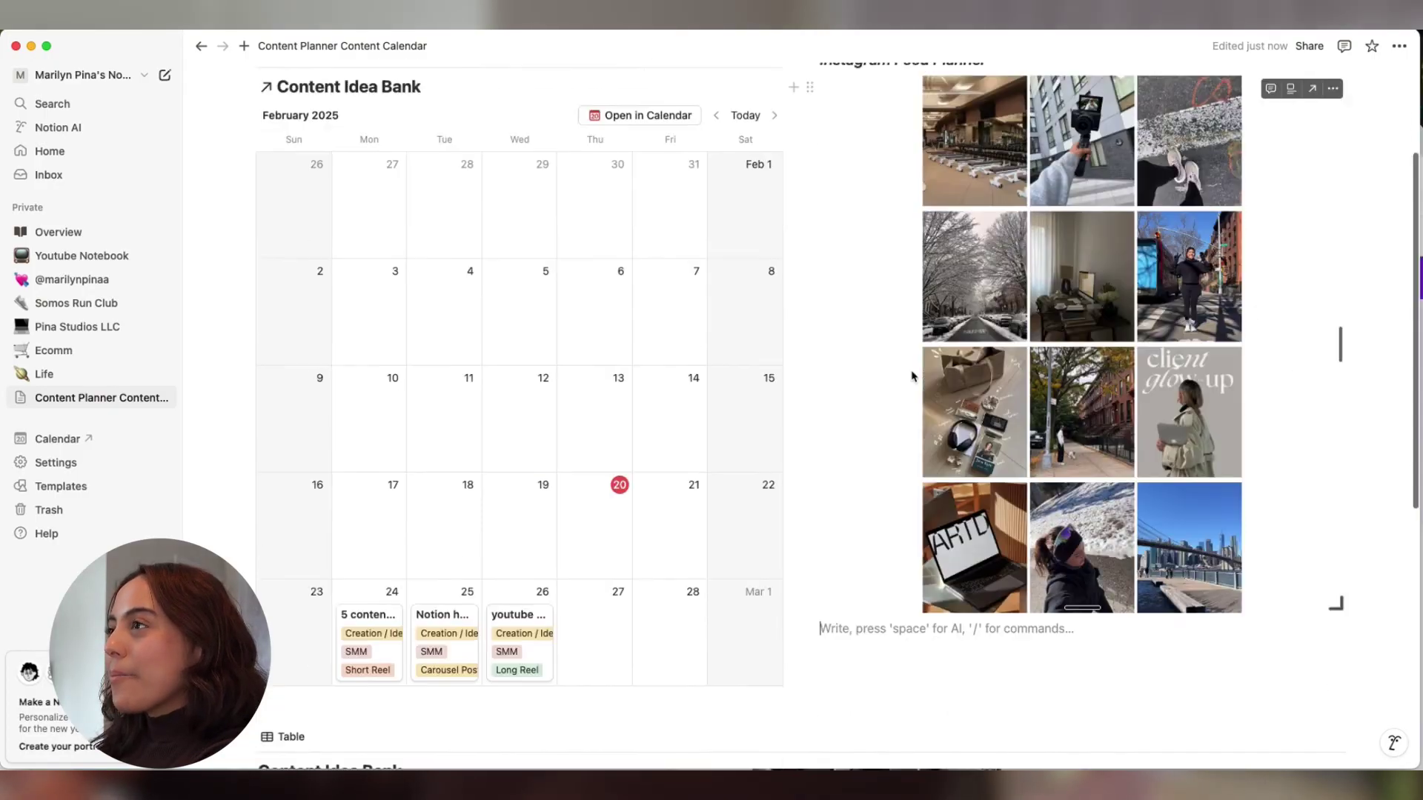
scroll(912, 377, "up", 3)
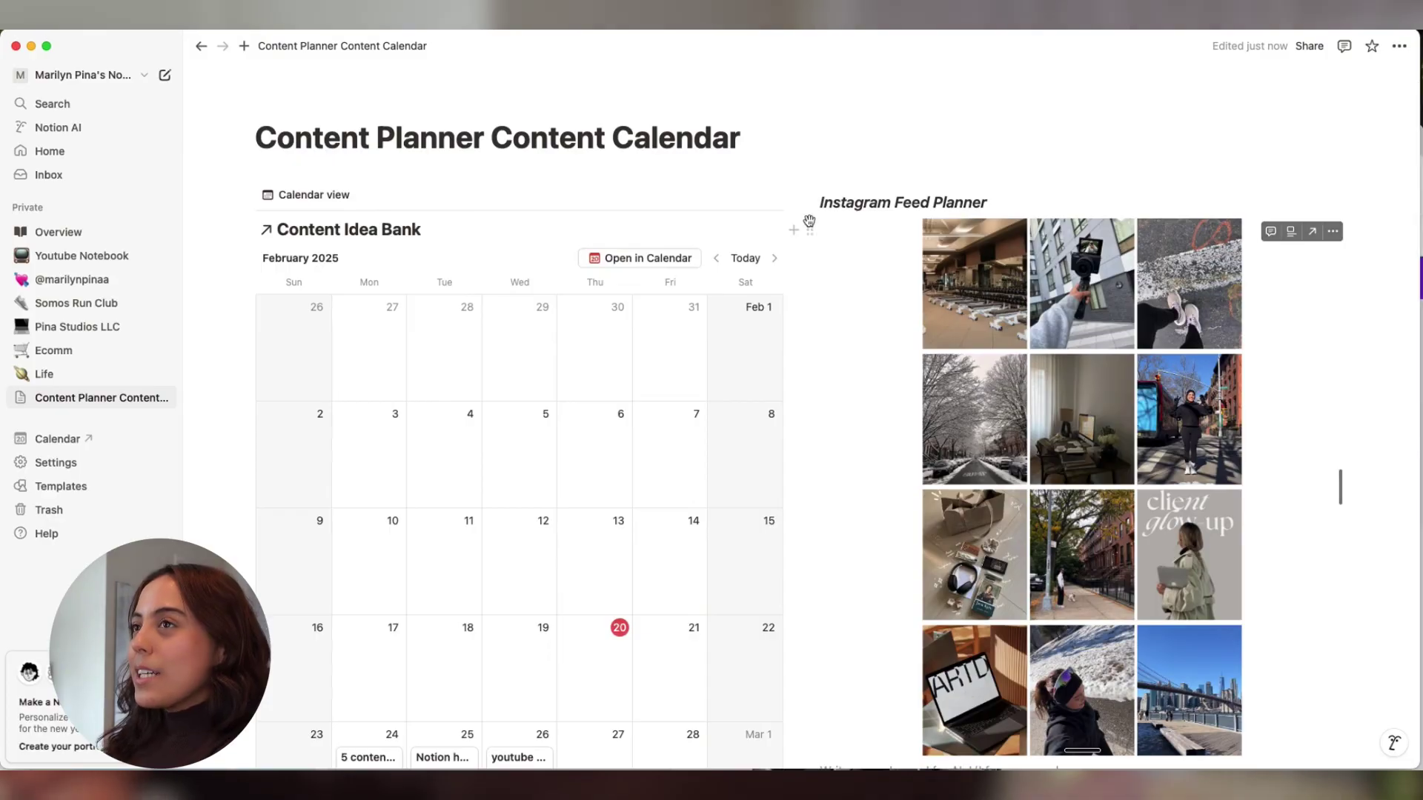
Drag the Instagram Feed Planner block beside the February 2025 calendar and review the page down to the Content Idea Bank.
left_click_drag(811, 228, 231, 249)
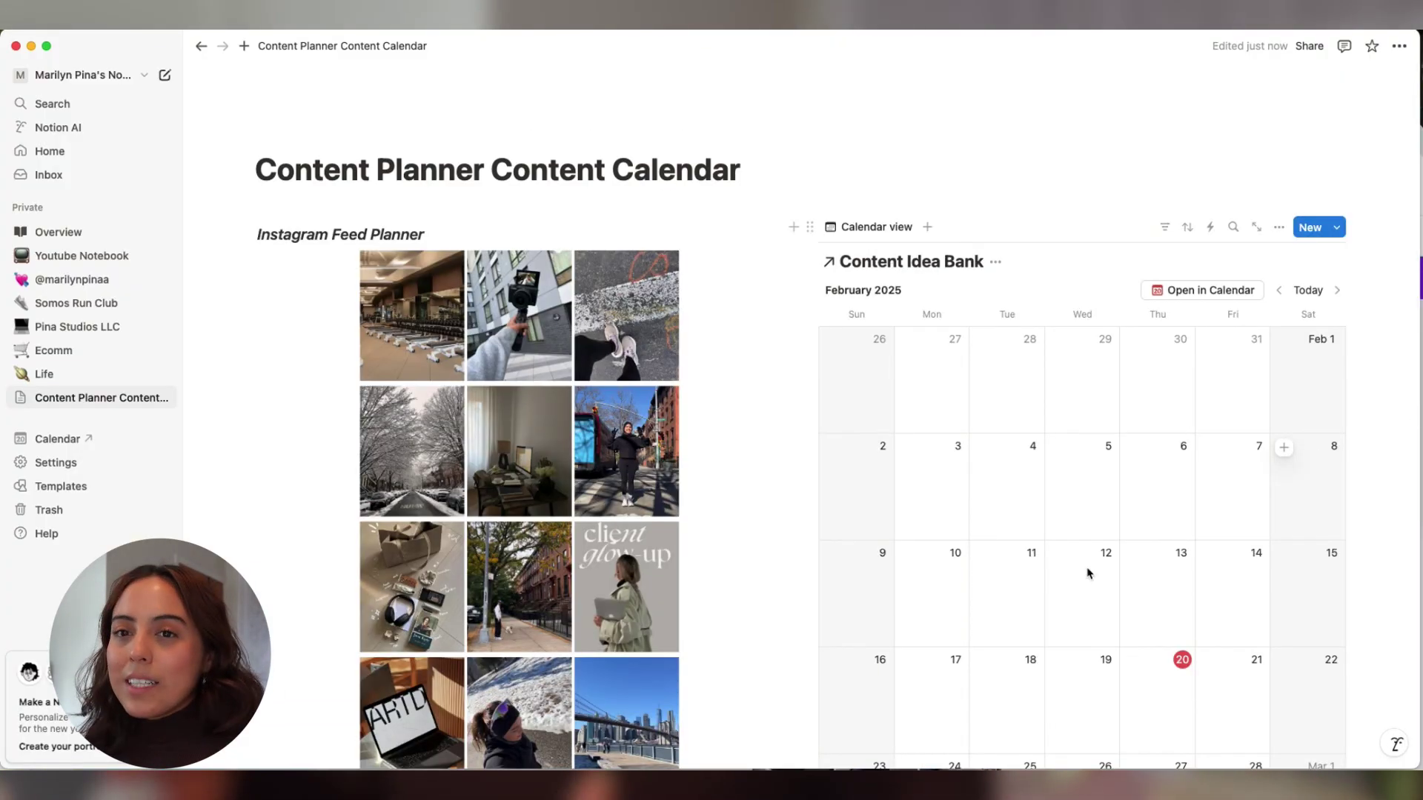
scroll(1088, 573, "down", 5)
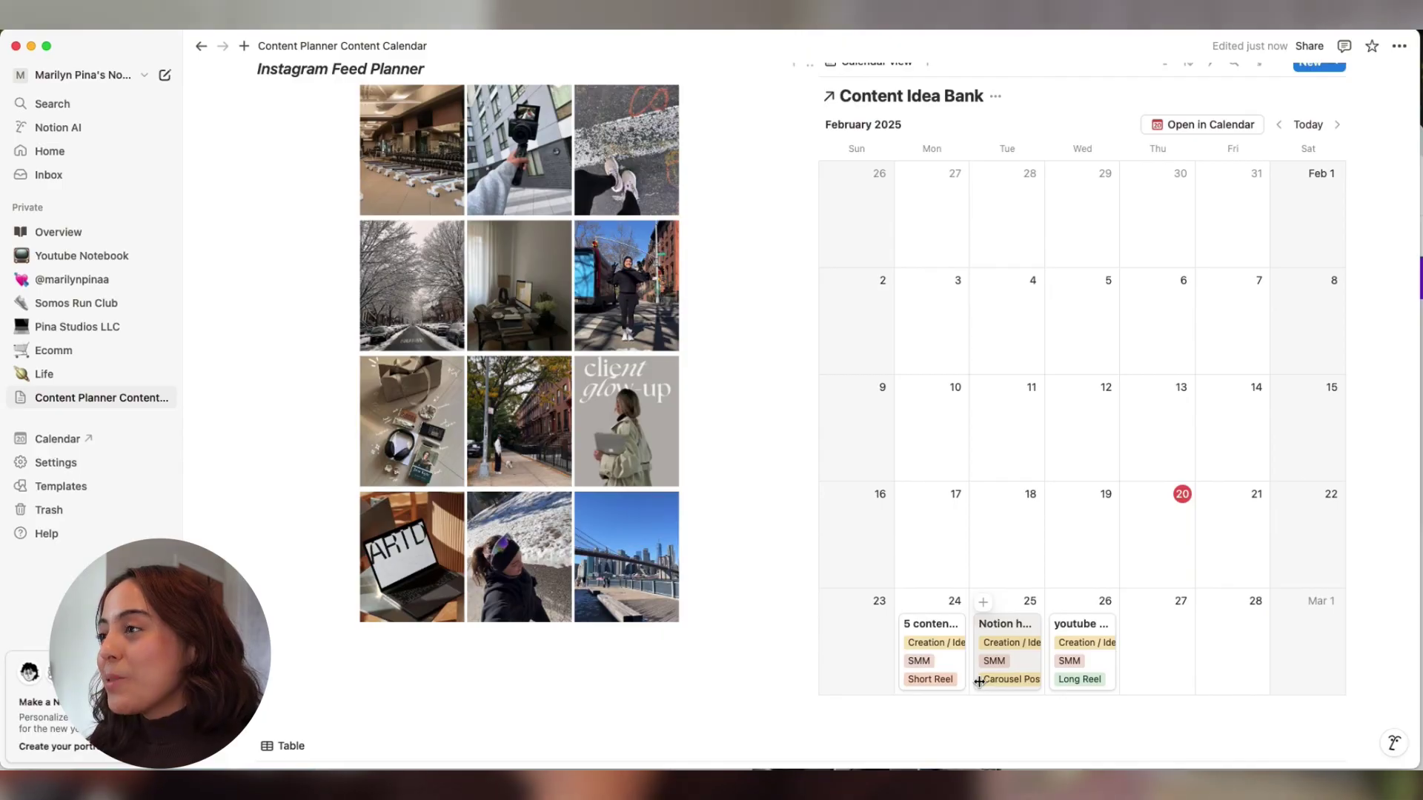
scroll(856, 458, "up", 3)
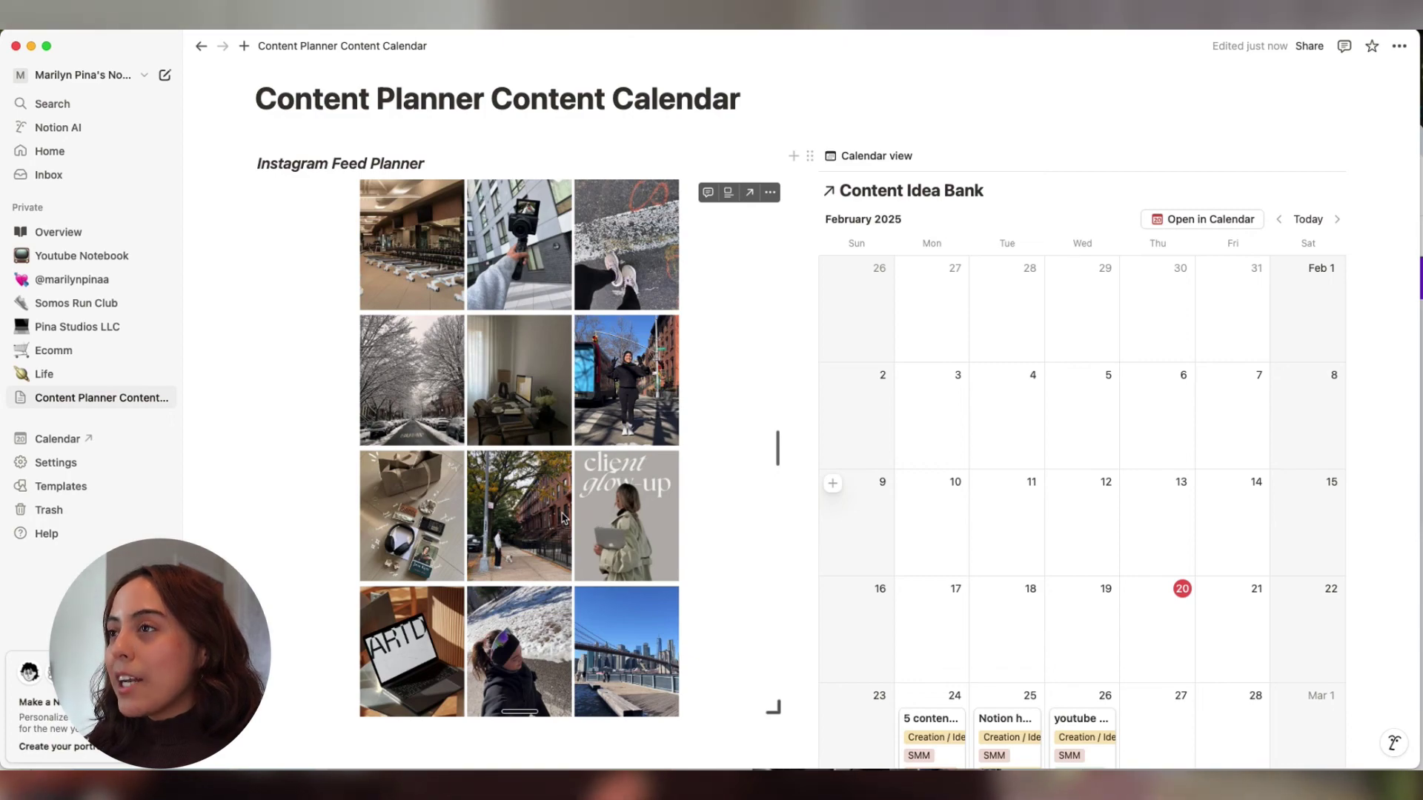
scroll(563, 517, "down", 1)
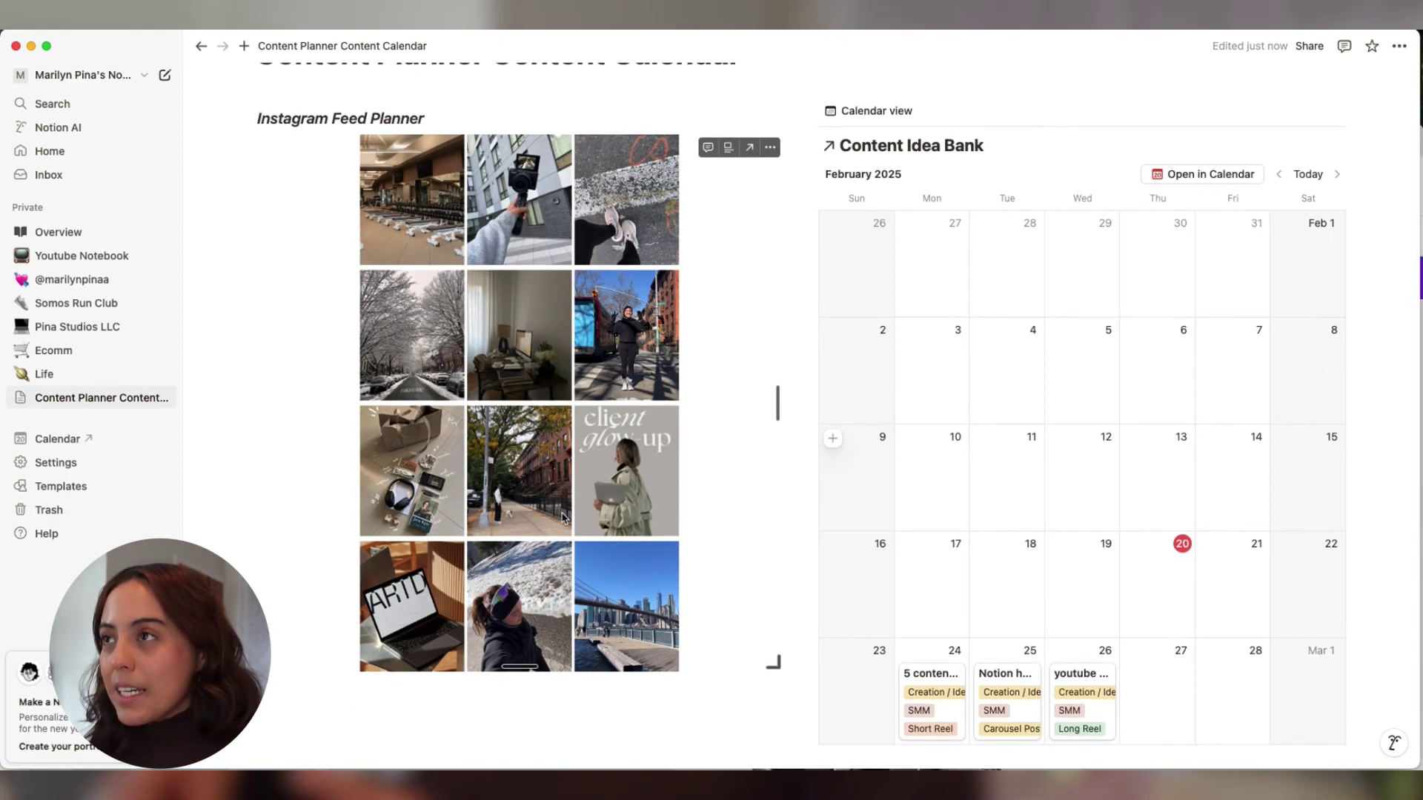
scroll(563, 516, "down", 10)
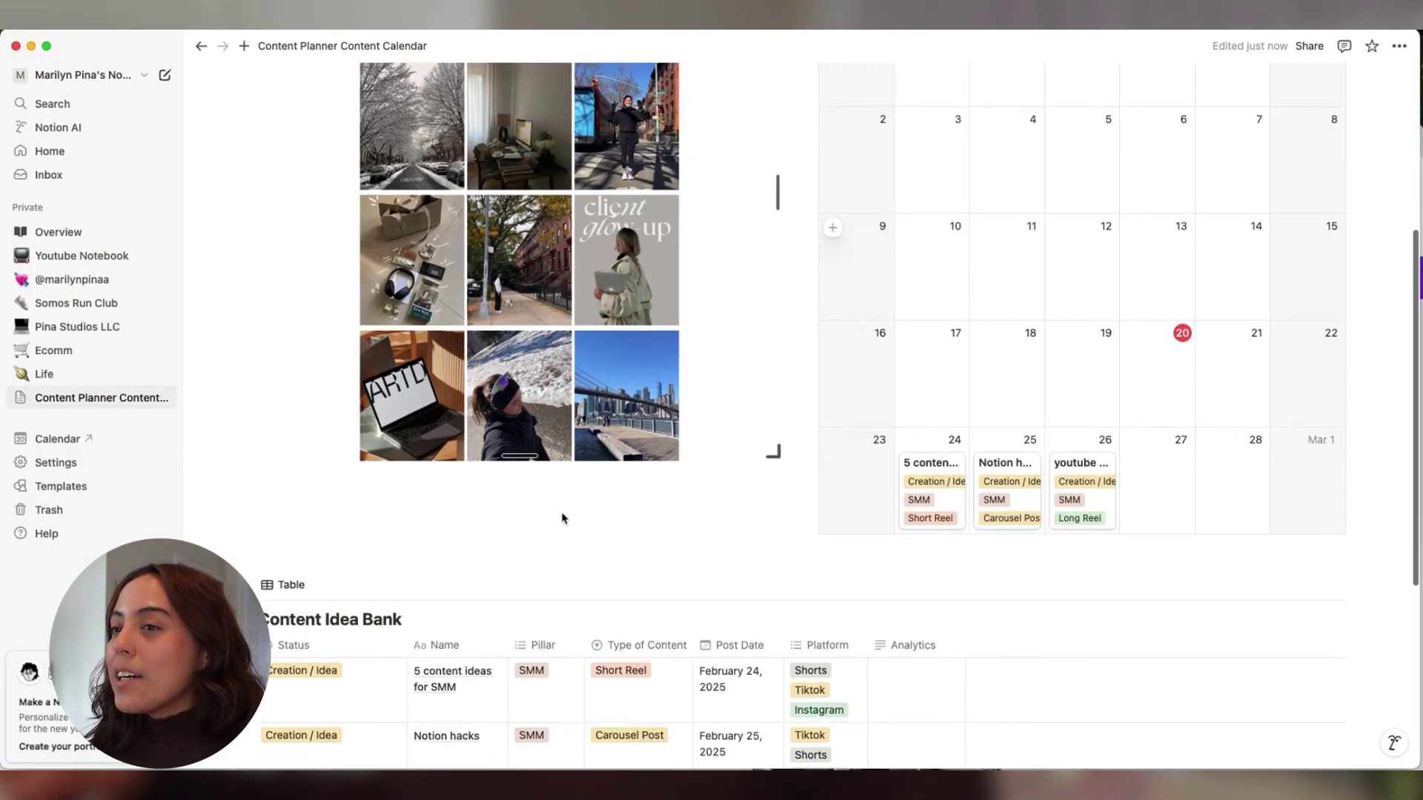
scroll(563, 517, "down", 1)
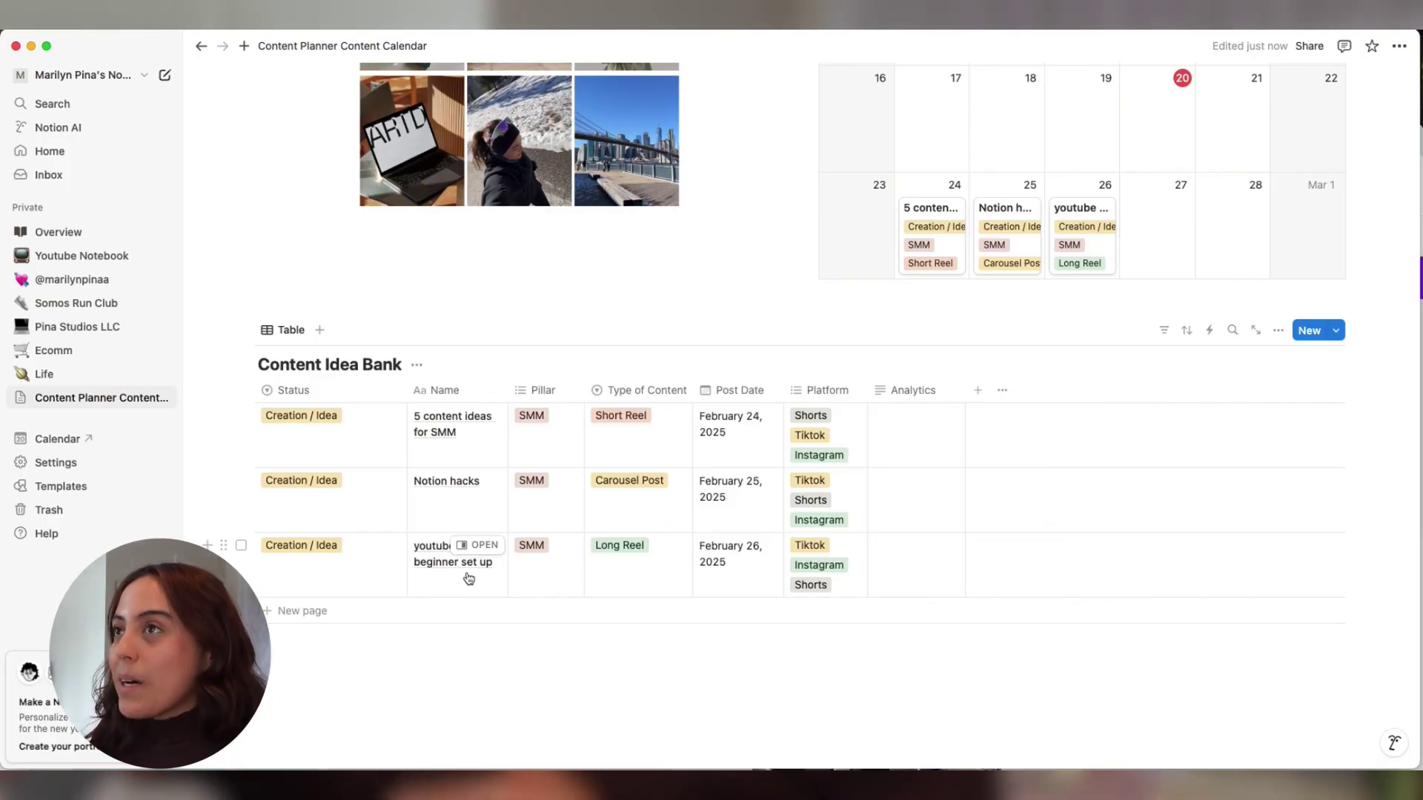
scroll(469, 564, "up", 5)
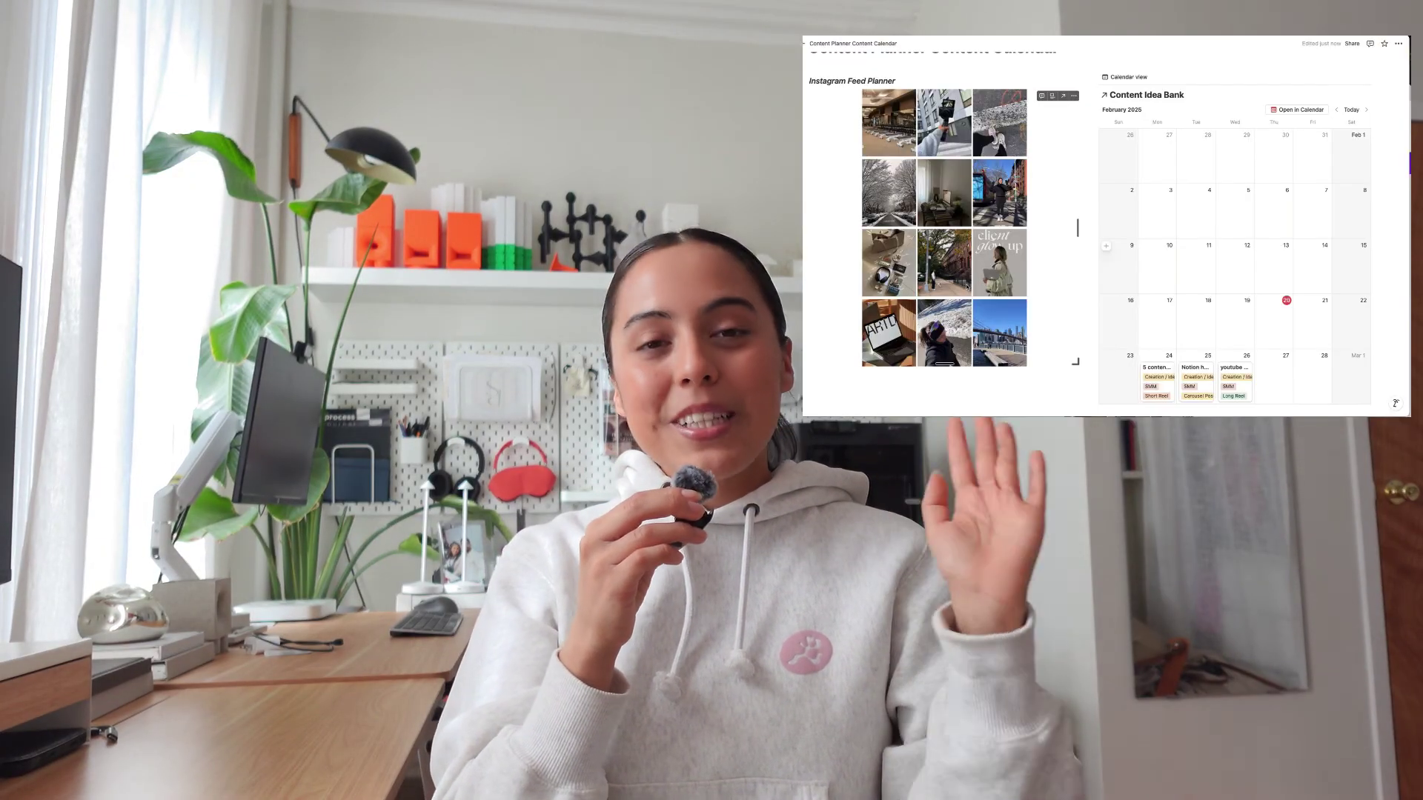
scroll(966, 286, "down", 6)
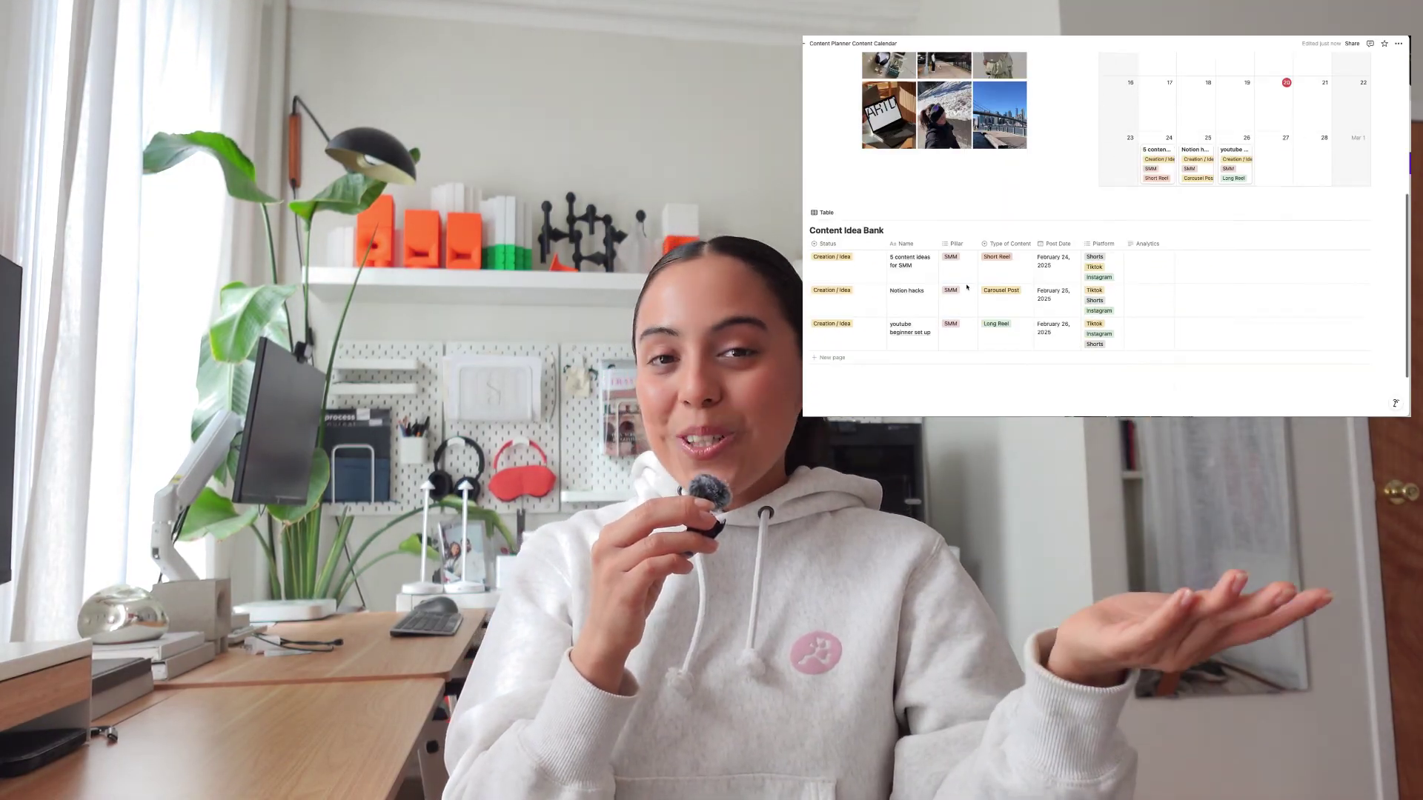
scroll(966, 286, "down", 1)
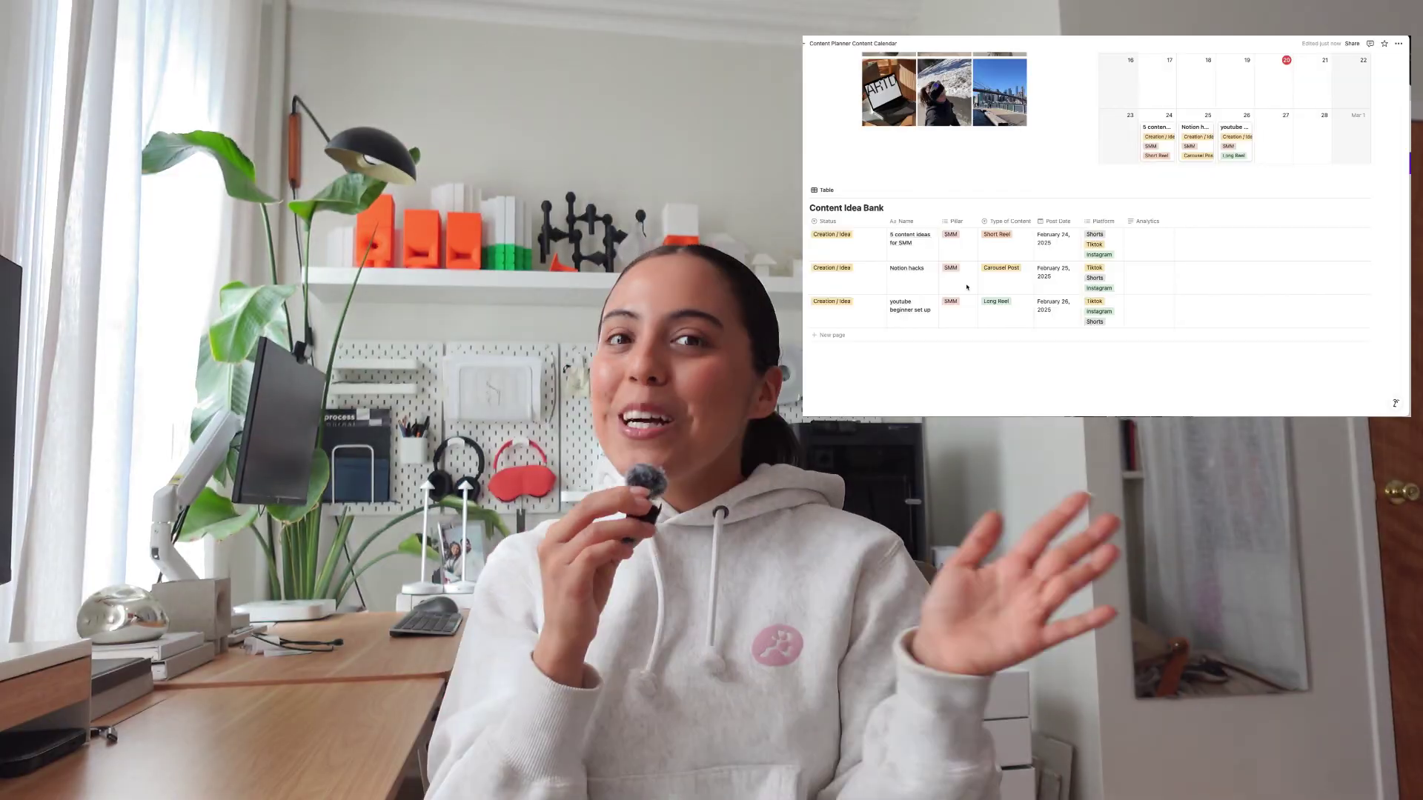
scroll(967, 287, "up", 6)
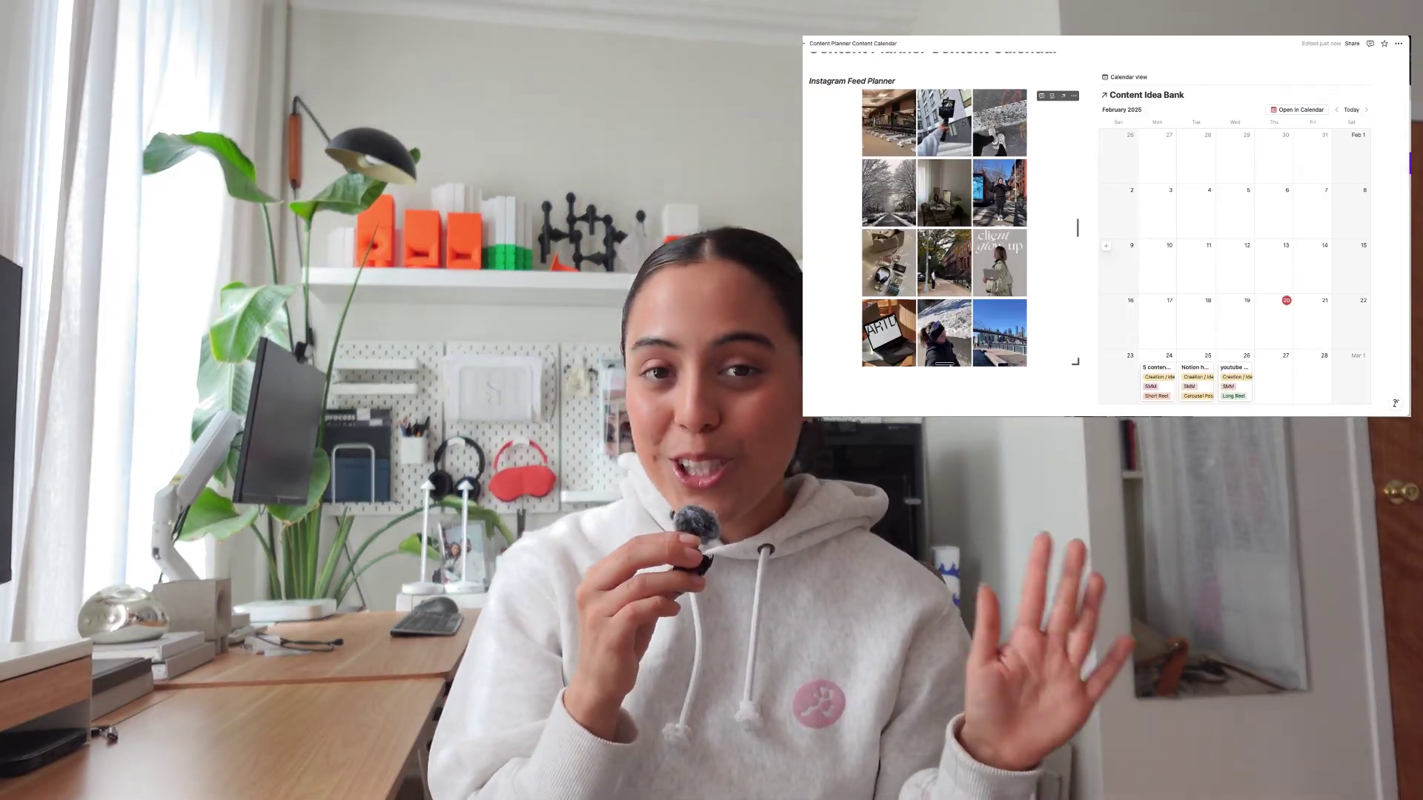